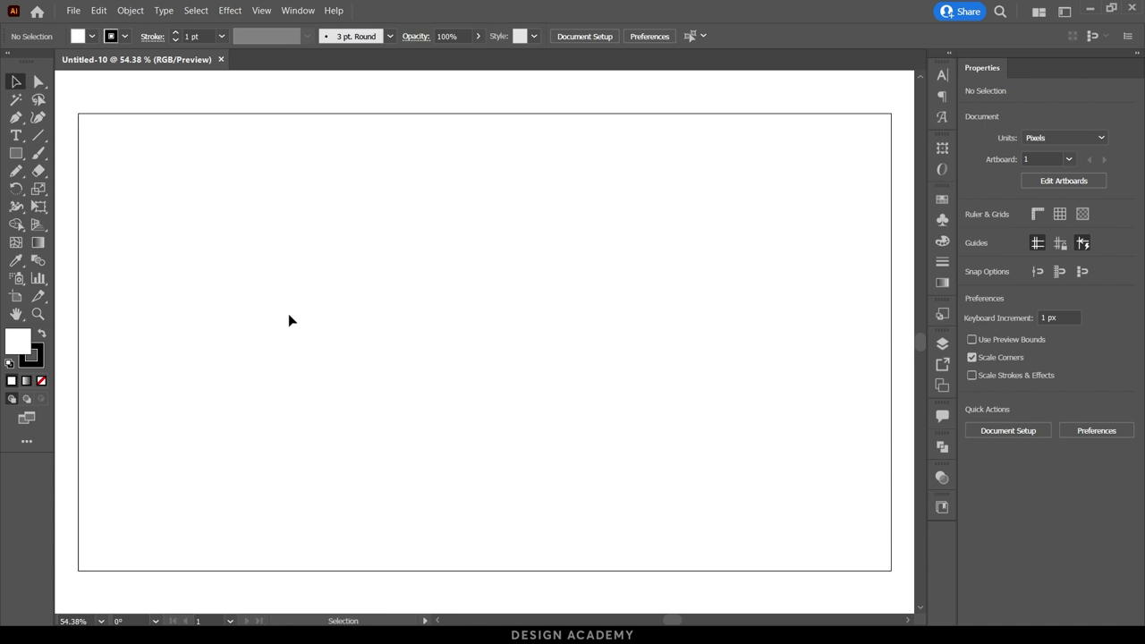
# Draw a long, thin ellipse horizontally across the artboard with the Ellipse Tool
pyautogui.moveTo(16, 153); pyautogui.dragTo(116, 156)
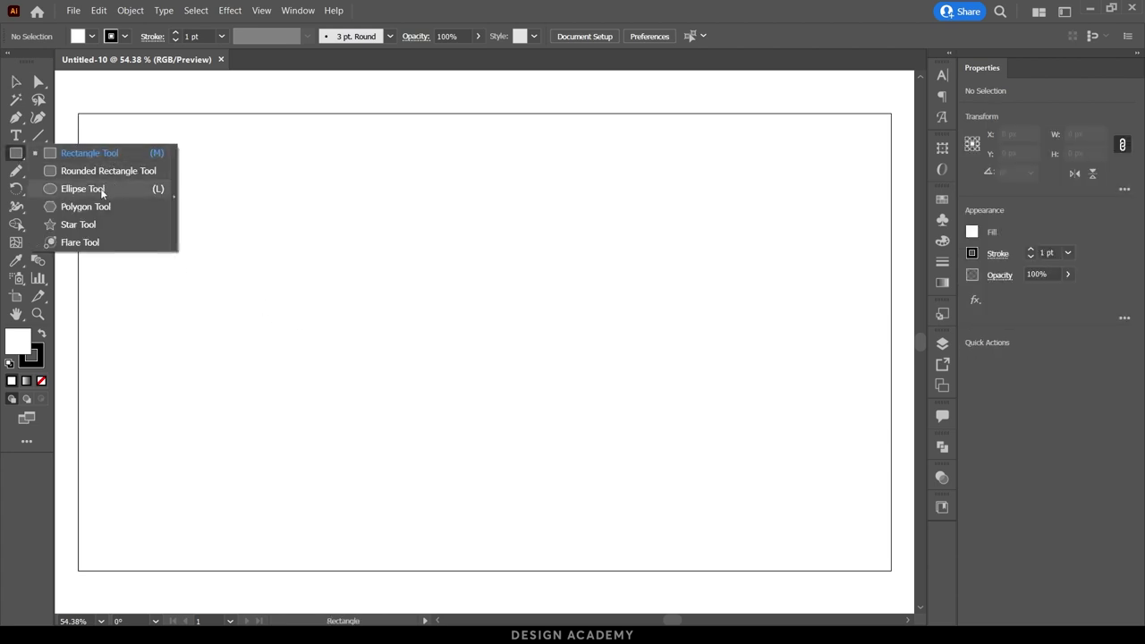
pyautogui.moveTo(115, 154); pyautogui.dragTo(103, 189)
pyautogui.moveTo(273, 238); pyautogui.dragTo(670, 248)
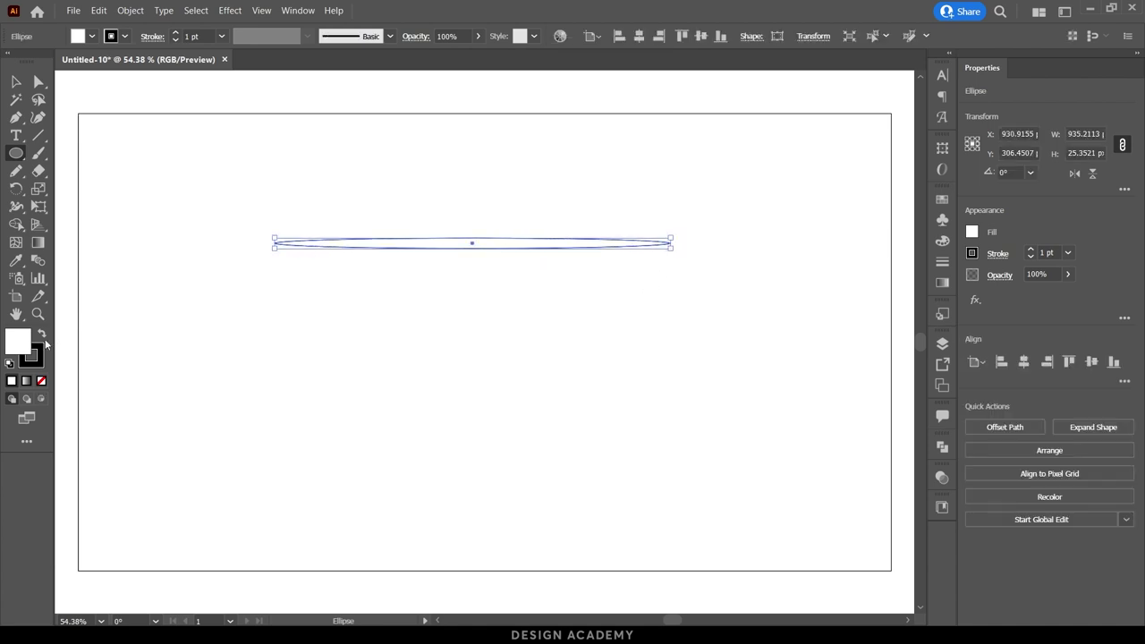
# Give the ellipse a black fill with no stroke and shift it down-left
pyautogui.click(41, 333)
pyautogui.click(31, 356)
pyautogui.click(41, 381)
pyautogui.click(16, 81)
pyautogui.click(245, 205)
pyautogui.moveTo(437, 251); pyautogui.dragTo(425, 284)
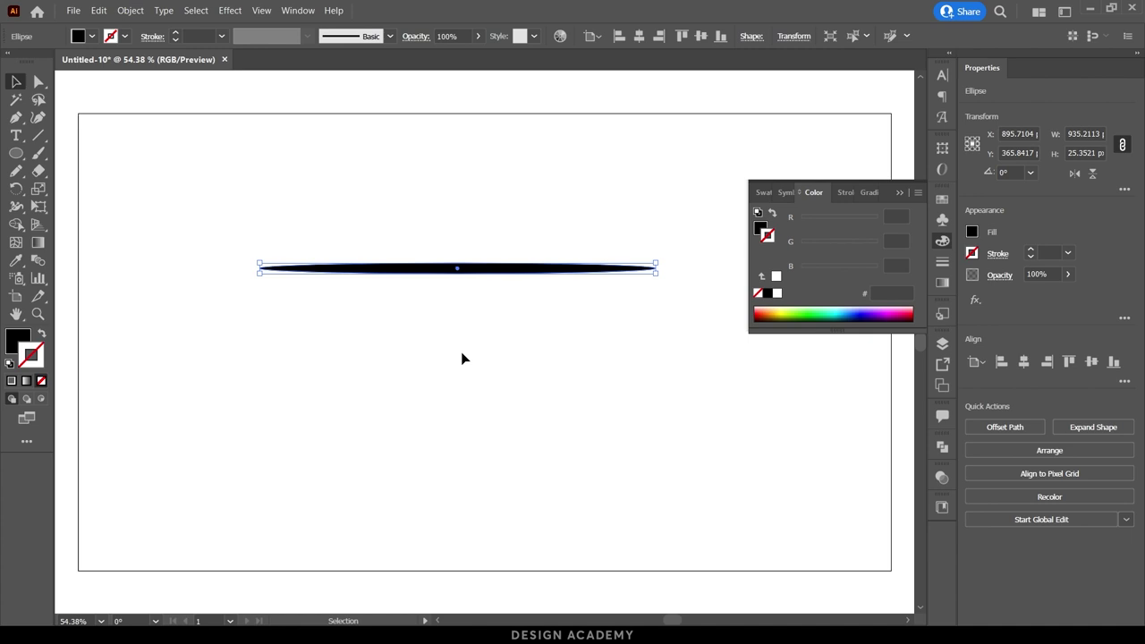
pyautogui.click(942, 242)
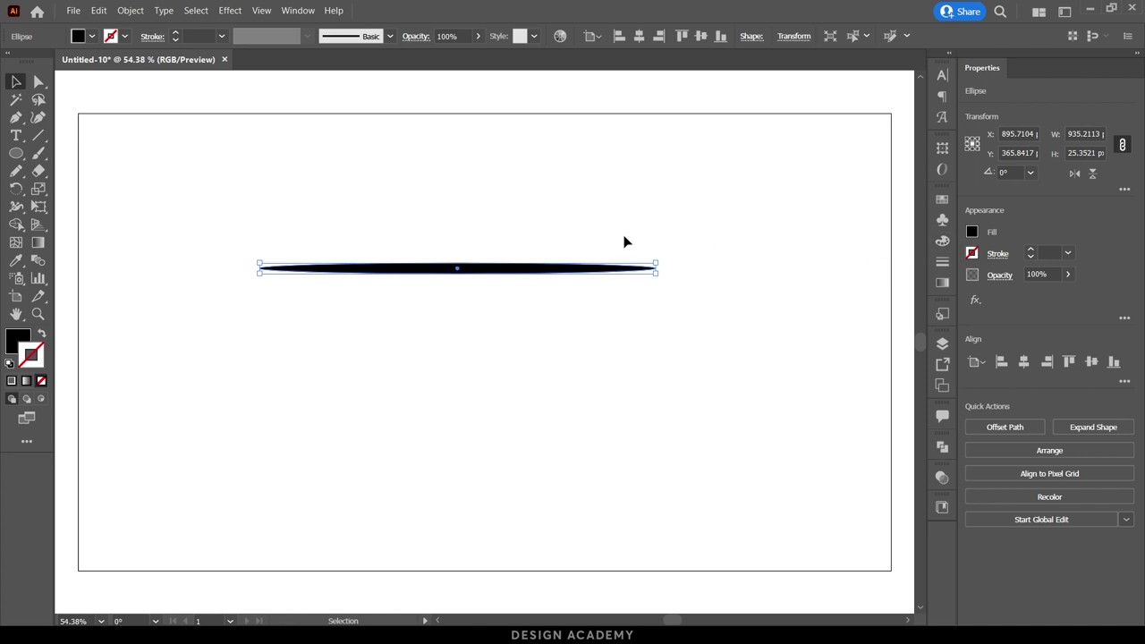
# Show the Brushes panel from the Window menu and reselect the ellipse
pyautogui.click(298, 11)
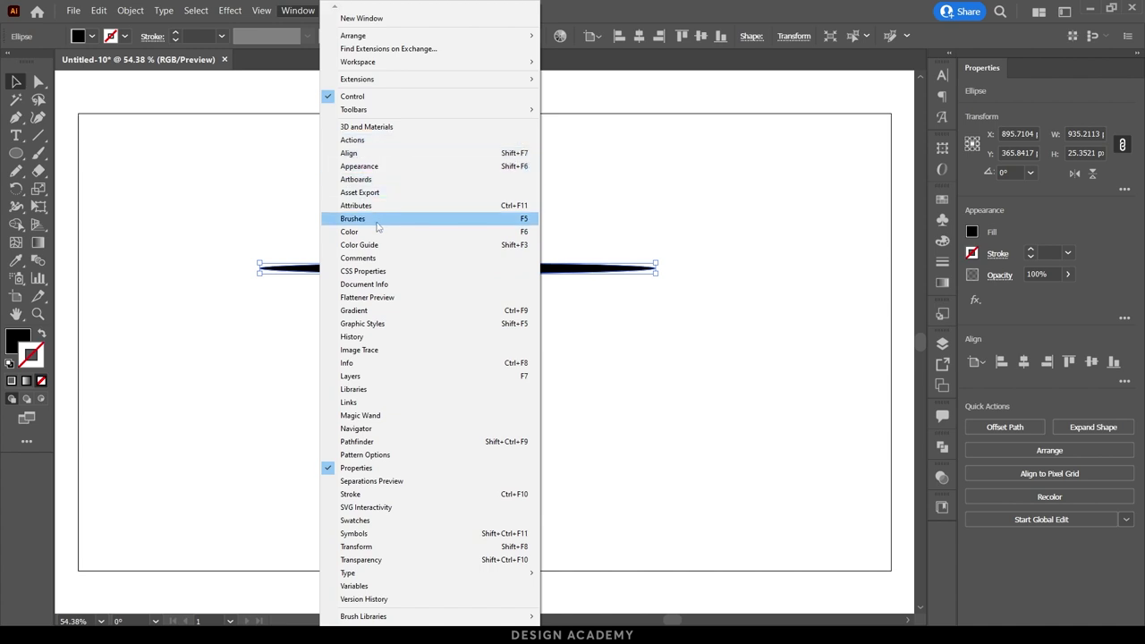
pyautogui.click(507, 219)
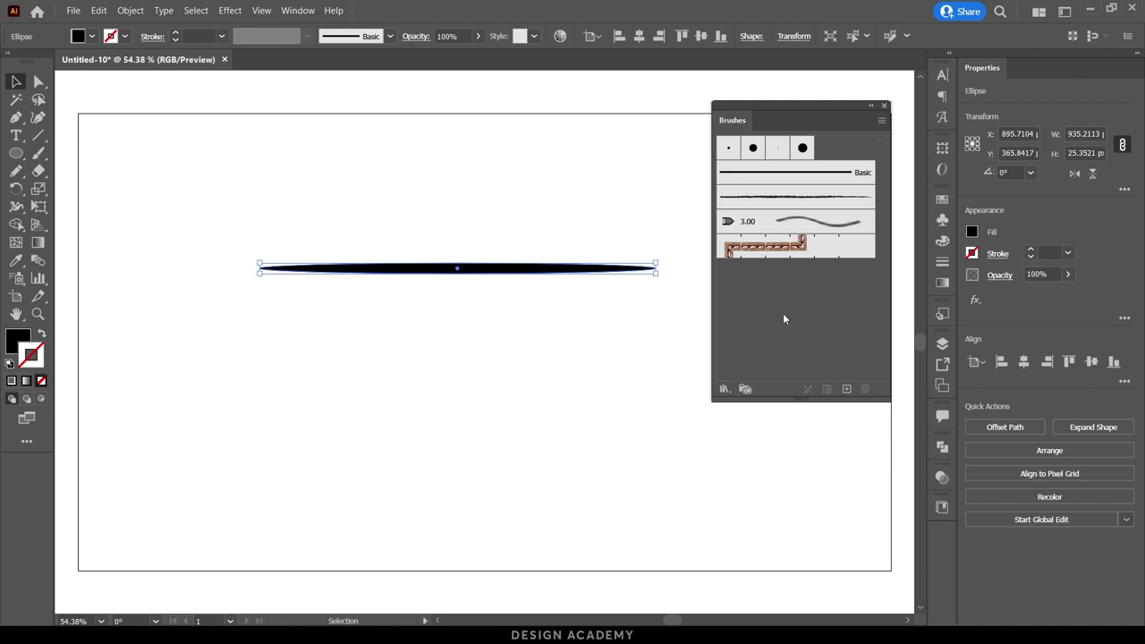
pyautogui.click(622, 340)
pyautogui.moveTo(505, 277); pyautogui.dragTo(456, 229)
# Save the ellipse as a new art brush, Art Brush 1, with default options
pyautogui.click(848, 391)
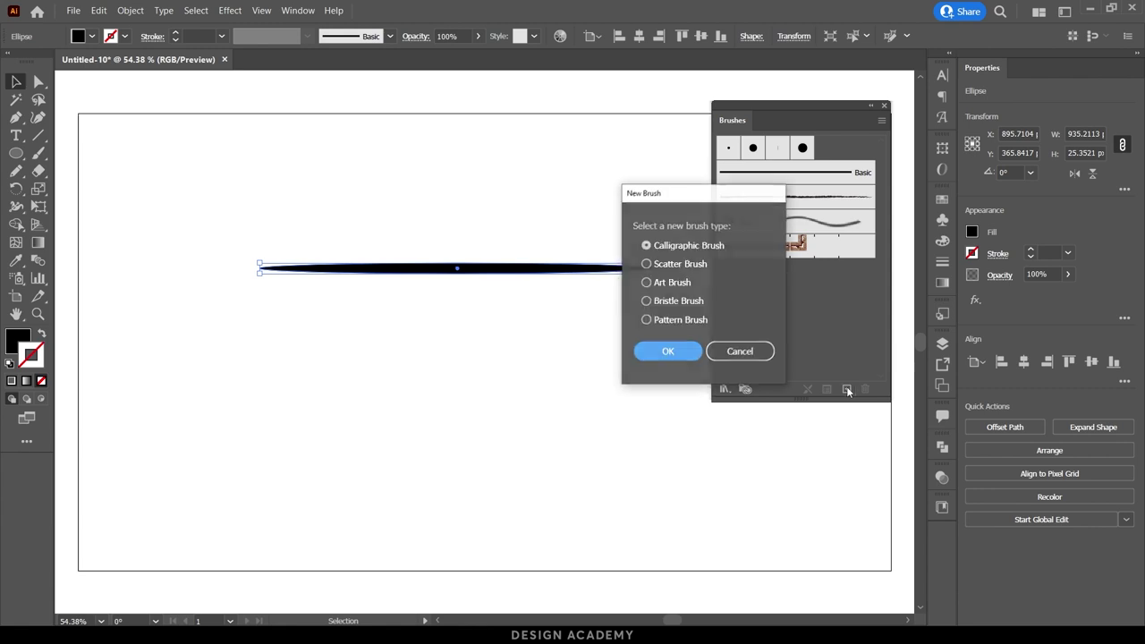
pyautogui.click(666, 282)
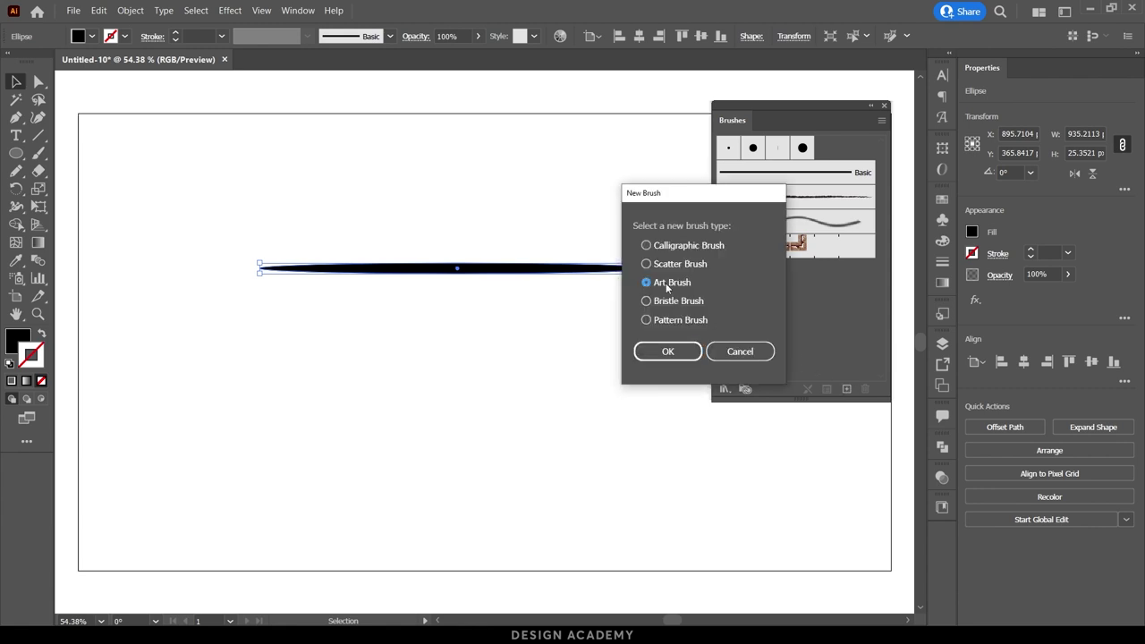
pyautogui.click(668, 351)
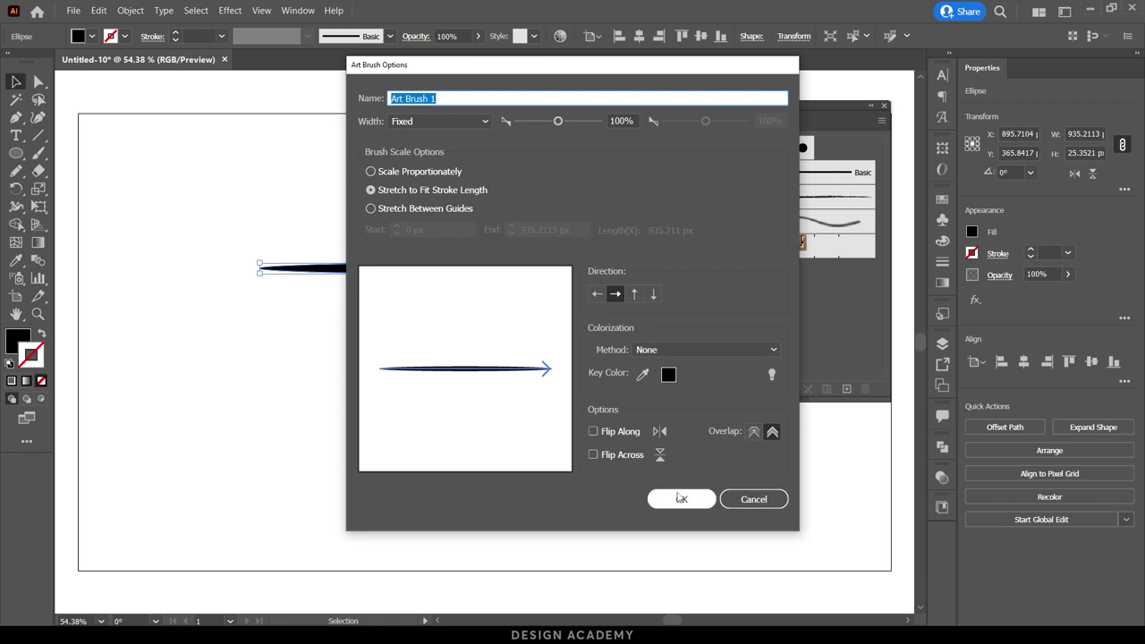
pyautogui.click(678, 503)
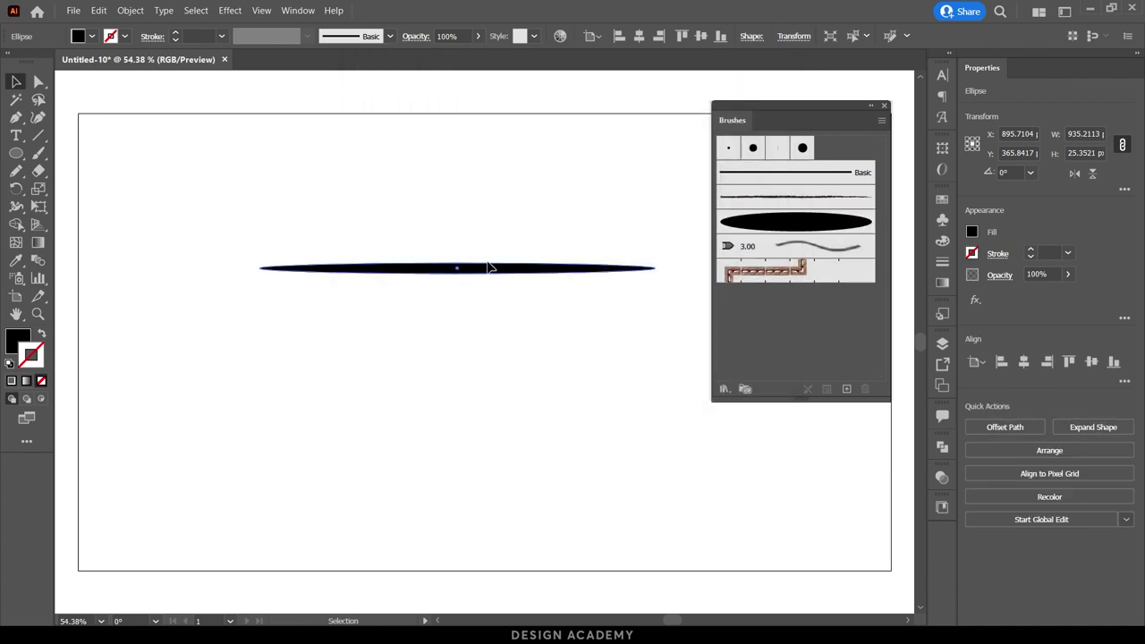
pyautogui.moveTo(486, 266); pyautogui.dragTo(446, 154)
# Paint two test strokes with Art Brush 1, then delete everything including the ellipse
pyautogui.click(474, 237)
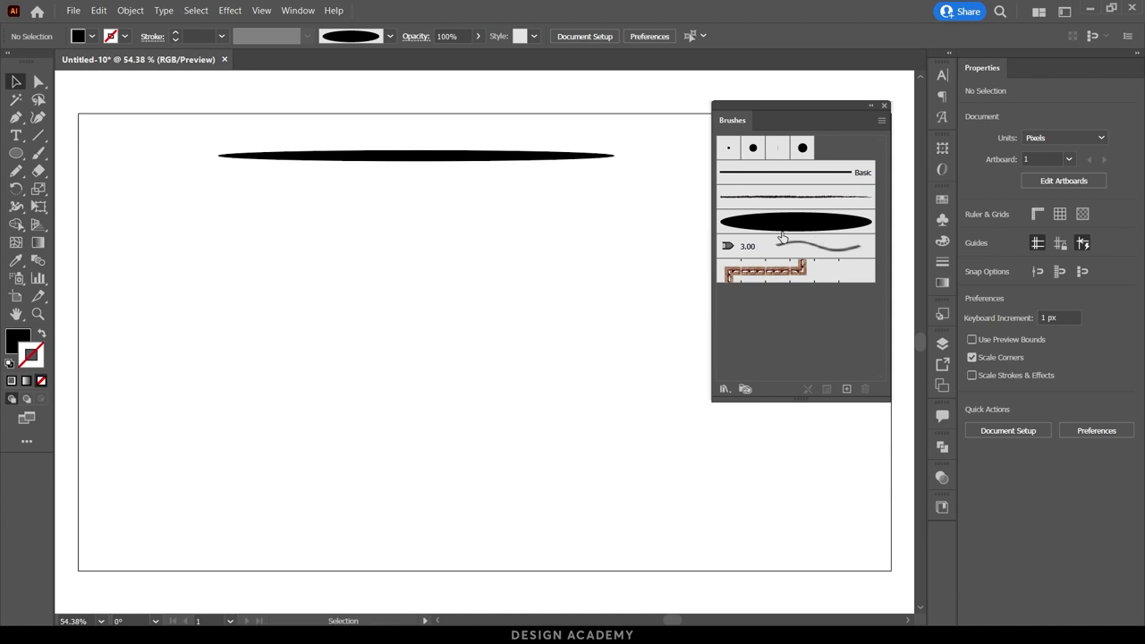
pyautogui.press('b')
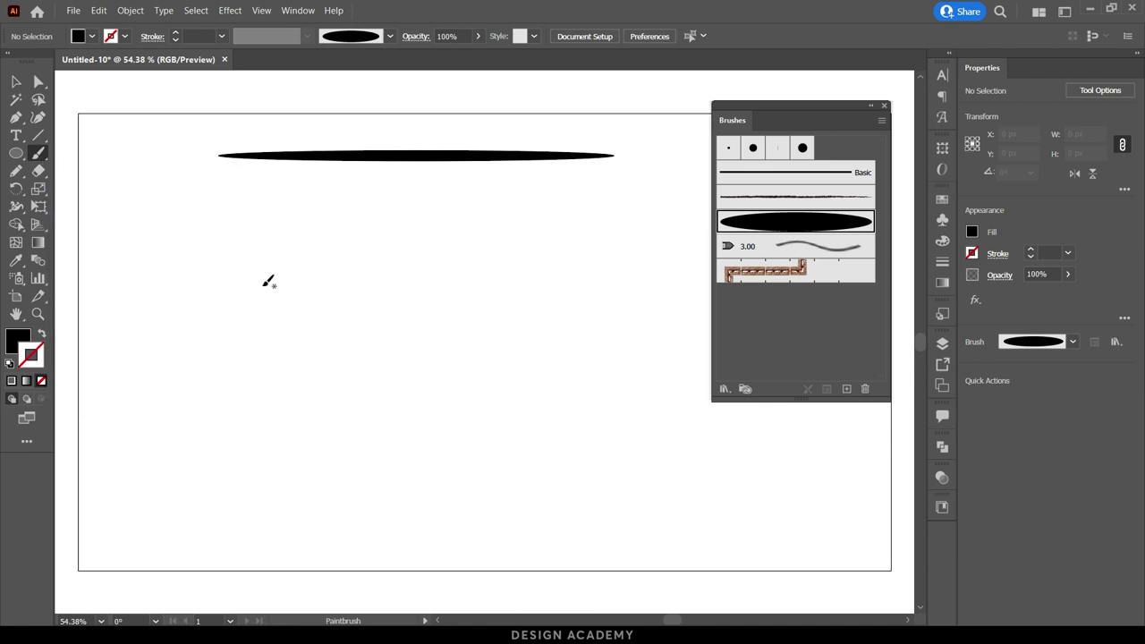
pyautogui.moveTo(194, 300); pyautogui.dragTo(524, 278)
pyautogui.hotkey('shift', 'x')
pyautogui.moveTo(192, 372); pyautogui.dragTo(518, 310)
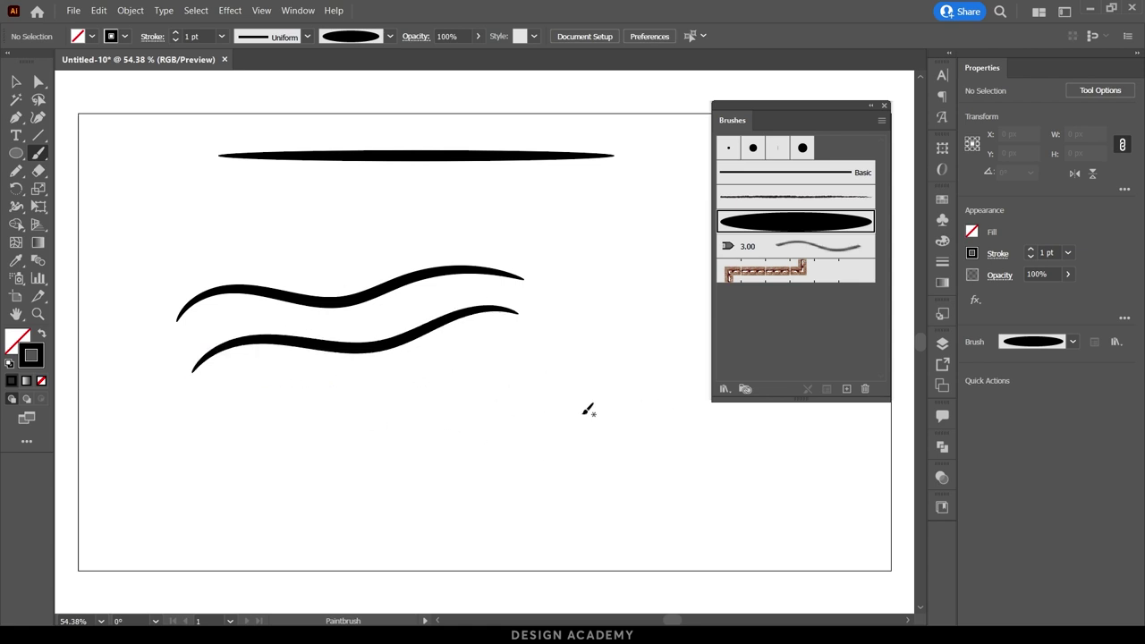
pyautogui.hotkey('ctrl', 'a')
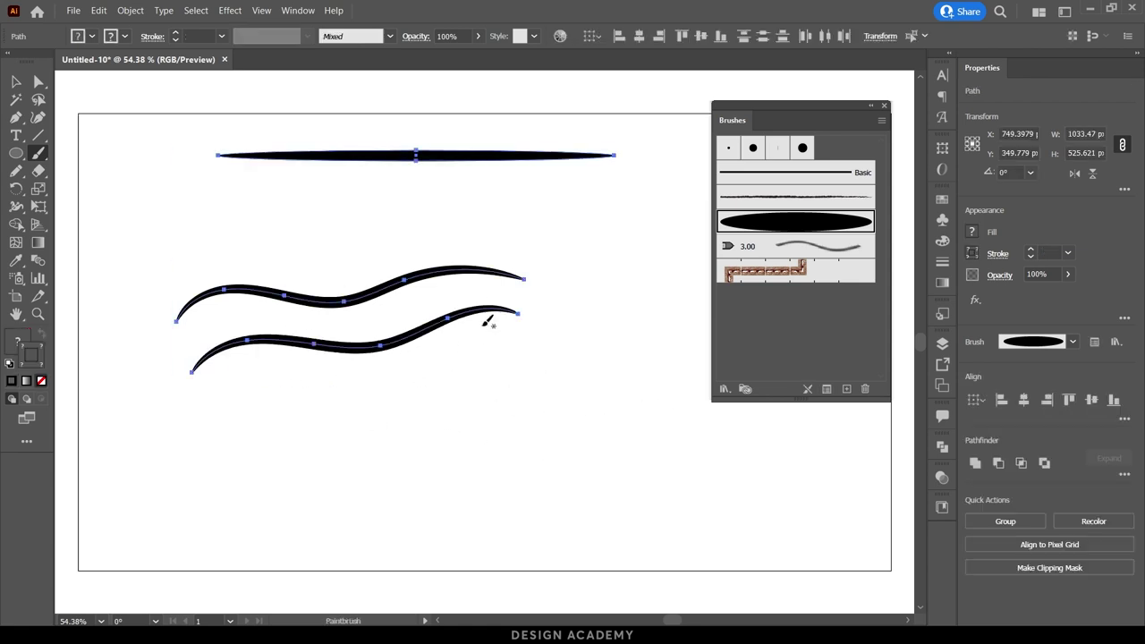
pyautogui.press('Delete')
# Paint three crossing tapered strokes forming a leaf and review the Paintbrush options
pyautogui.moveTo(197, 235)
pyautogui.mouseDown()
pyautogui.moveTo(248, 179)
pyautogui.moveTo(447, 231)
pyautogui.mouseUp()
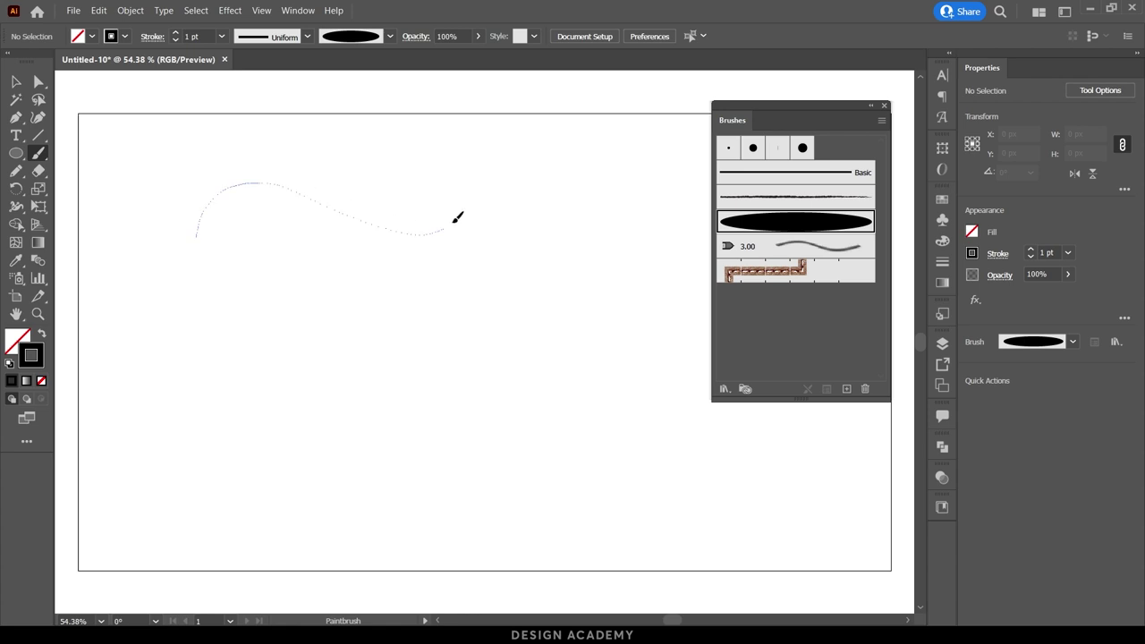
pyautogui.moveTo(176, 243); pyautogui.dragTo(427, 208)
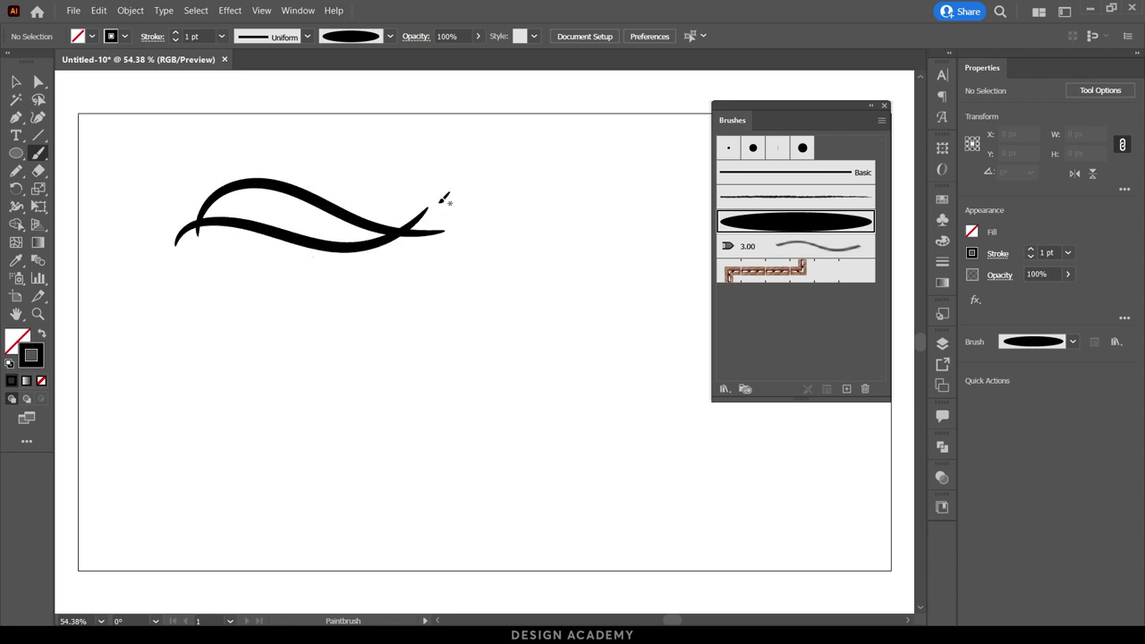
pyautogui.moveTo(159, 235)
pyautogui.mouseDown()
pyautogui.moveTo(322, 276)
pyautogui.moveTo(383, 243)
pyautogui.mouseUp()
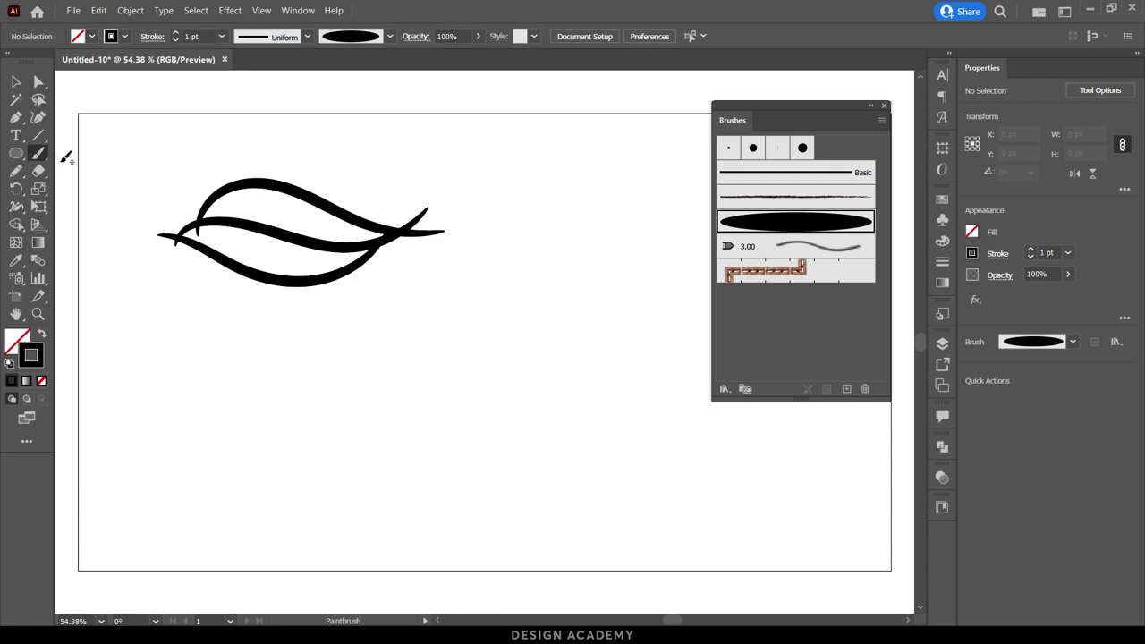
pyautogui.doubleClick(40, 155)
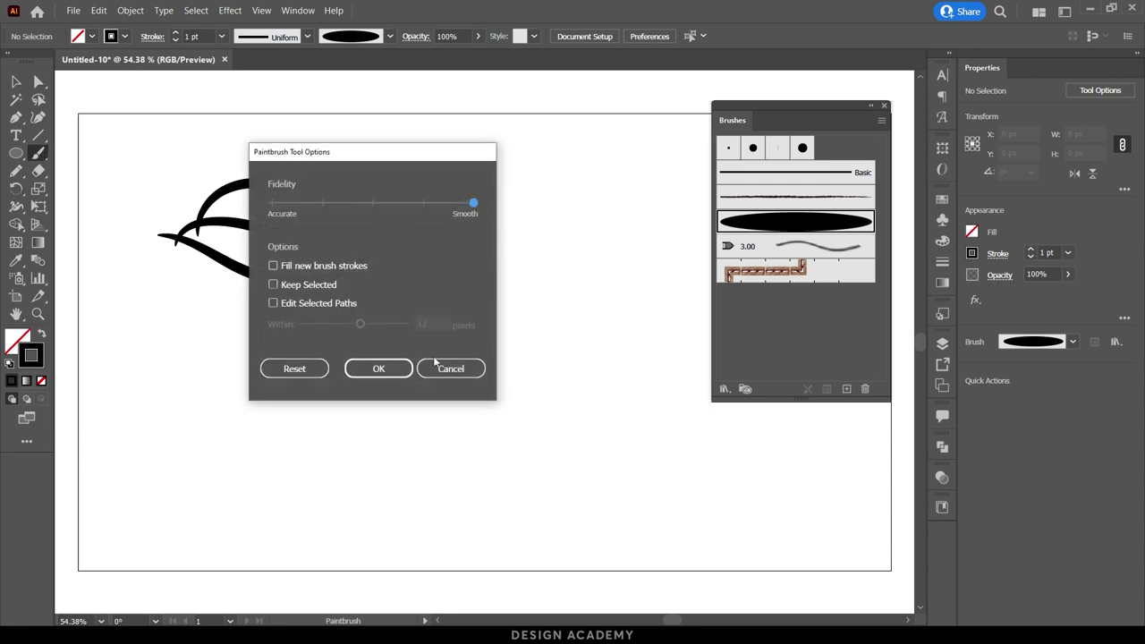
pyautogui.click(378, 369)
# Paint two extra strokes below the leaf, then undo them
pyautogui.moveTo(186, 392); pyautogui.dragTo(489, 341)
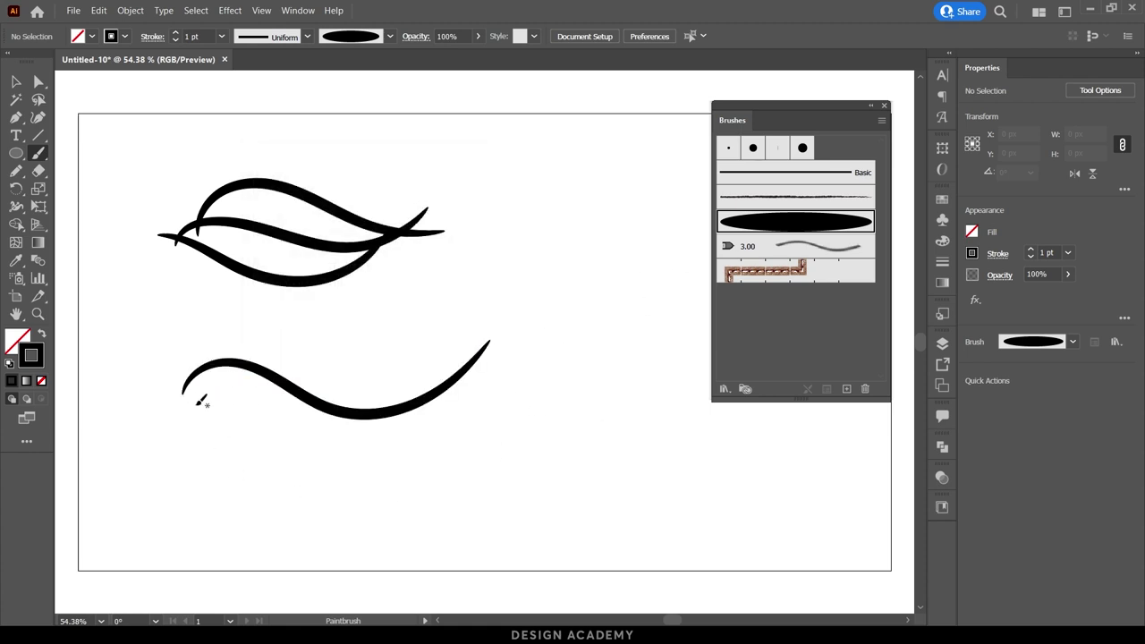
pyautogui.moveTo(183, 390); pyautogui.dragTo(145, 417)
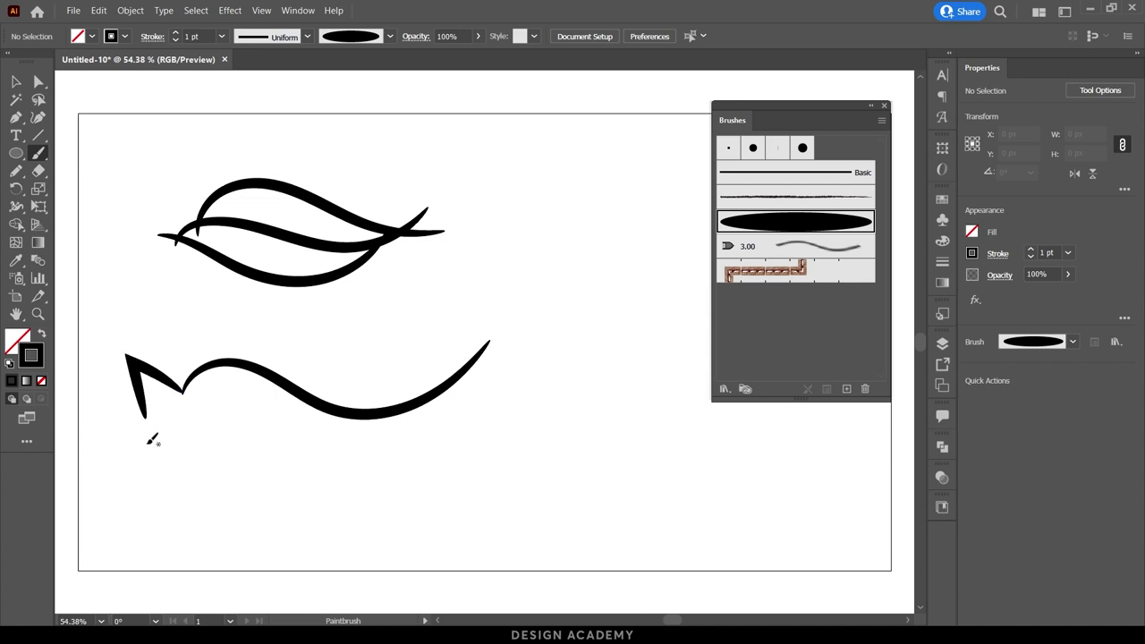
pyautogui.hotkey('ctrl', 'z')
pyautogui.hotkey('ctrl', 'z')
pyautogui.press('\\')
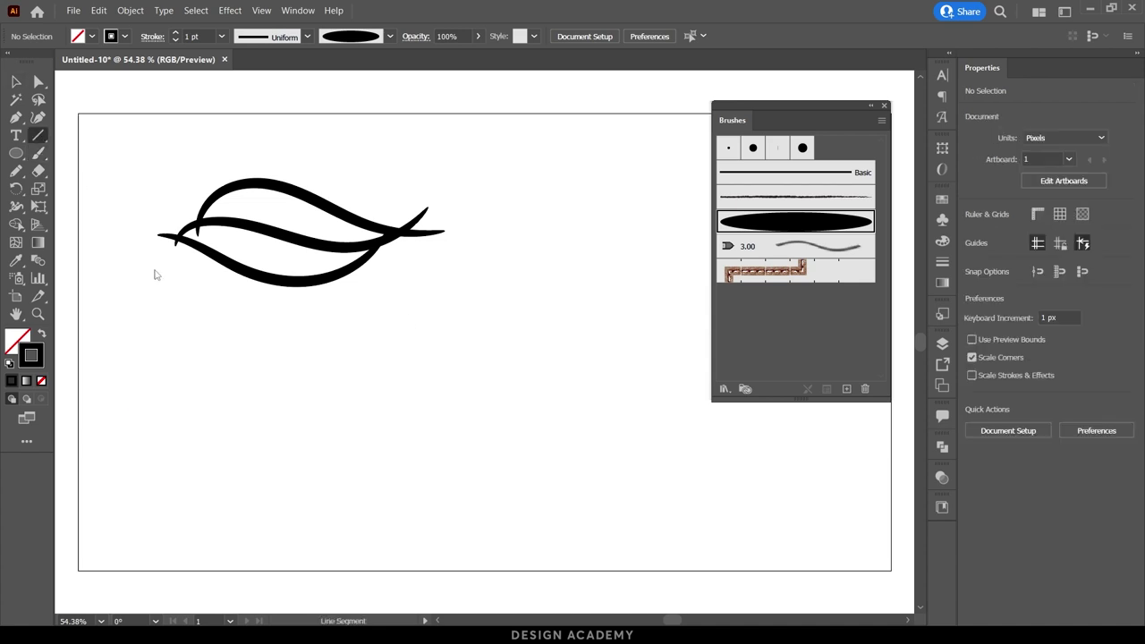
# Draw a horizontal line below the leaf and set its stroke weight to 21 pt
pyautogui.moveTo(238, 356); pyautogui.dragTo(527, 356)
pyautogui.click(16, 81)
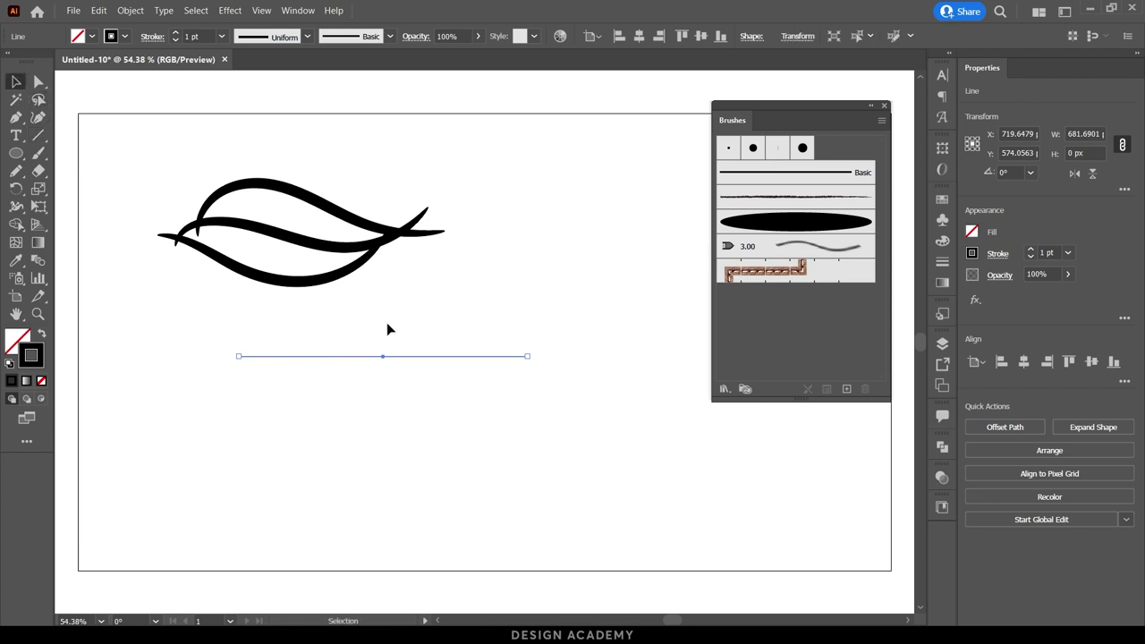
pyautogui.click(175, 33)
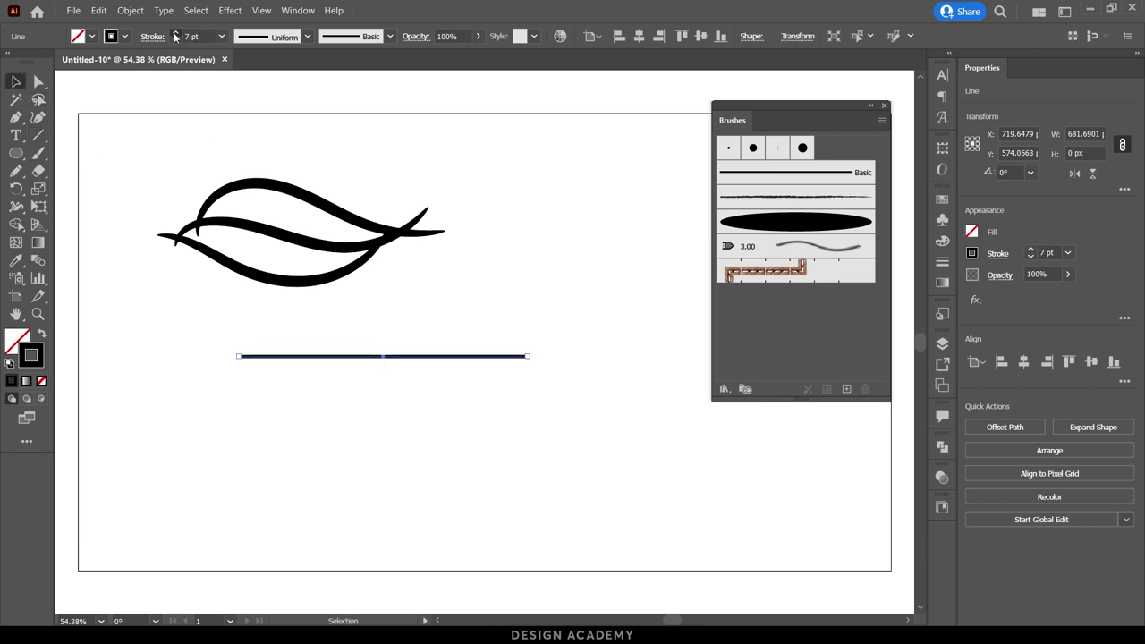
pyautogui.click(176, 33)
pyautogui.click(175, 33)
pyautogui.click(175, 33)
pyautogui.click(175, 33)
pyautogui.click(175, 33)
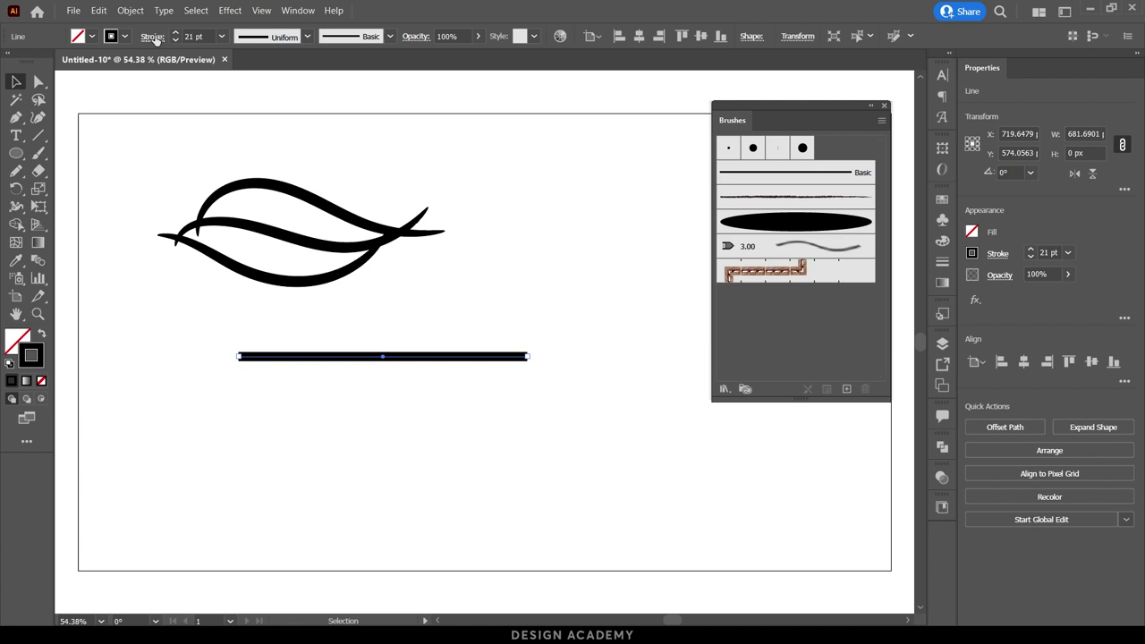
# Apply the triangular width profile so the line tapers from thick left to a point
pyautogui.click(153, 37)
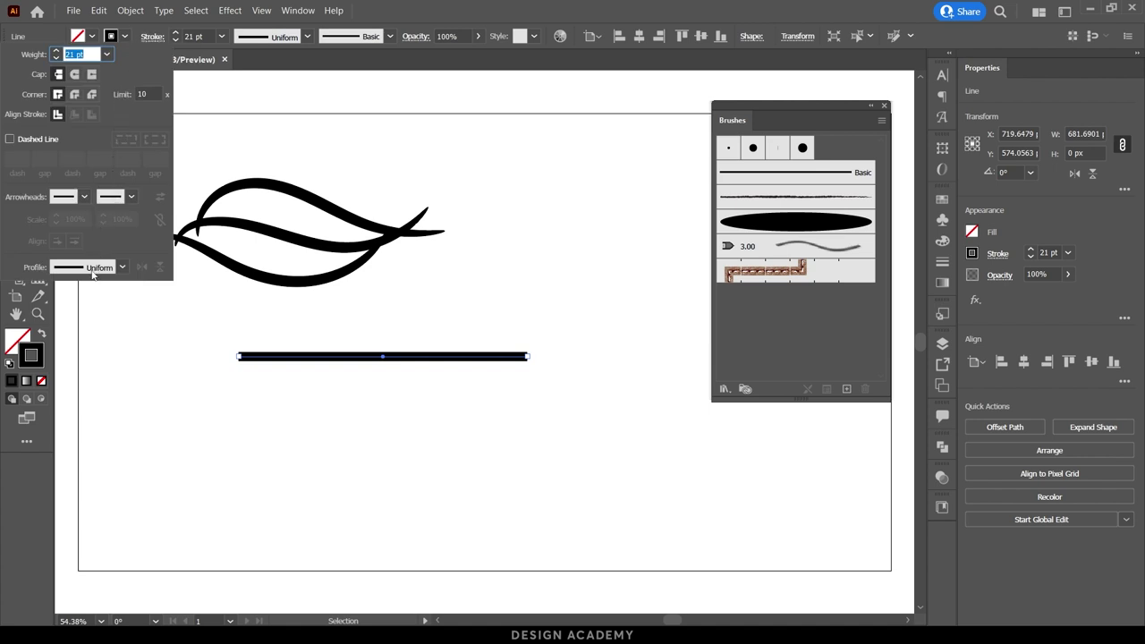
pyautogui.click(268, 42)
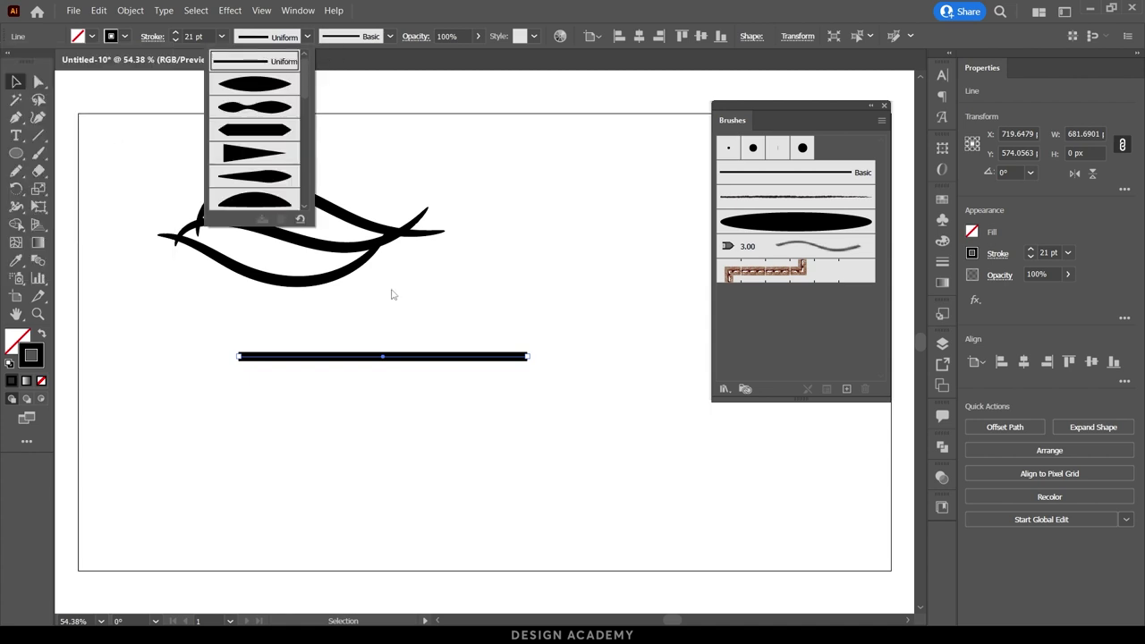
pyautogui.press('Escape')
pyautogui.click(265, 91)
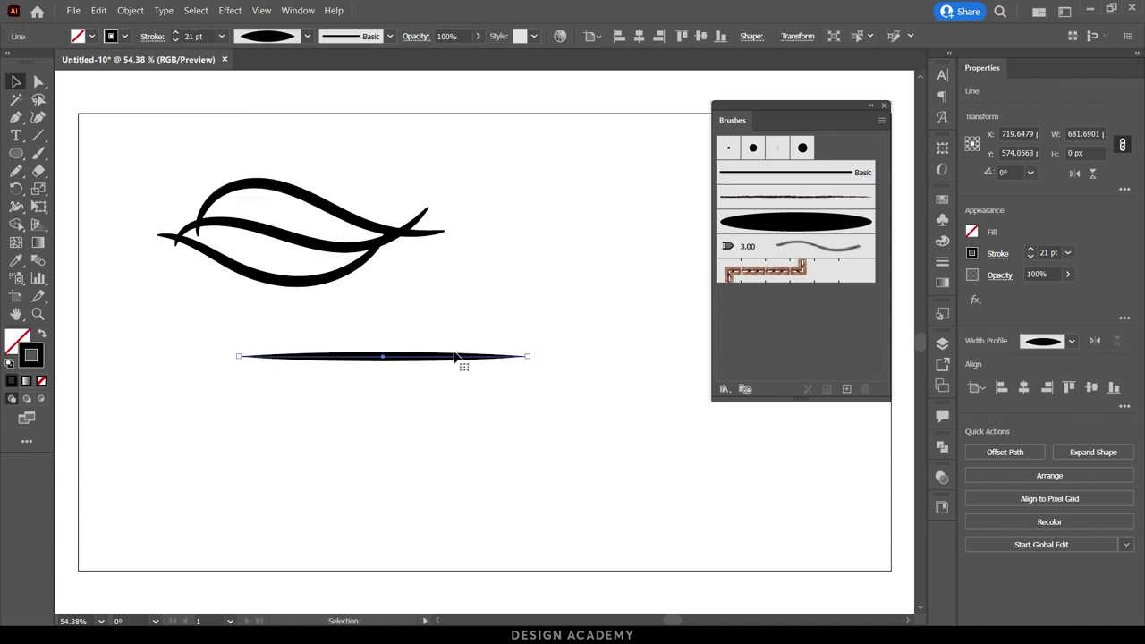
pyautogui.moveTo(510, 311); pyautogui.dragTo(336, 398)
pyautogui.click(307, 35)
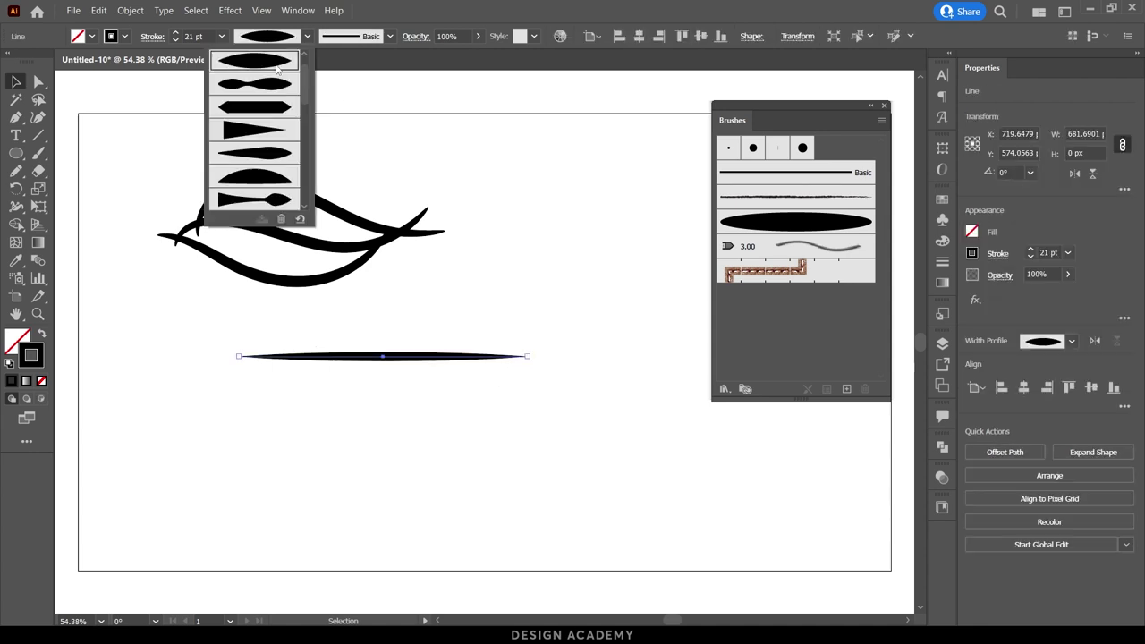
pyautogui.click(260, 134)
pyautogui.click(438, 315)
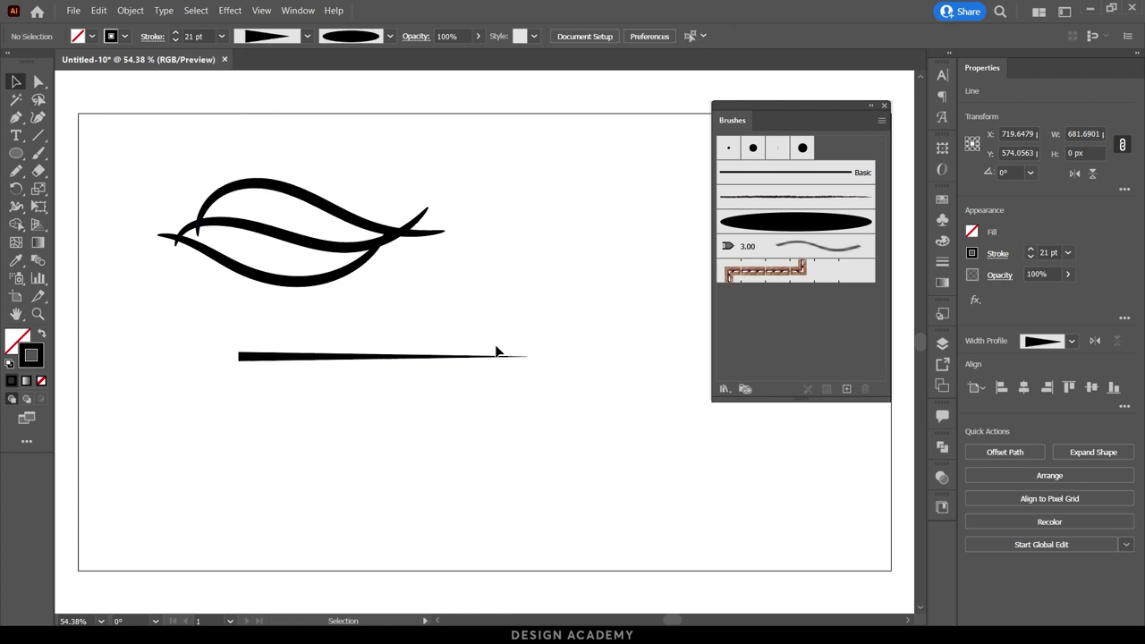
pyautogui.moveTo(474, 323); pyautogui.dragTo(322, 411)
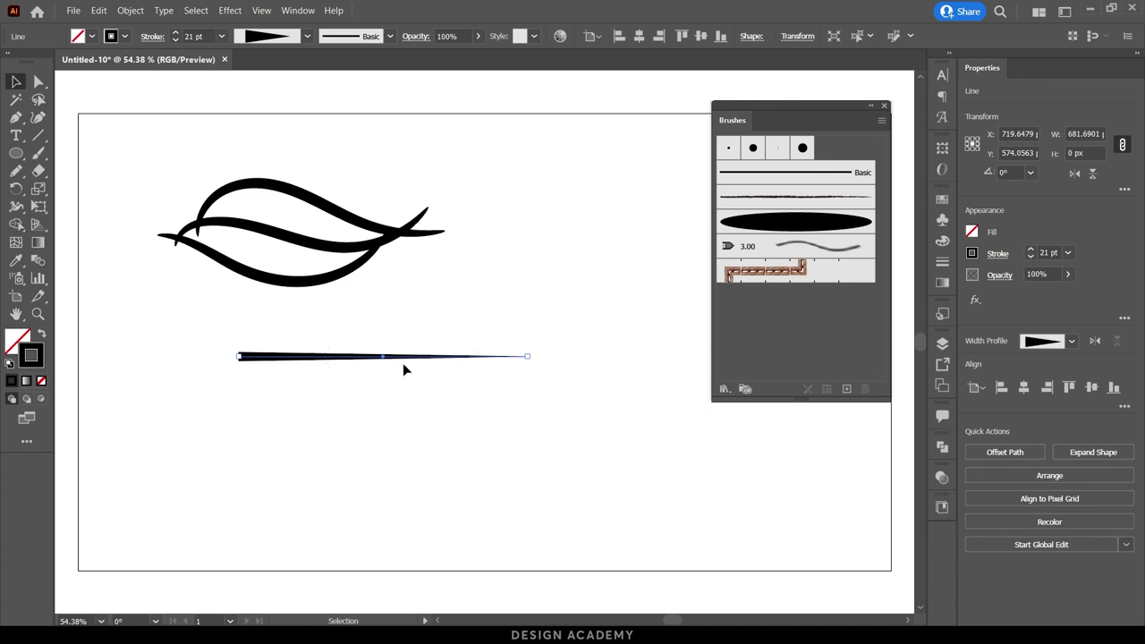
# Save the tapered 21 pt line as Art Brush 2 with default Art Brush options
pyautogui.click(846, 389)
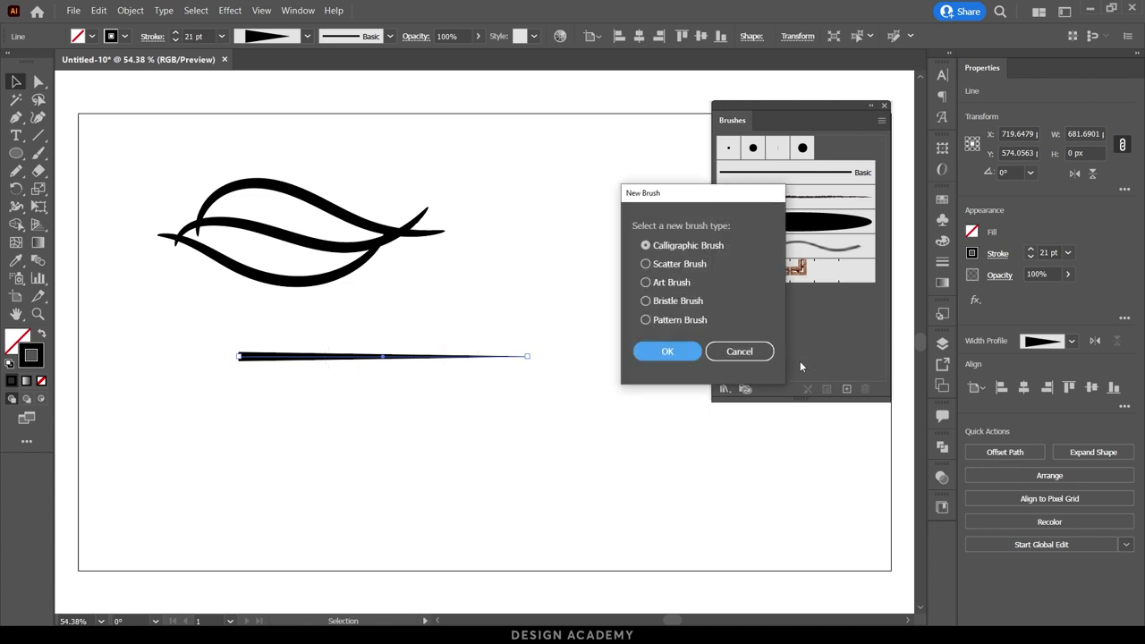
pyautogui.click(646, 282)
pyautogui.click(667, 353)
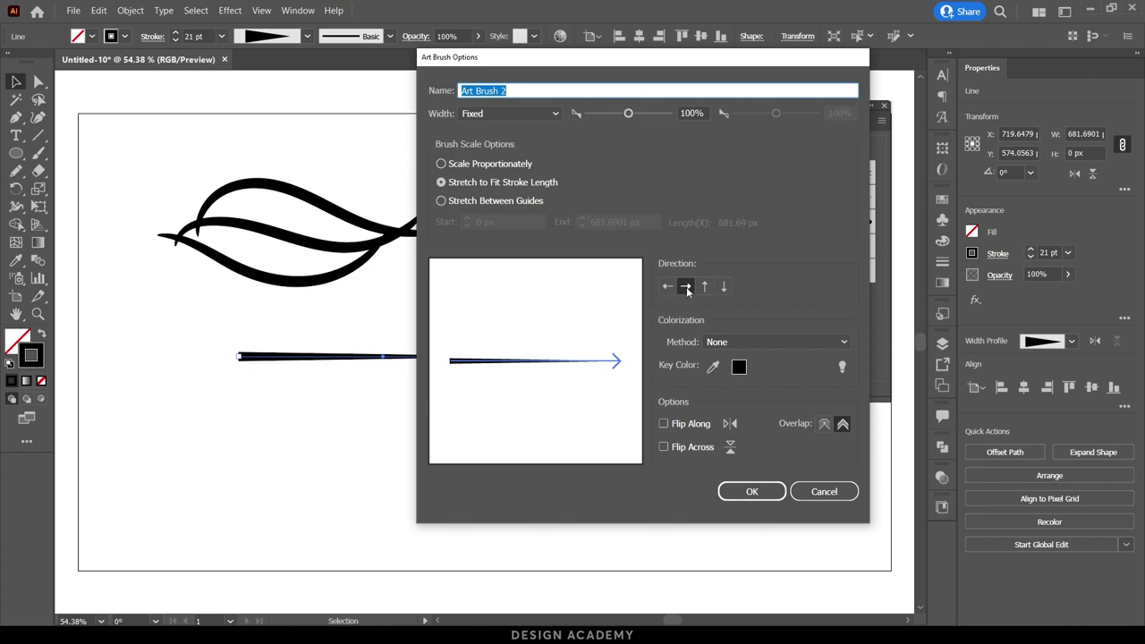
pyautogui.click(750, 491)
pyautogui.click(450, 405)
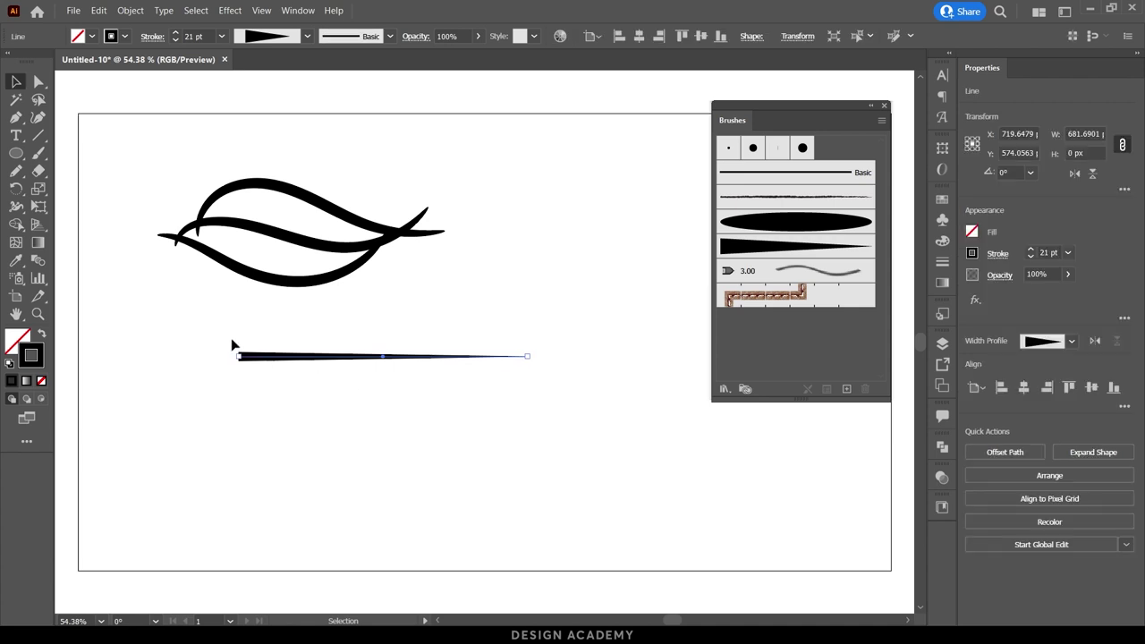
pyautogui.click(206, 330)
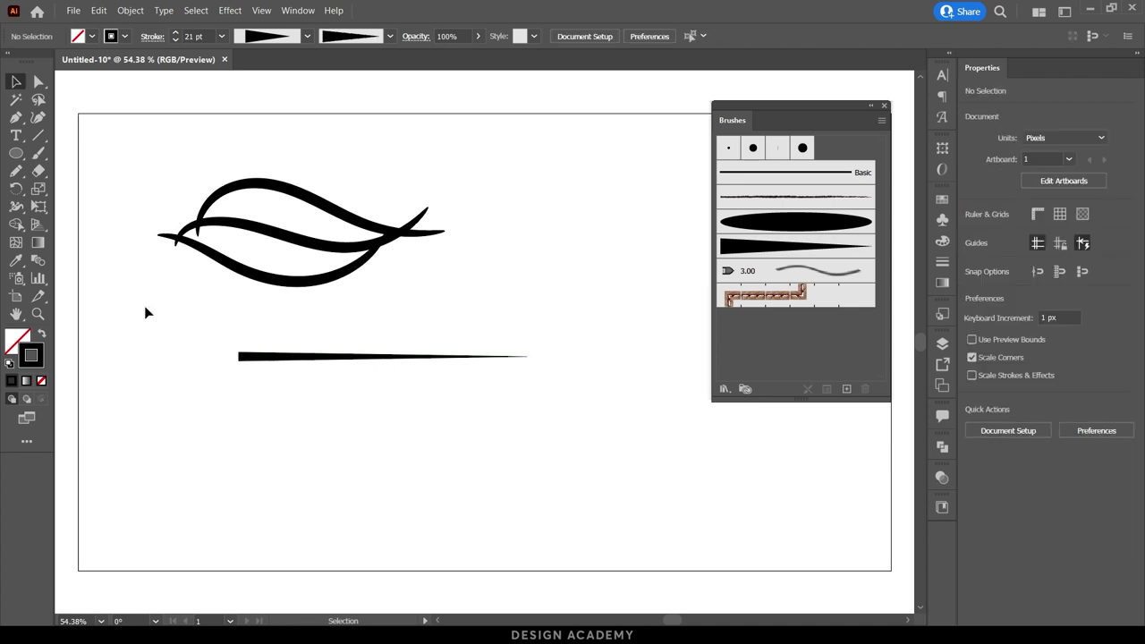
# Paint several wavy strokes with Art Brush 2, each tapering from thick to a point
pyautogui.click(39, 153)
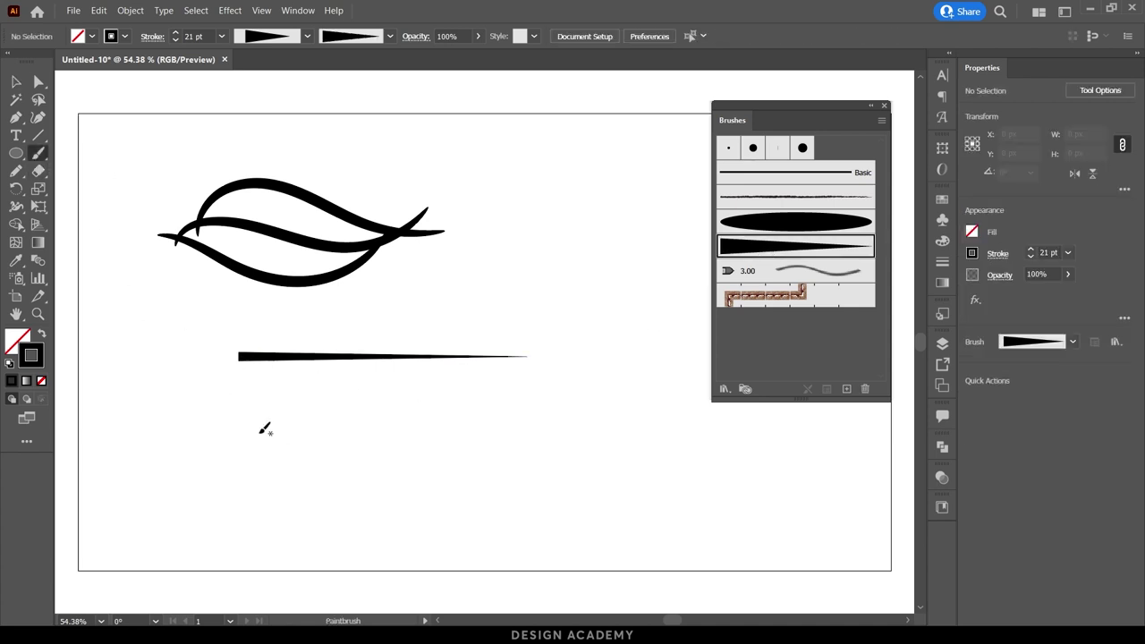
pyautogui.moveTo(219, 458); pyautogui.dragTo(259, 427)
pyautogui.moveTo(560, 421); pyautogui.dragTo(598, 428)
pyautogui.moveTo(651, 347)
pyautogui.mouseDown()
pyautogui.moveTo(385, 377)
pyautogui.moveTo(286, 407)
pyautogui.mouseUp()
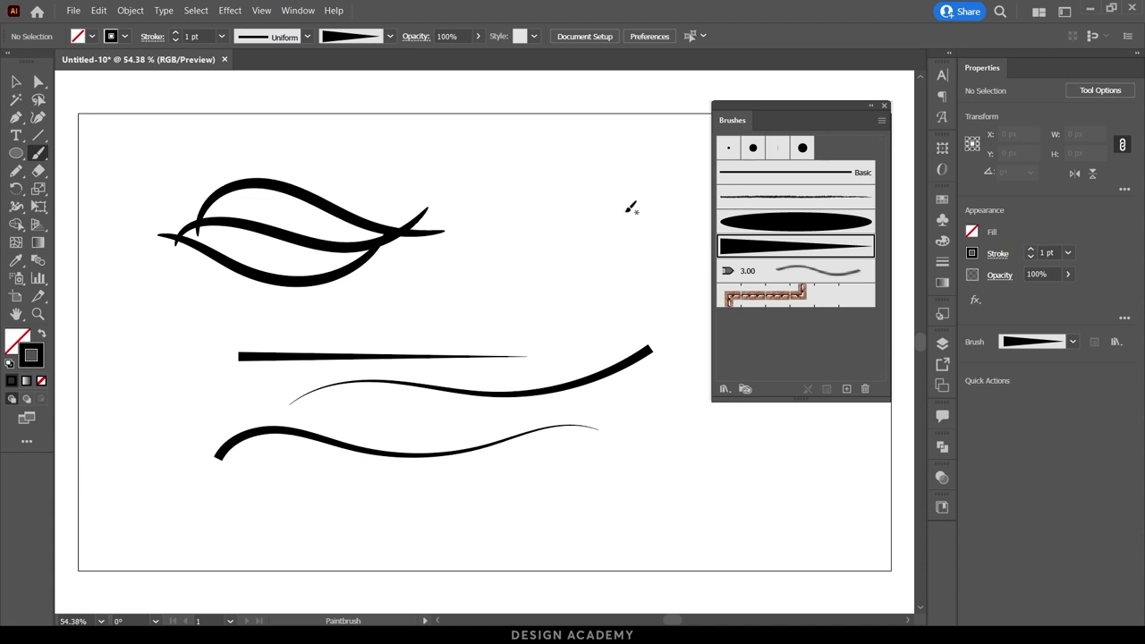
pyautogui.moveTo(620, 246); pyautogui.dragTo(434, 295)
pyautogui.moveTo(310, 316)
pyautogui.mouseDown()
pyautogui.moveTo(516, 340)
pyautogui.moveTo(633, 302)
pyautogui.mouseUp()
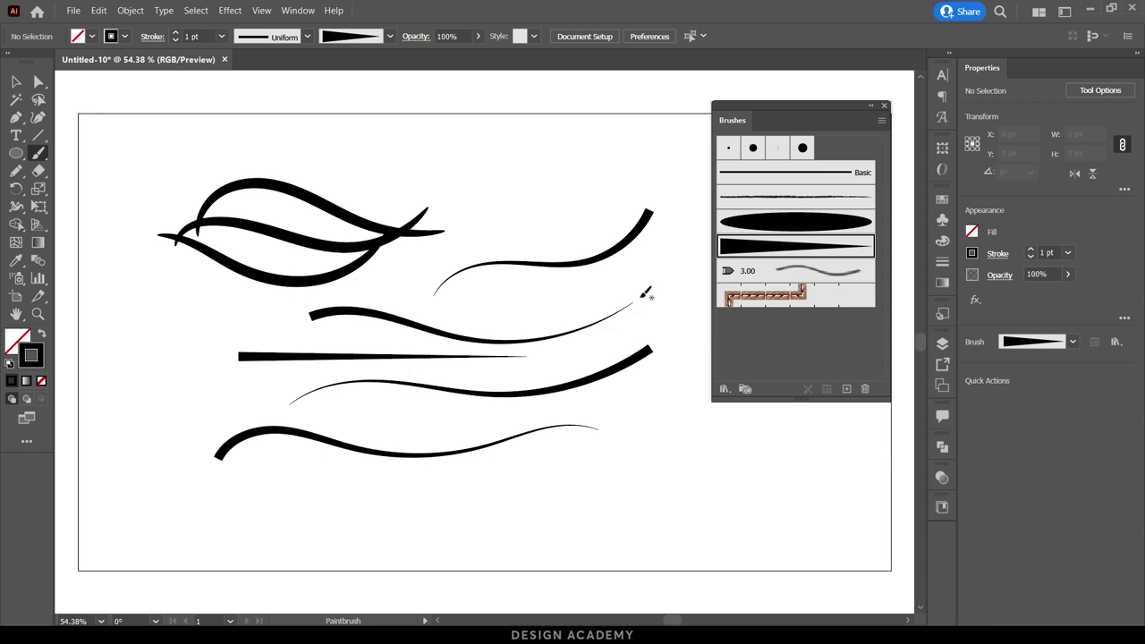
# Set Art Brush 2's direction to right-to-left and apply it to existing strokes
pyautogui.doubleClick(768, 254)
pyautogui.moveTo(554, 69); pyautogui.dragTo(393, 97)
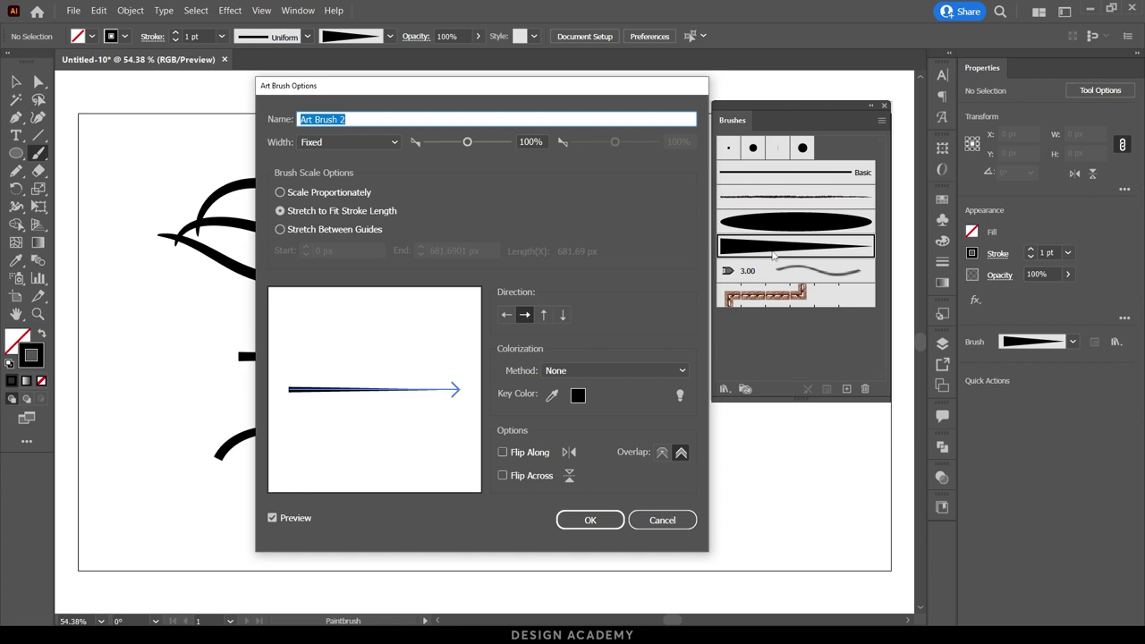
pyautogui.moveTo(398, 95); pyautogui.dragTo(712, 115)
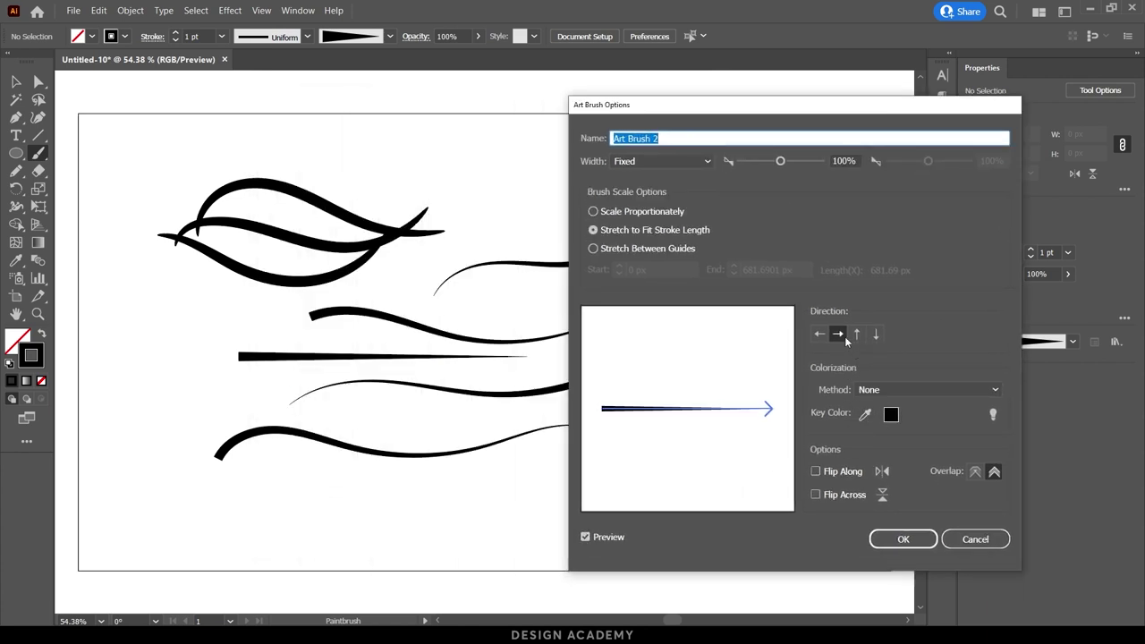
pyautogui.click(821, 335)
pyautogui.moveTo(658, 104); pyautogui.dragTo(767, 73)
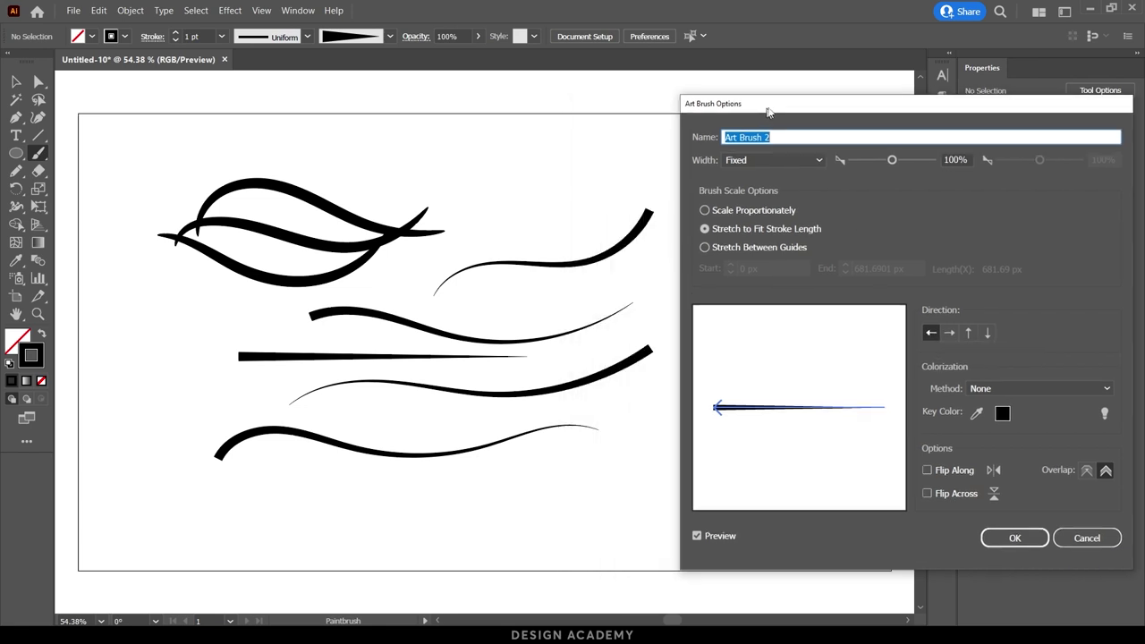
pyautogui.click(989, 507)
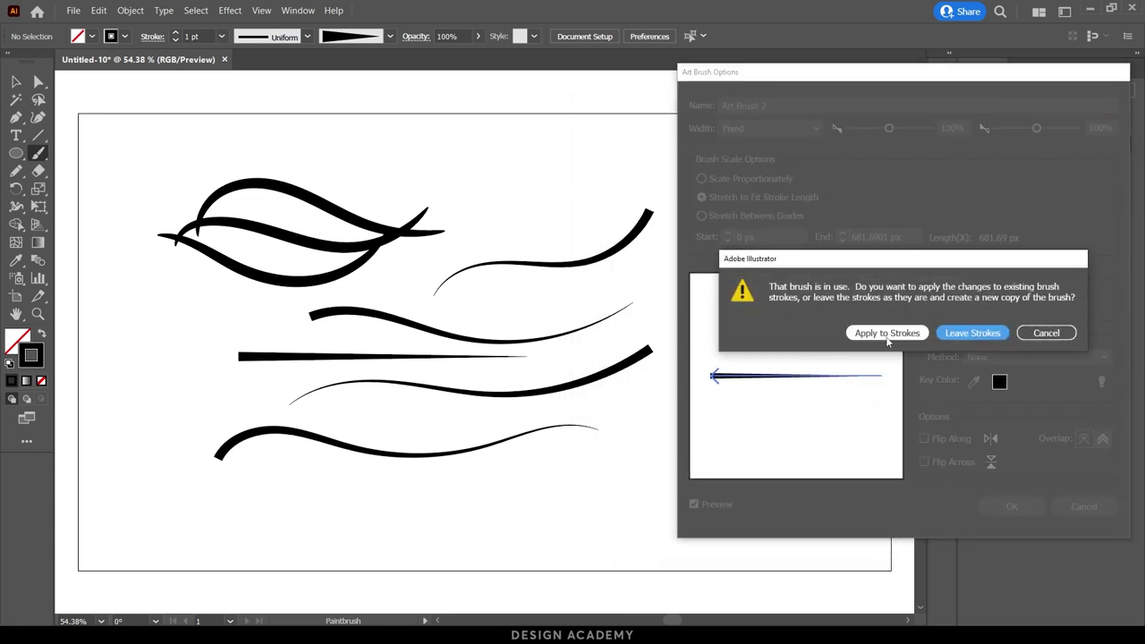
pyautogui.click(887, 334)
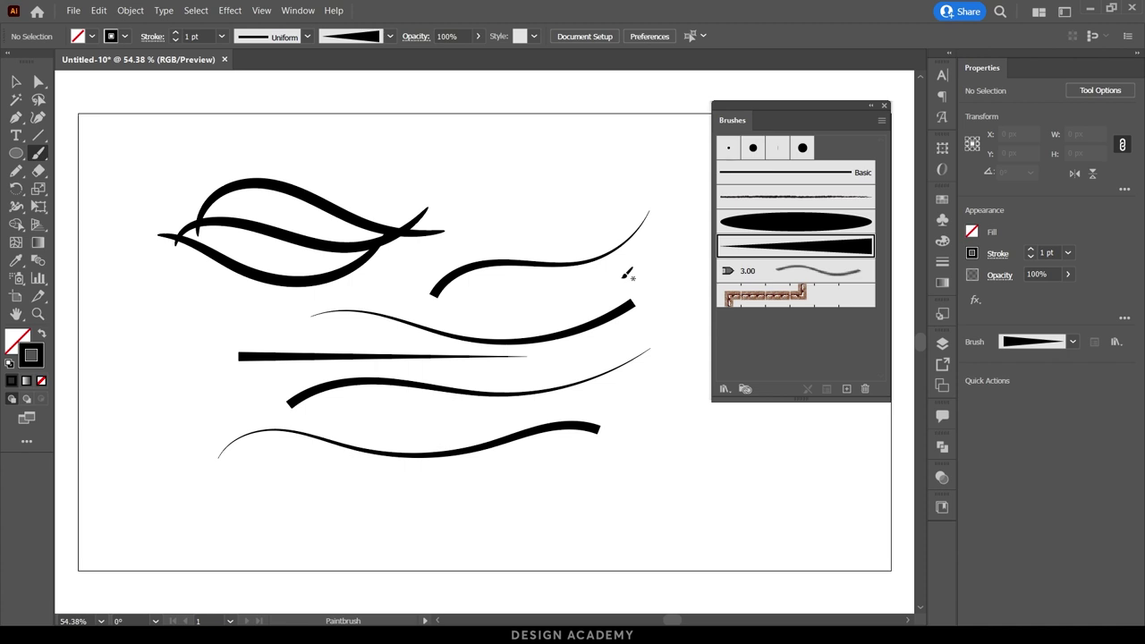
# Clear the artboard and draw a long, thin solid black bar
pyautogui.hotkey('ctrl', 'a')
pyautogui.press('Delete')
pyautogui.moveTo(16, 152); pyautogui.dragTo(96, 153)
pyautogui.moveTo(284, 244); pyautogui.dragTo(488, 252)
pyautogui.press('v')
pyautogui.scroll(3, 575, 266)
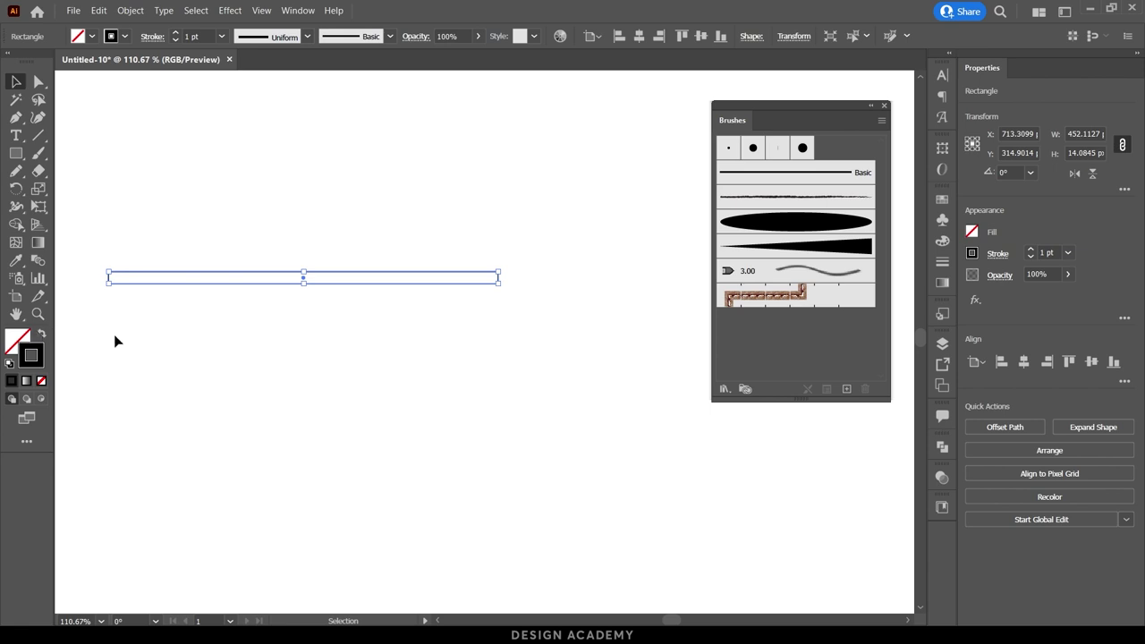
pyautogui.hotkey('shift', 'x')
pyautogui.moveTo(224, 277); pyautogui.dragTo(284, 300)
pyautogui.click(170, 228)
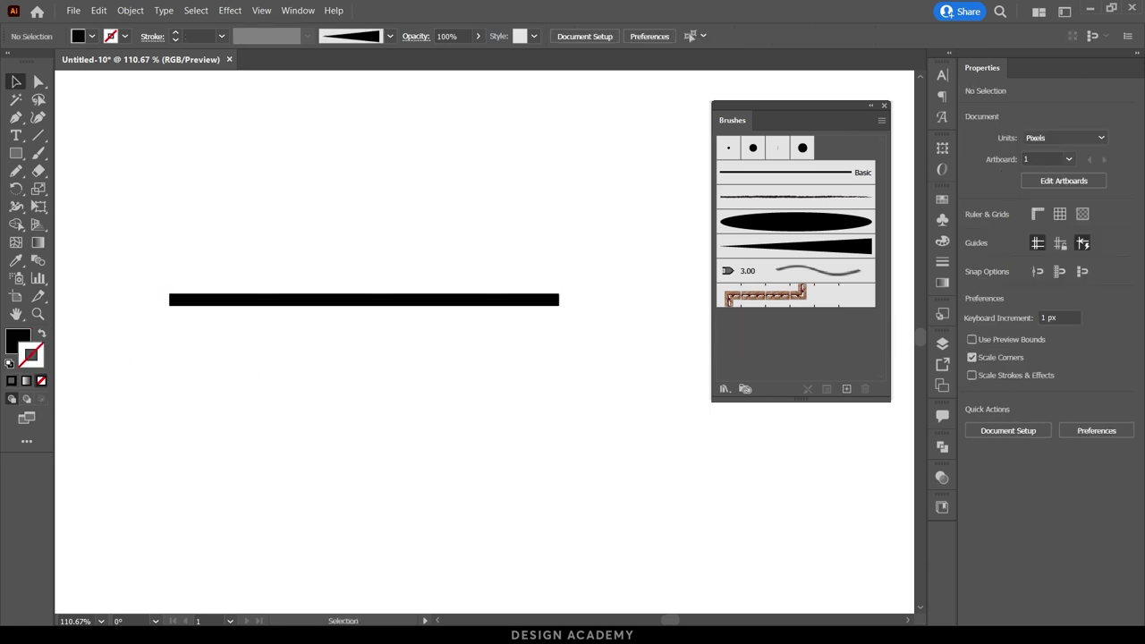
# Add a circle at the bar's right end and a star tilted about 13° at its left, then select all three
pyautogui.moveTo(16, 153); pyautogui.dragTo(72, 187)
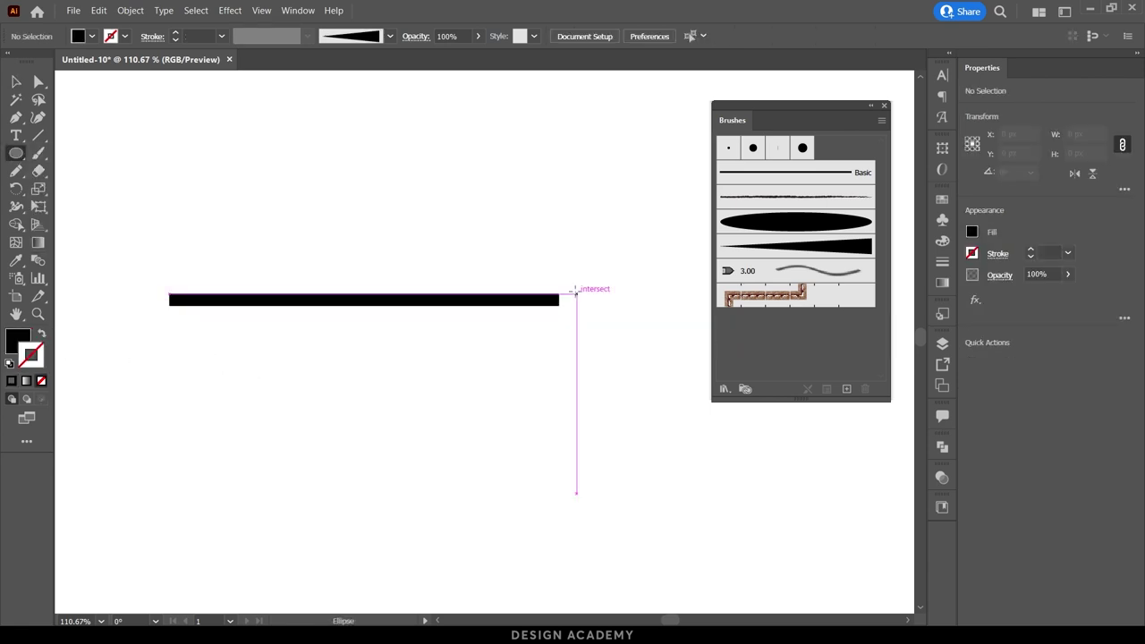
pyautogui.moveTo(559, 299); pyautogui.dragTo(588, 328)
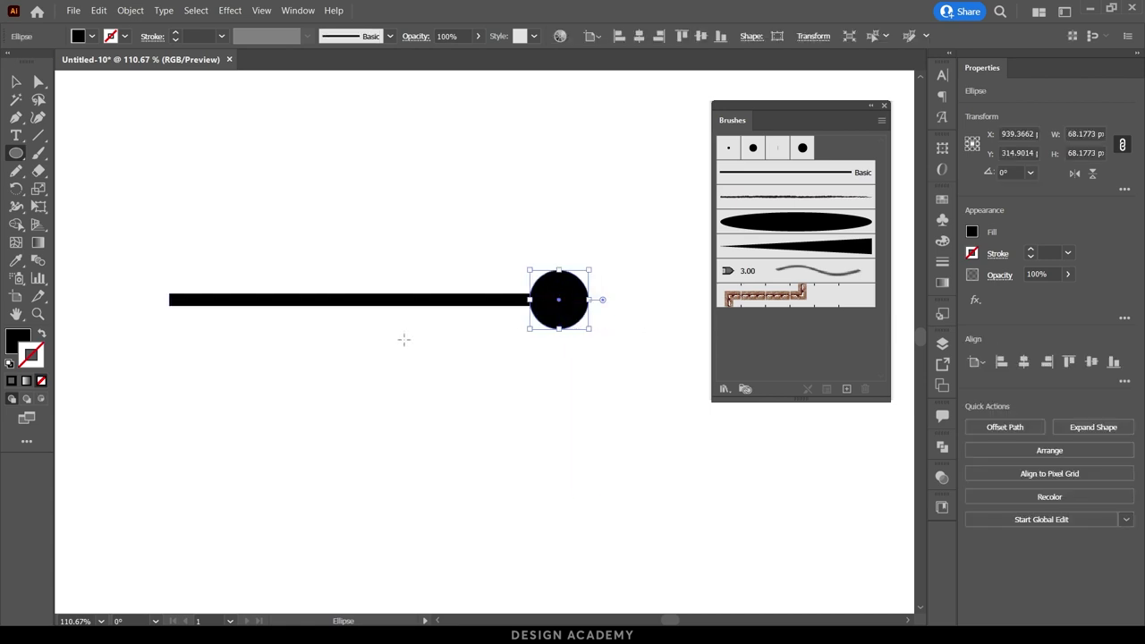
pyautogui.moveTo(16, 153)
pyautogui.mouseDown()
pyautogui.moveTo(88, 217)
pyautogui.moveTo(78, 225)
pyautogui.mouseUp()
pyautogui.moveTo(169, 299); pyautogui.dragTo(224, 342)
pyautogui.press('v')
pyautogui.moveTo(128, 358); pyautogui.dragTo(393, 418)
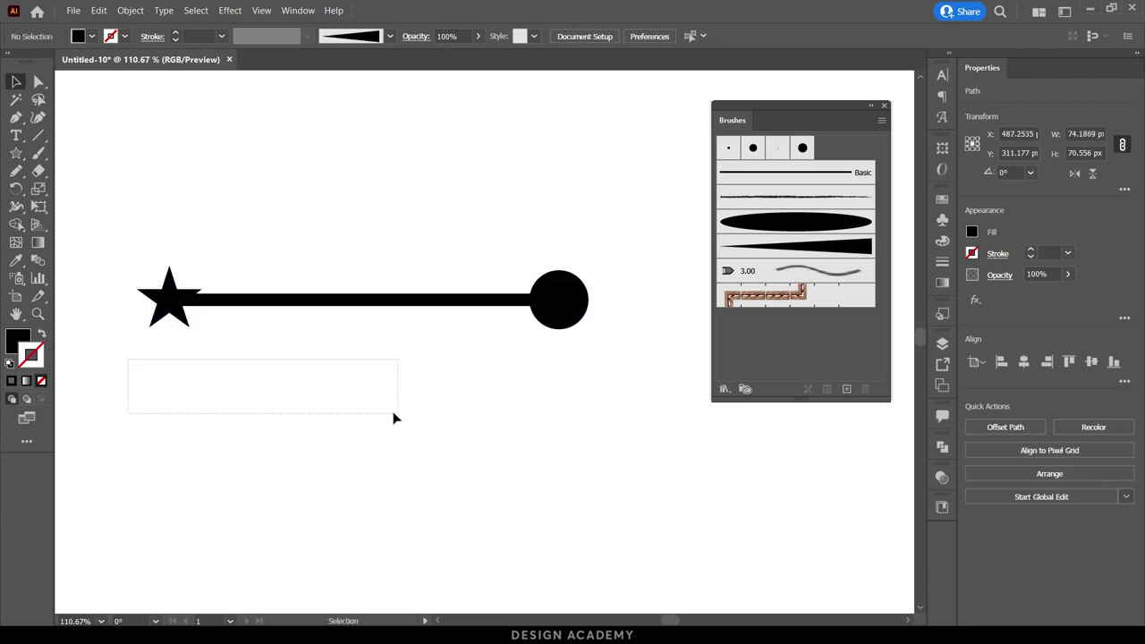
pyautogui.click(167, 301)
pyautogui.moveTo(205, 328); pyautogui.dragTo(228, 326)
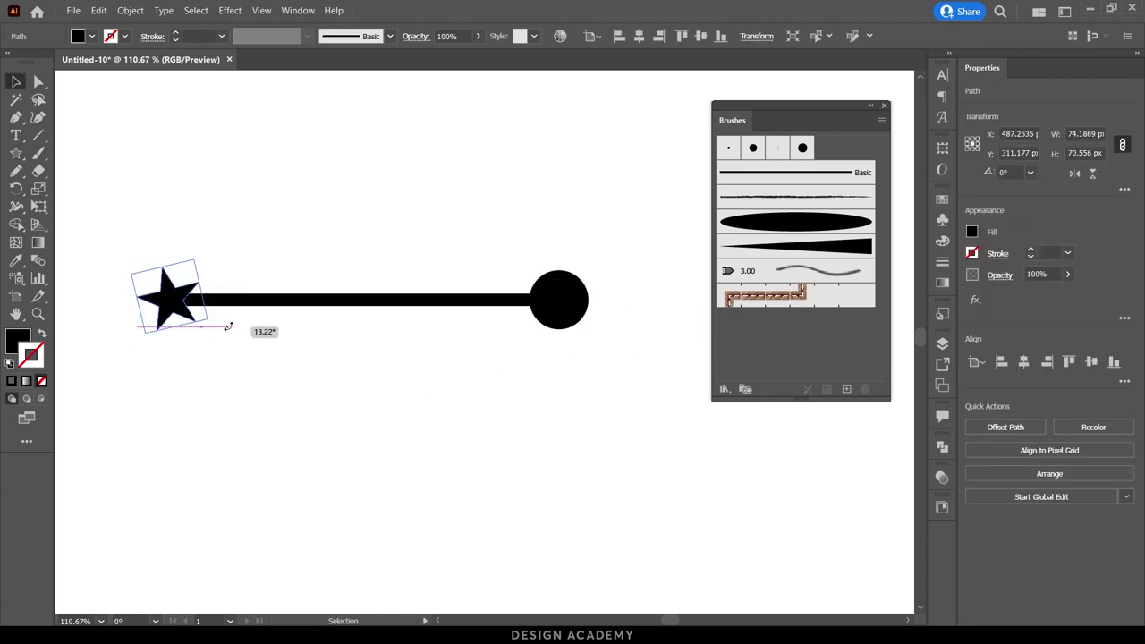
pyautogui.moveTo(546, 397); pyautogui.dragTo(92, 239)
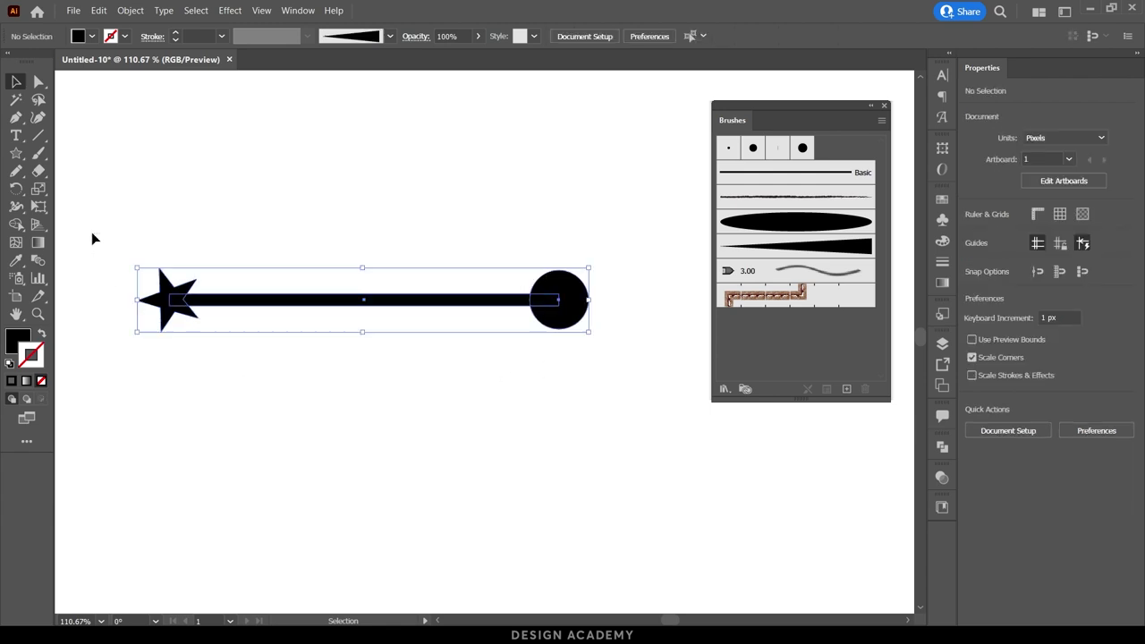
# Save the star-bar-circle artwork as Art Brush 3 with default options
pyautogui.click(847, 390)
pyautogui.click(665, 285)
pyautogui.click(668, 352)
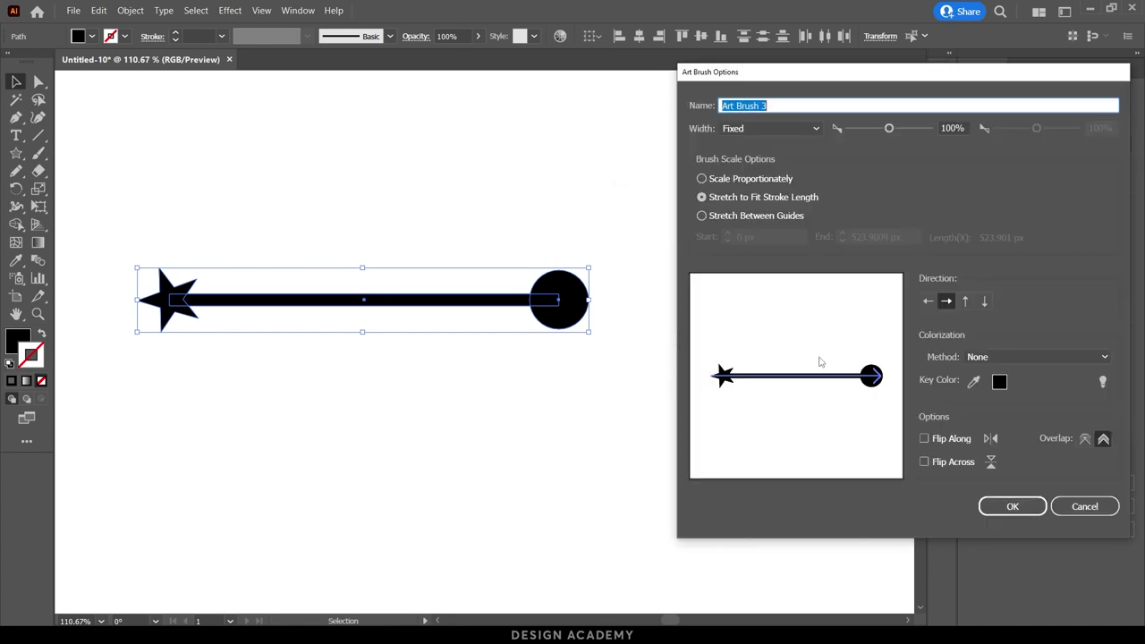
pyautogui.click(1013, 506)
pyautogui.click(353, 284)
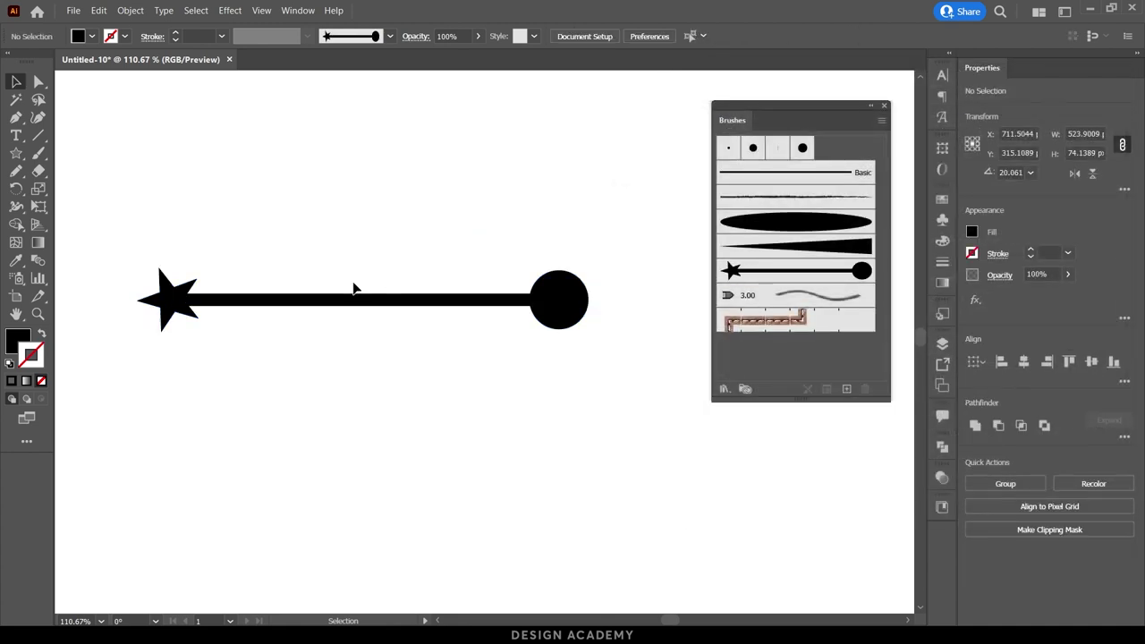
# Paint with Art Brush 3, clear the artboard, and paint one wavy star-to-circle stroke
pyautogui.click(38, 153)
pyautogui.click(831, 279)
pyautogui.moveTo(199, 454); pyautogui.dragTo(692, 445)
pyautogui.hotkey('ctrl', 'a')
pyautogui.press('Delete')
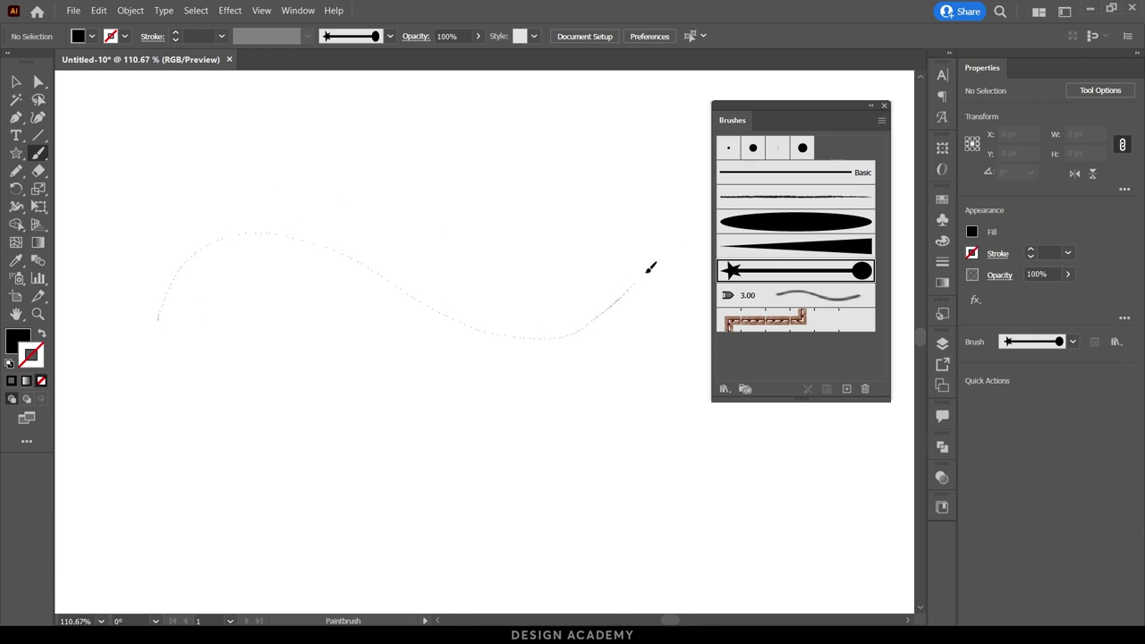
pyautogui.moveTo(164, 320); pyautogui.dragTo(651, 266)
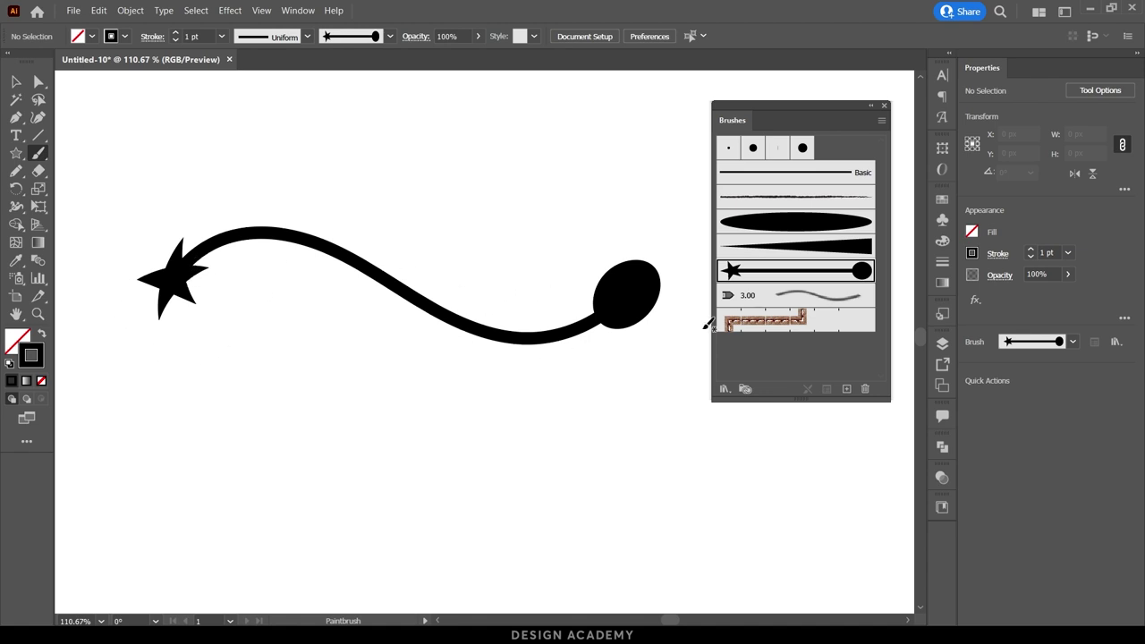
# Set Art Brush 3 to Stretch Between Guides at 77.0443–451.3887 px and apply to strokes
pyautogui.doubleClick(757, 272)
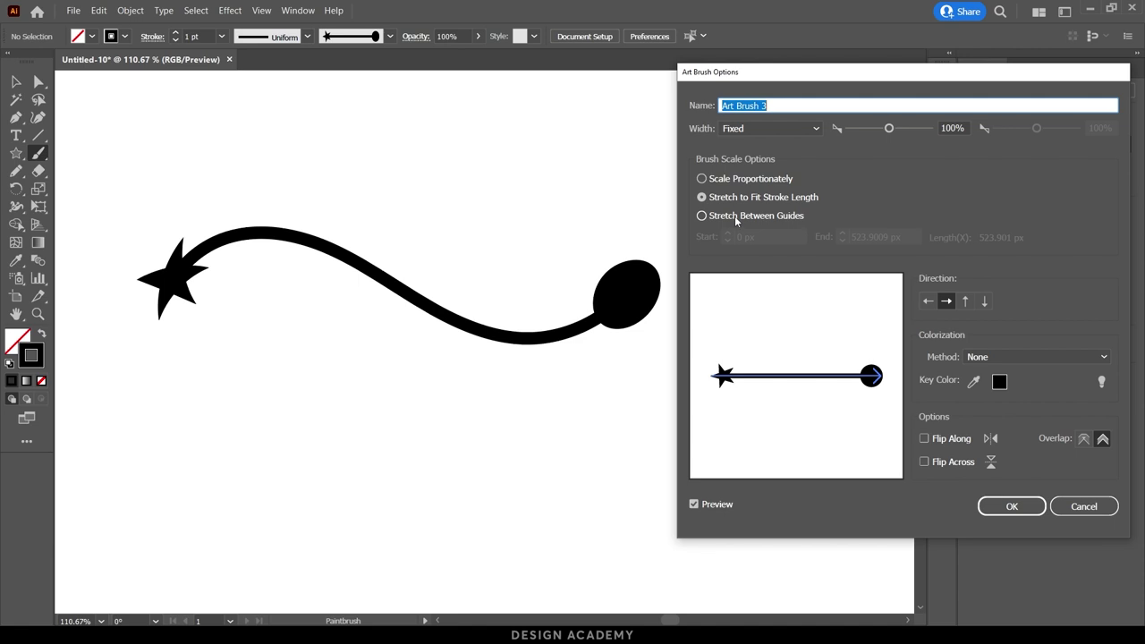
pyautogui.click(735, 216)
pyautogui.moveTo(713, 293); pyautogui.dragTo(738, 300)
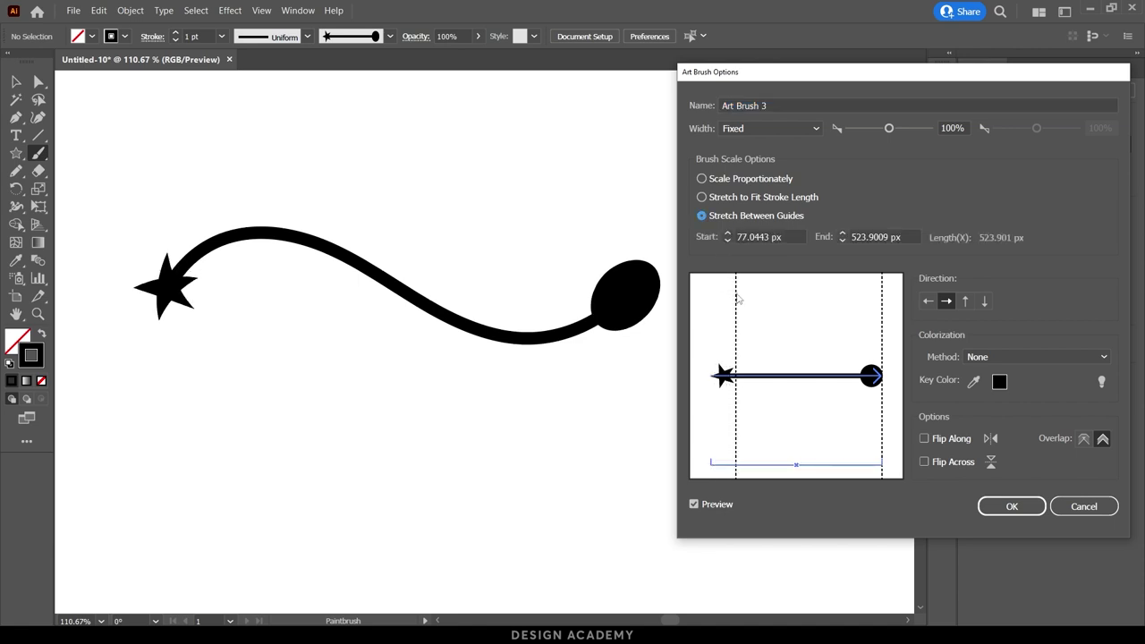
pyautogui.moveTo(882, 323); pyautogui.dragTo(860, 325)
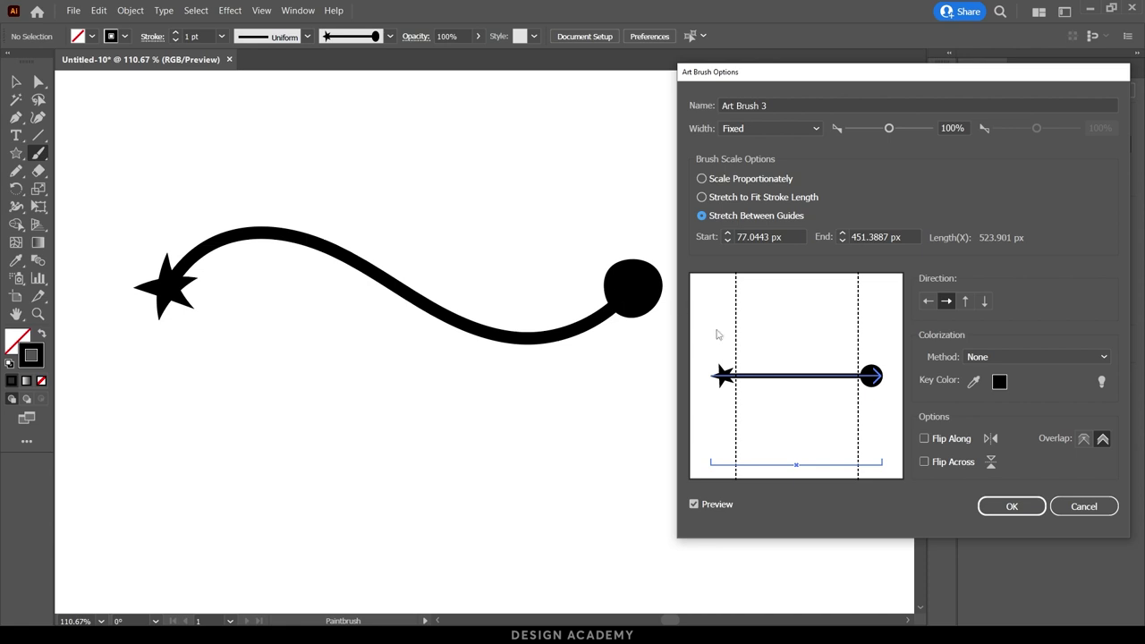
pyautogui.click(1006, 506)
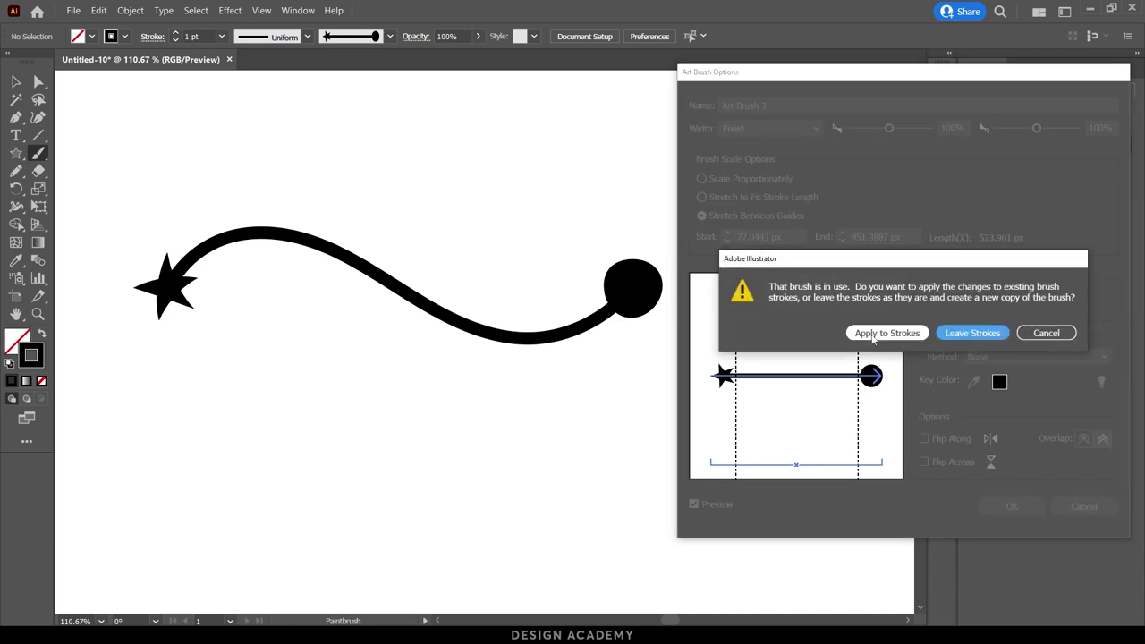
pyautogui.click(861, 336)
# Paint four more star-to-circle brush strokes, straight and looping, across the artboard
pyautogui.moveTo(175, 388); pyautogui.dragTo(568, 379)
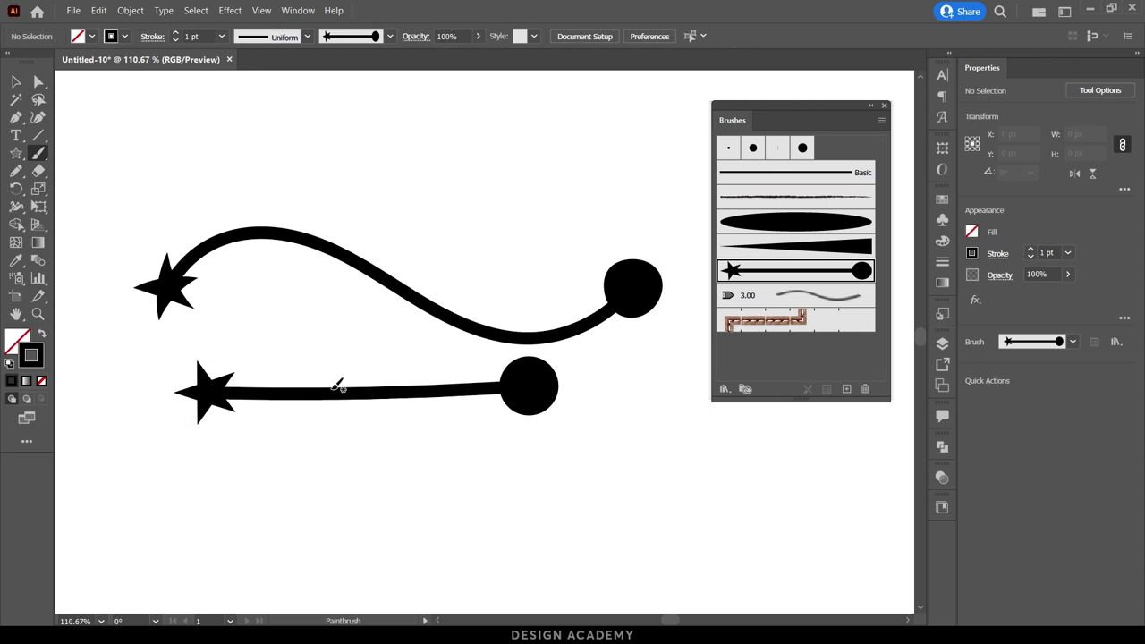
pyautogui.moveTo(102, 490); pyautogui.dragTo(857, 495)
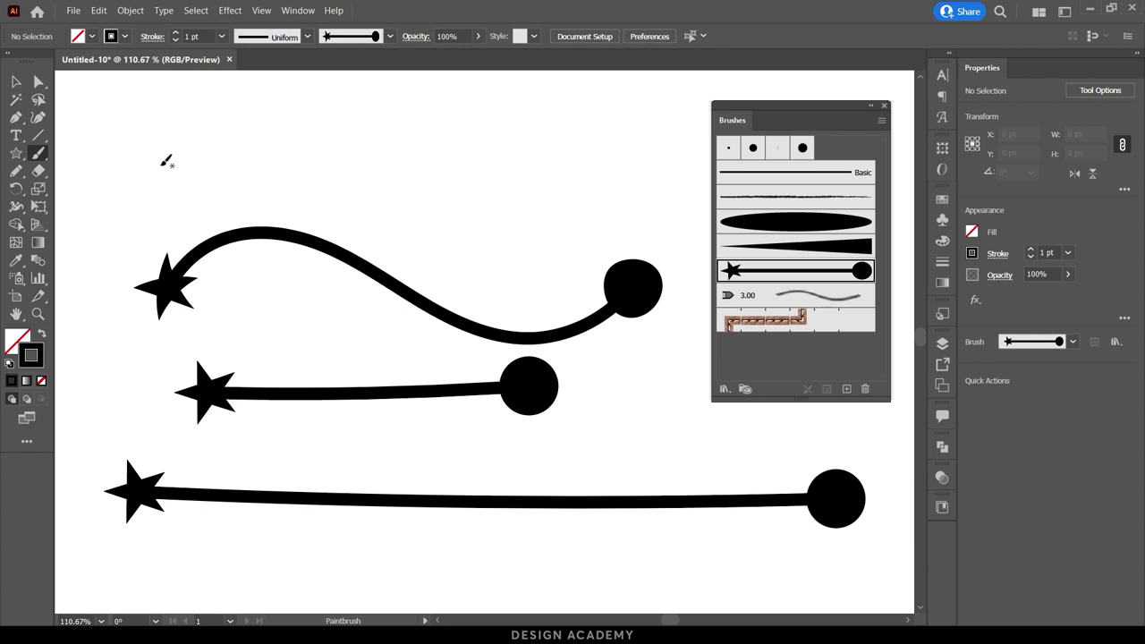
pyautogui.moveTo(157, 185); pyautogui.dragTo(636, 165)
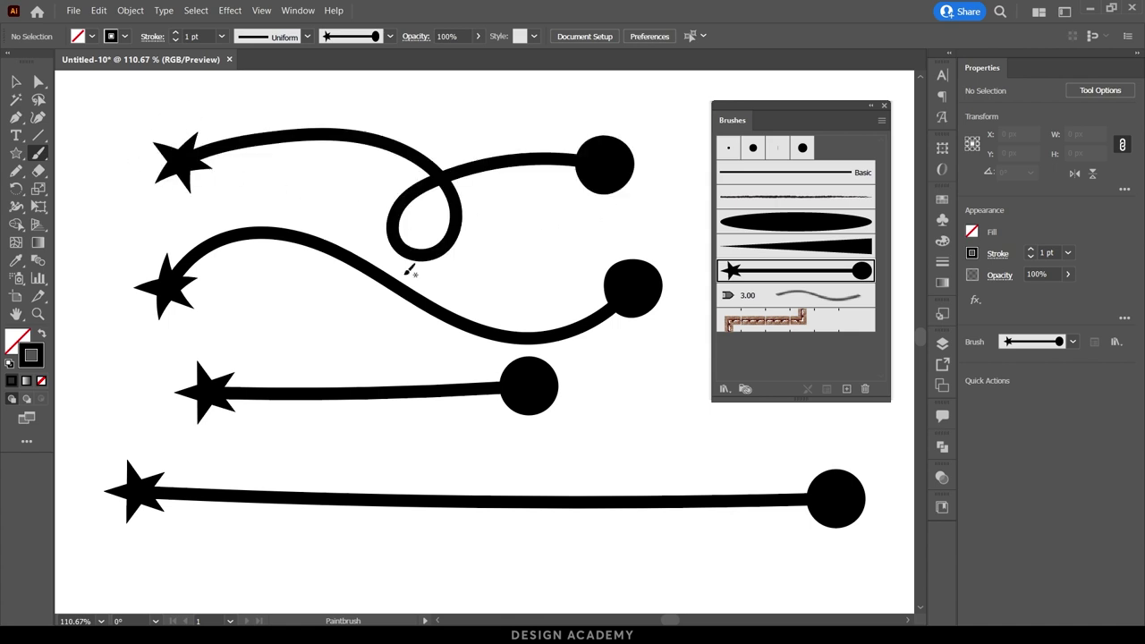
pyautogui.moveTo(240, 457); pyautogui.dragTo(716, 454)
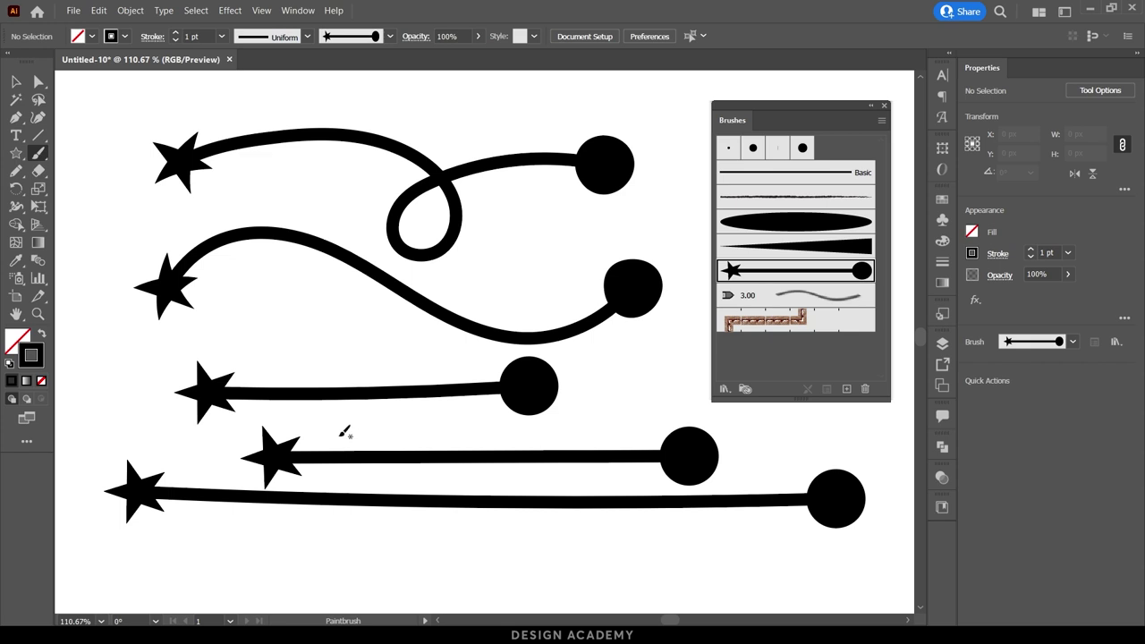
# Clear all artwork, then draw a circle and an overlapping copy to its right
pyautogui.hotkey('ctrl', 'a')
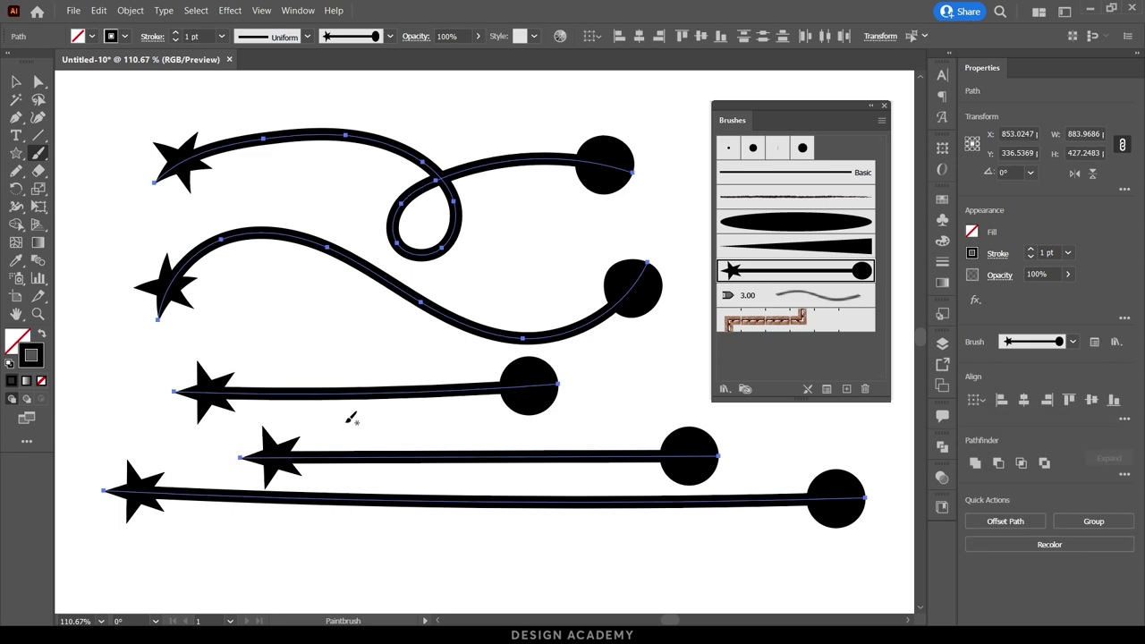
pyautogui.press('Delete')
pyautogui.press('l')
pyautogui.moveTo(284, 194); pyautogui.dragTo(406, 315)
pyautogui.press('v')
pyautogui.moveTo(295, 236); pyautogui.dragTo(369, 234)
# Intersect the two circles into a lens shape filled hot pink fe0075
pyautogui.moveTo(537, 354); pyautogui.dragTo(255, 198)
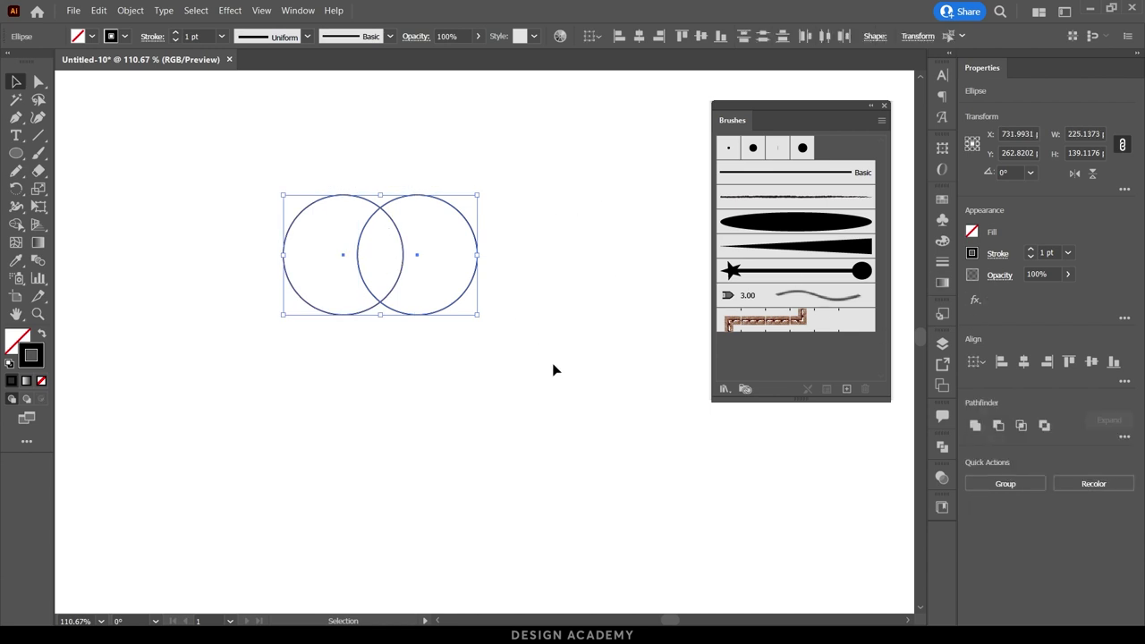
pyautogui.click(1022, 426)
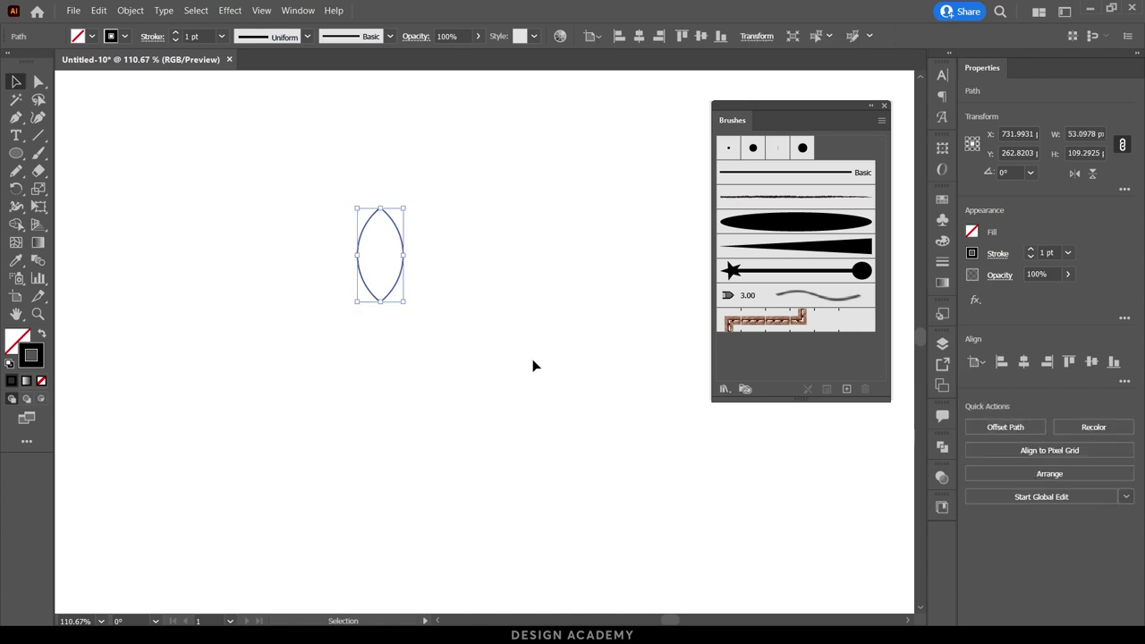
pyautogui.click(42, 334)
pyautogui.click(436, 281)
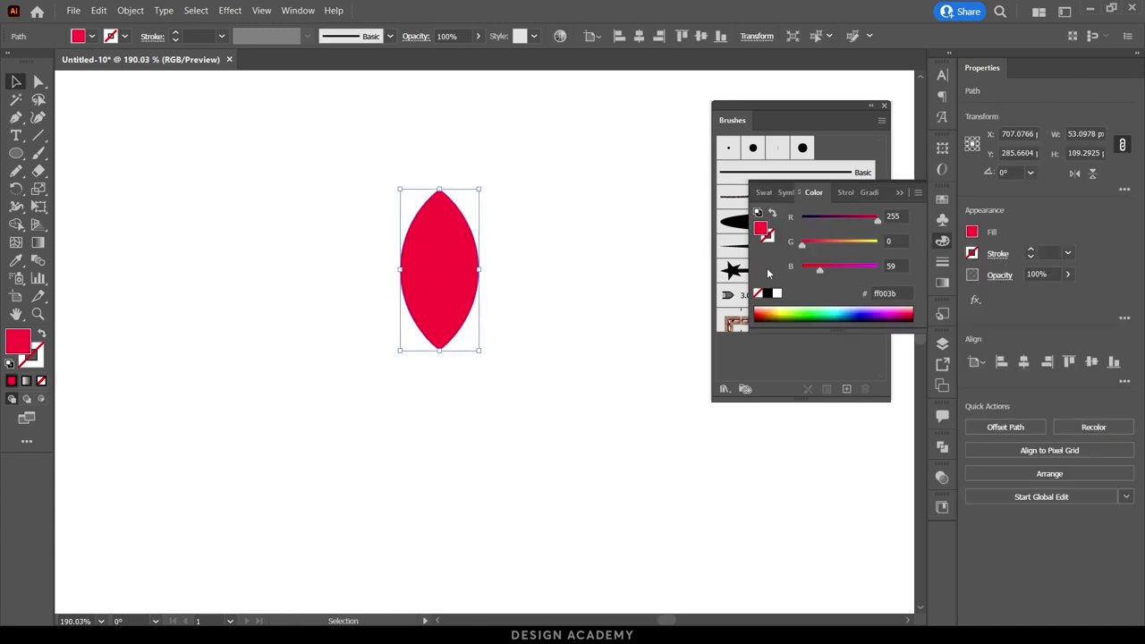
pyautogui.moveTo(823, 269); pyautogui.dragTo(840, 268)
pyautogui.moveTo(873, 223); pyautogui.dragTo(876, 219)
# Paste a copy of the lens in front and shrink it toward the bottom tip
pyautogui.click(566, 210)
pyautogui.click(440, 273)
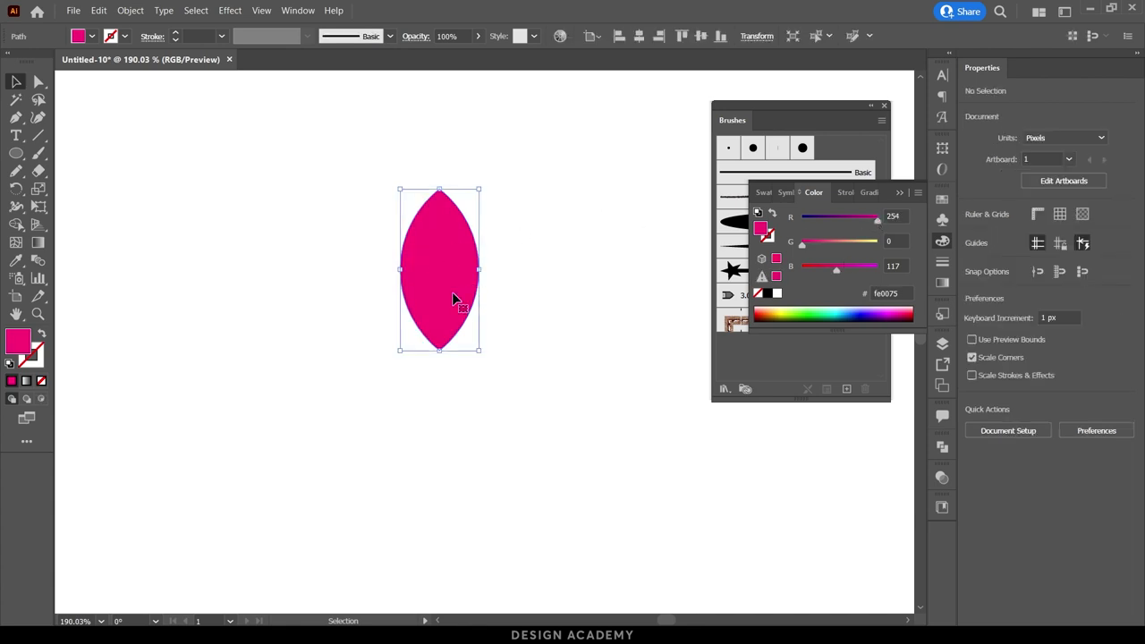
pyautogui.click(99, 11)
pyautogui.click(98, 11)
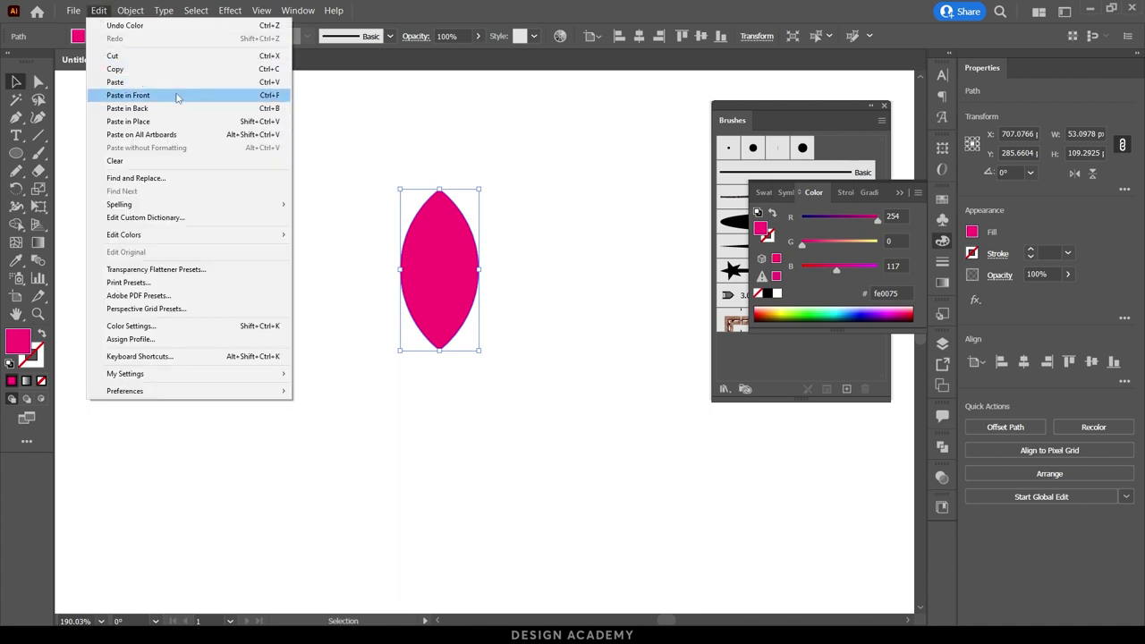
pyautogui.click(176, 95)
pyautogui.moveTo(443, 188)
pyautogui.mouseDown()
pyautogui.moveTo(452, 297)
pyautogui.moveTo(451, 288)
pyautogui.mouseUp()
# Fill the smaller lens light pink feccff and select both lenses
pyautogui.moveTo(860, 243)
pyautogui.mouseDown()
pyautogui.moveTo(802, 242)
pyautogui.moveTo(887, 267)
pyautogui.moveTo(851, 244)
pyautogui.moveTo(862, 244)
pyautogui.mouseUp()
pyautogui.click(607, 387)
pyautogui.moveTo(604, 381); pyautogui.dragTo(311, 233)
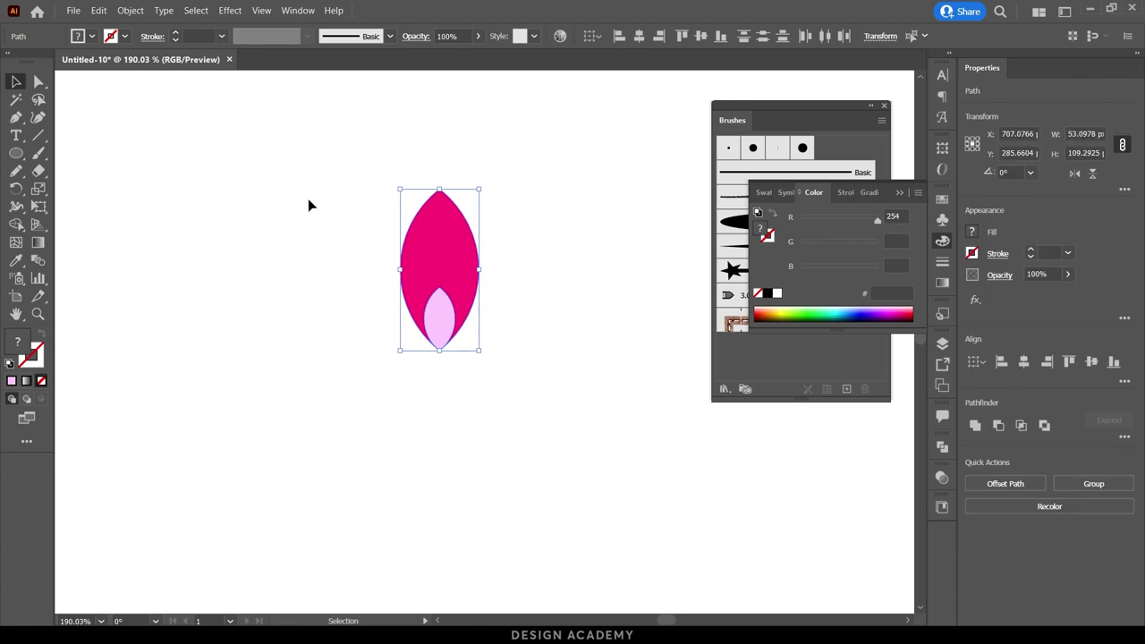
# Blend the outer and inner lenses through their top anchor points
pyautogui.click(38, 261)
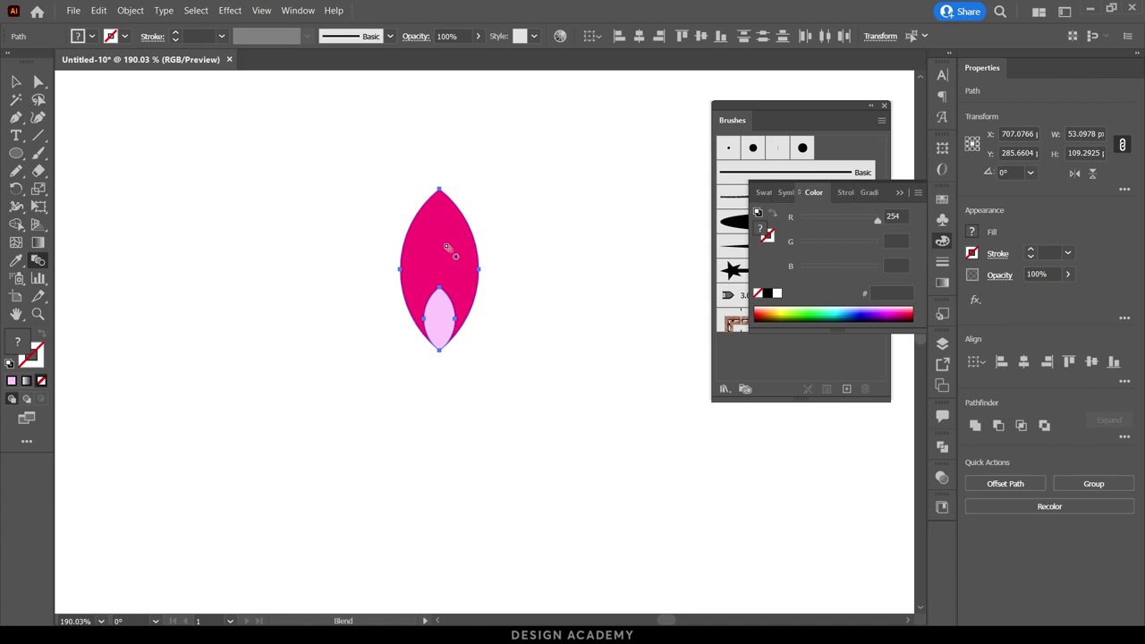
pyautogui.click(439, 189)
pyautogui.click(440, 287)
pyautogui.press('v')
pyautogui.click(567, 482)
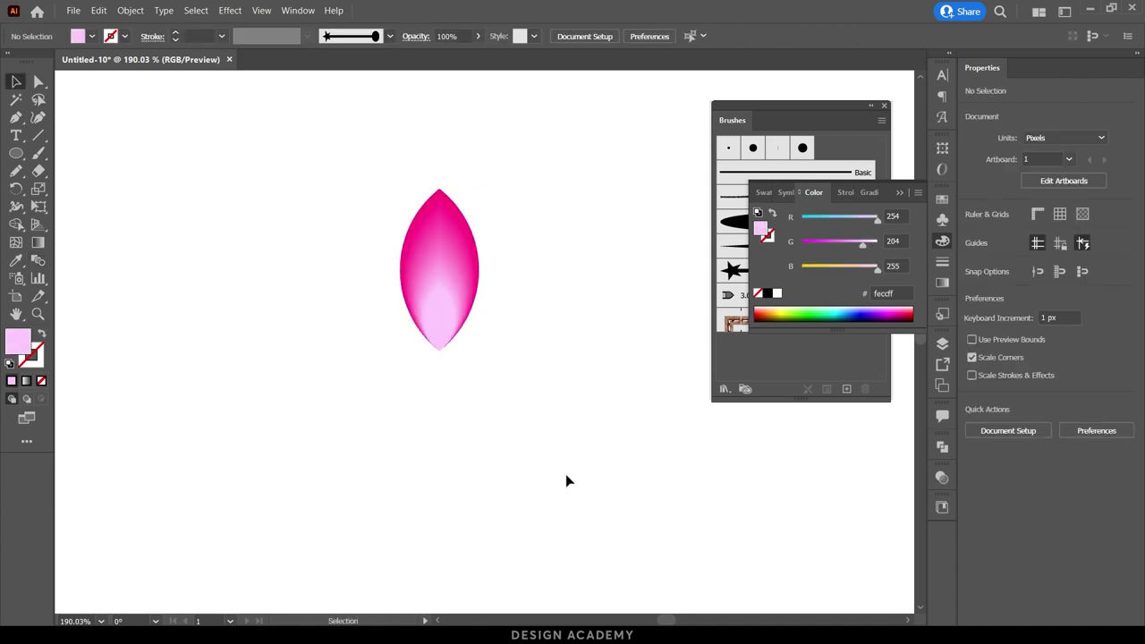
pyautogui.moveTo(461, 374)
pyautogui.mouseDown()
pyautogui.moveTo(728, 409)
pyautogui.moveTo(443, 386)
pyautogui.mouseUp()
pyautogui.moveTo(511, 324); pyautogui.dragTo(513, 420)
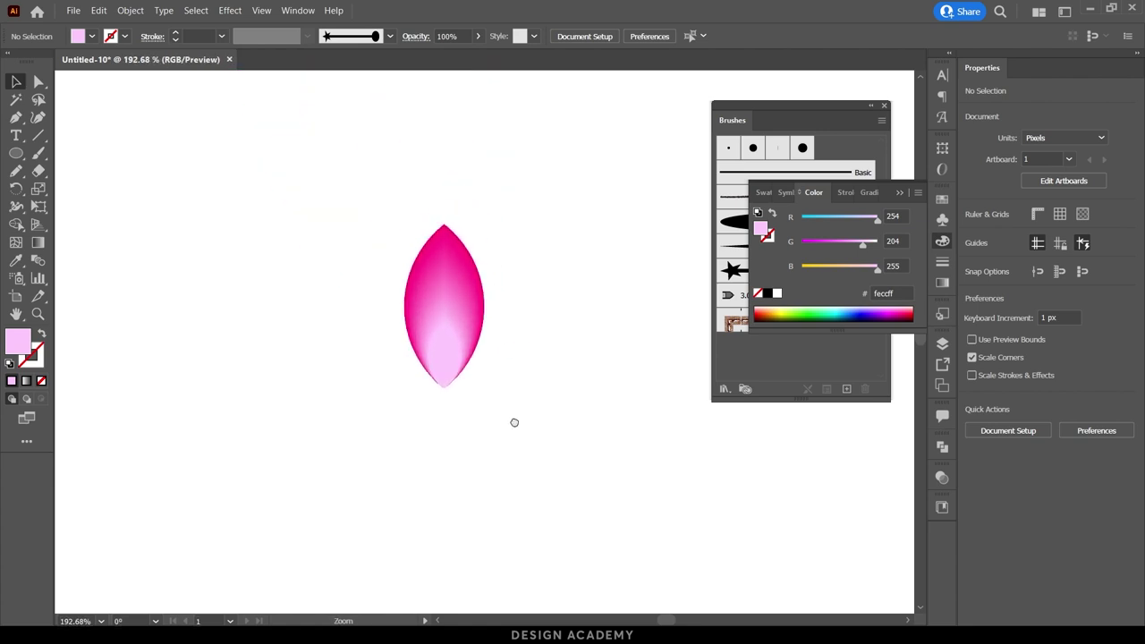
# Expand the blended petal into shapes with Object > Expand
pyautogui.moveTo(583, 406); pyautogui.dragTo(258, 176)
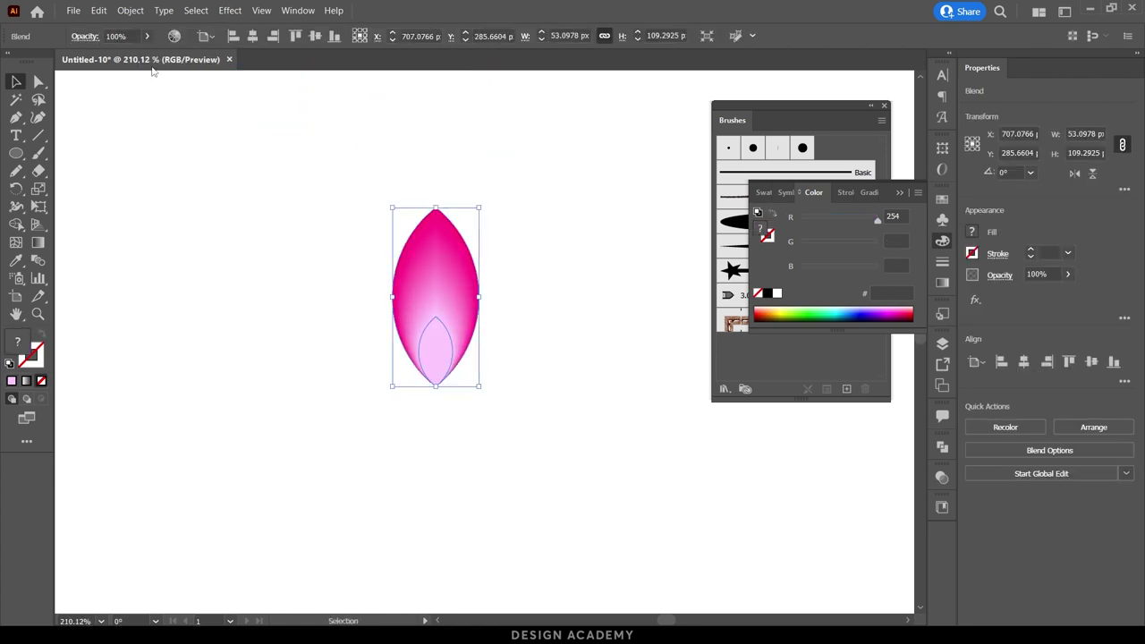
pyautogui.click(126, 9)
pyautogui.click(179, 152)
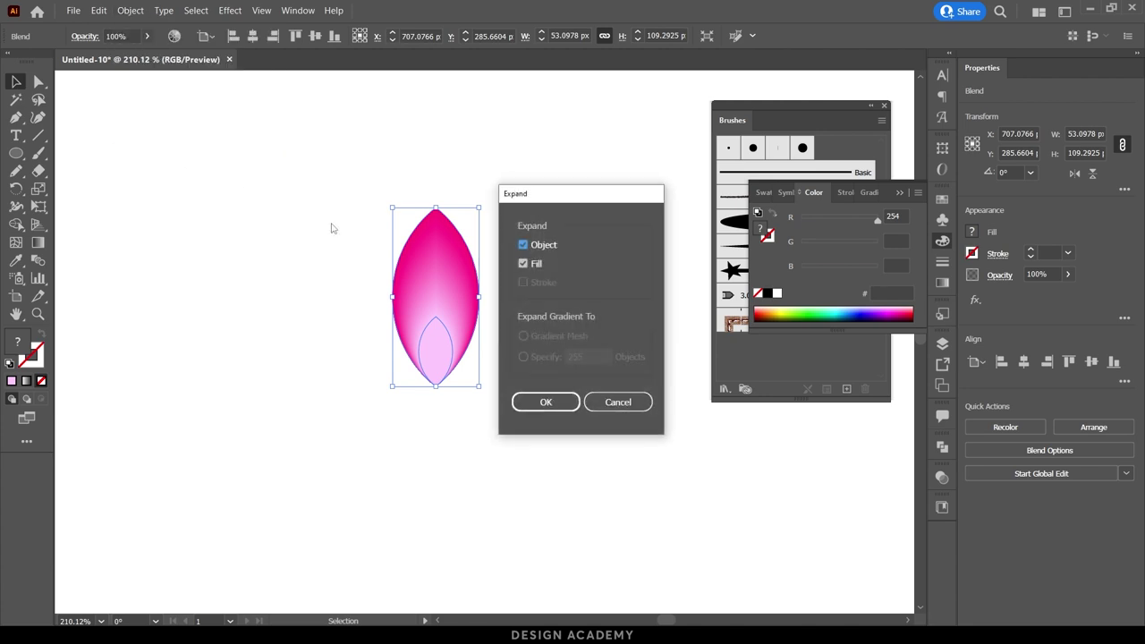
pyautogui.click(545, 403)
pyautogui.click(541, 411)
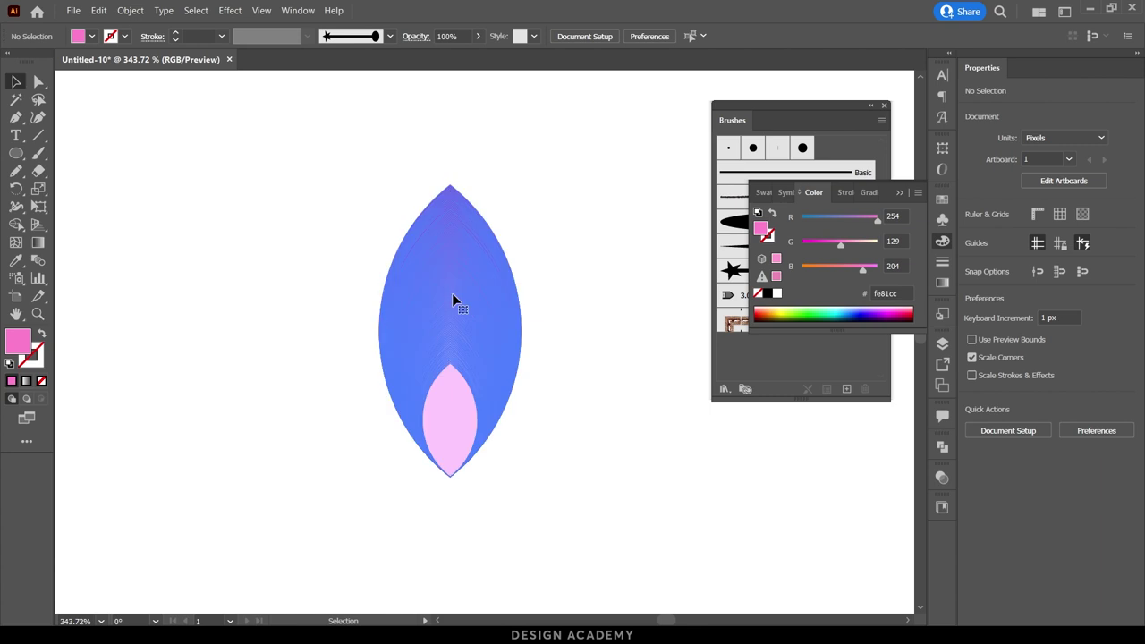
pyautogui.click(452, 293)
pyautogui.doubleClick(450, 294)
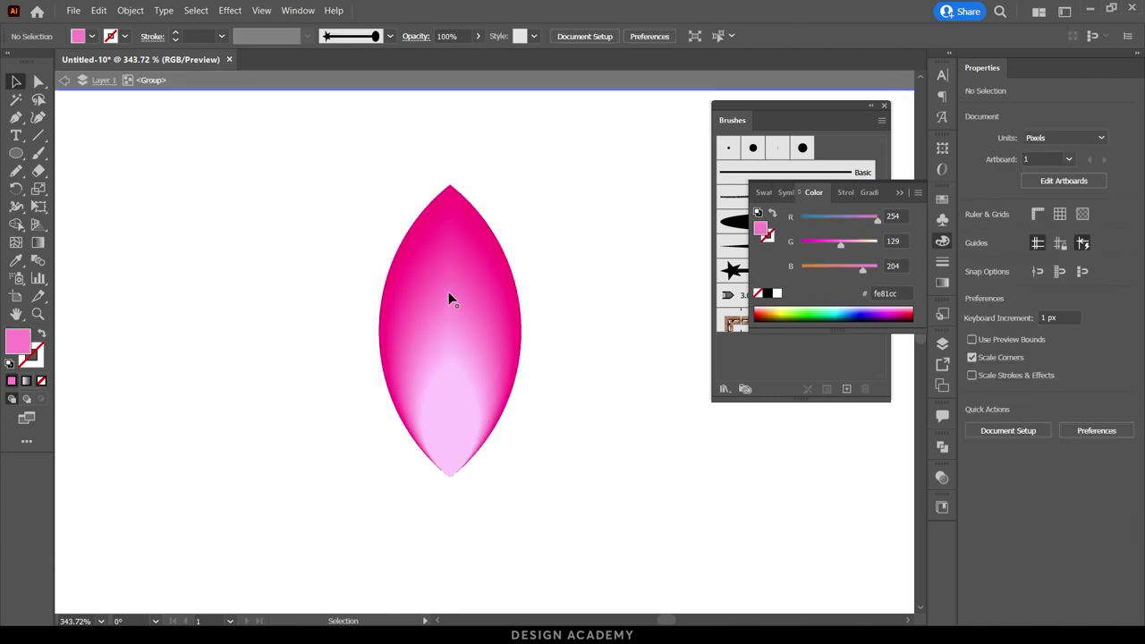
pyautogui.moveTo(483, 349); pyautogui.dragTo(512, 366)
pyautogui.hscroll(-3, 513, 366)
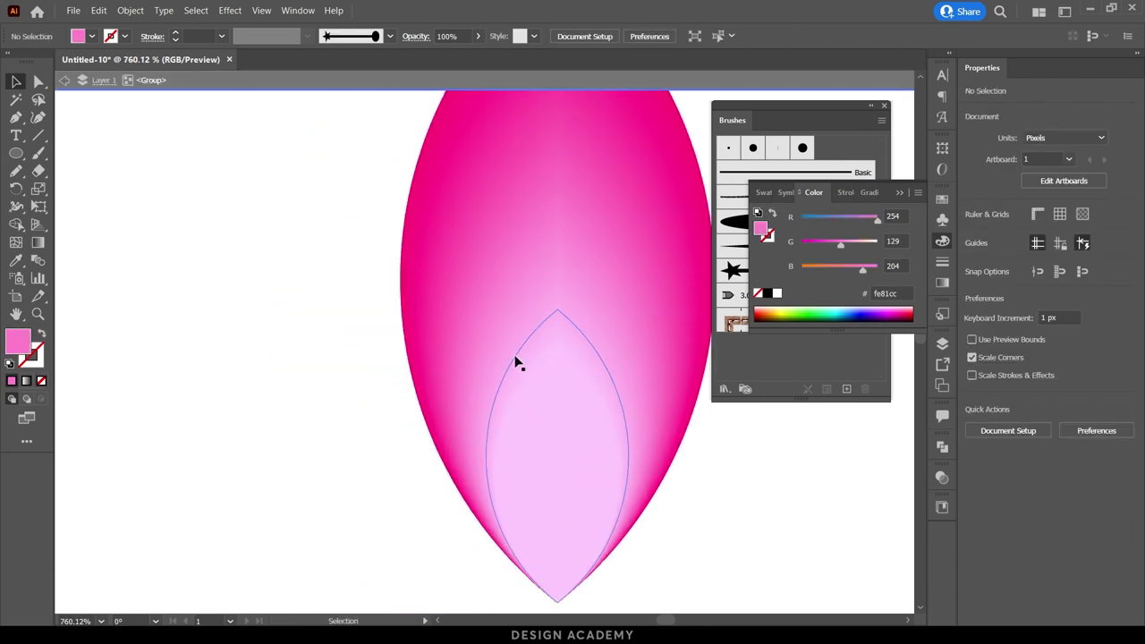
pyautogui.moveTo(545, 447); pyautogui.dragTo(318, 438)
pyautogui.moveTo(391, 435)
pyautogui.mouseDown()
pyautogui.moveTo(452, 383)
pyautogui.moveTo(438, 343)
pyautogui.moveTo(460, 276)
pyautogui.moveTo(513, 230)
pyautogui.mouseUp()
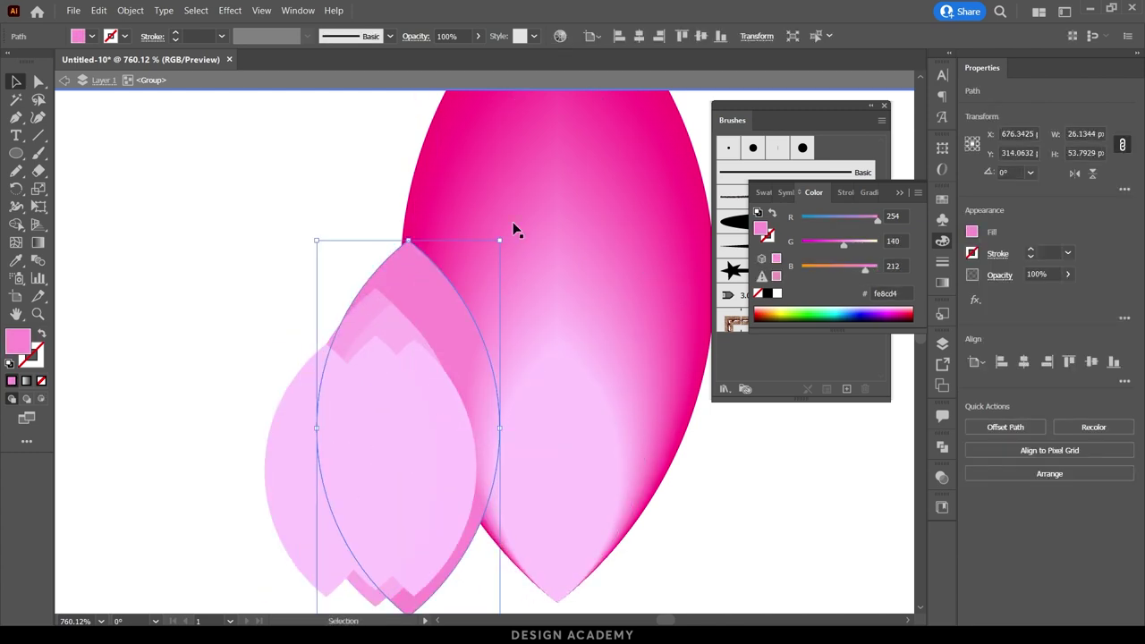
pyautogui.moveTo(473, 185); pyautogui.dragTo(287, 179)
pyautogui.hotkey('ctrl', 'z')
pyautogui.hotkey('ctrl', 'z')
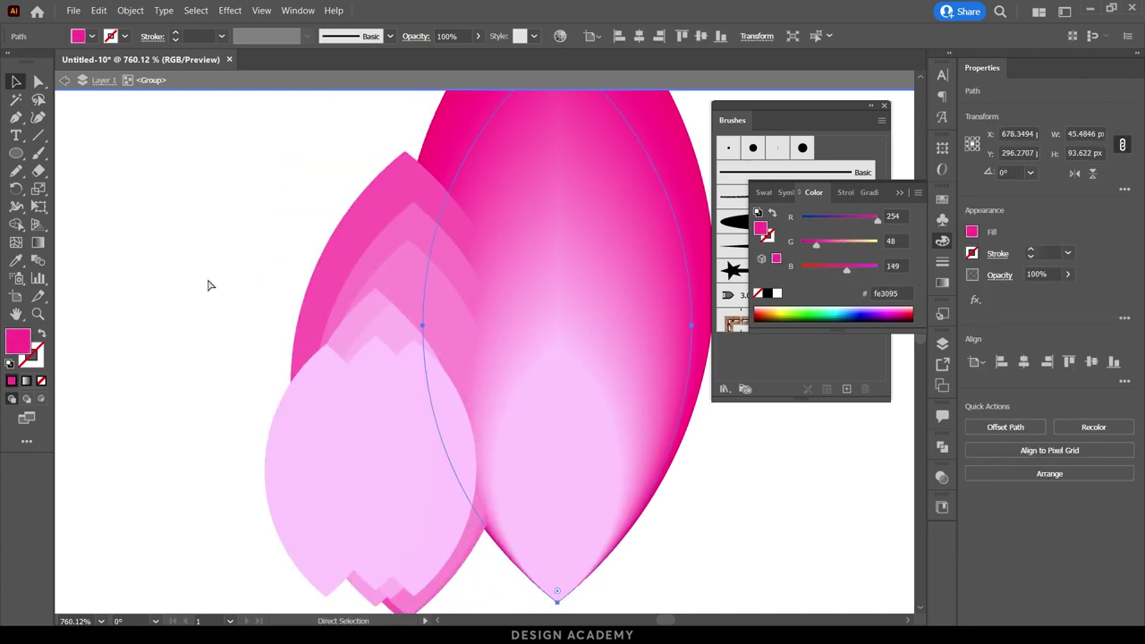
pyautogui.hotkey('ctrl', 'z')
pyautogui.hotkey('ctrl', 'z')
pyautogui.hotkey('ctrl', 'z')
pyautogui.hotkey('ctrl', 'z')
pyautogui.hotkey('ctrl', 'z')
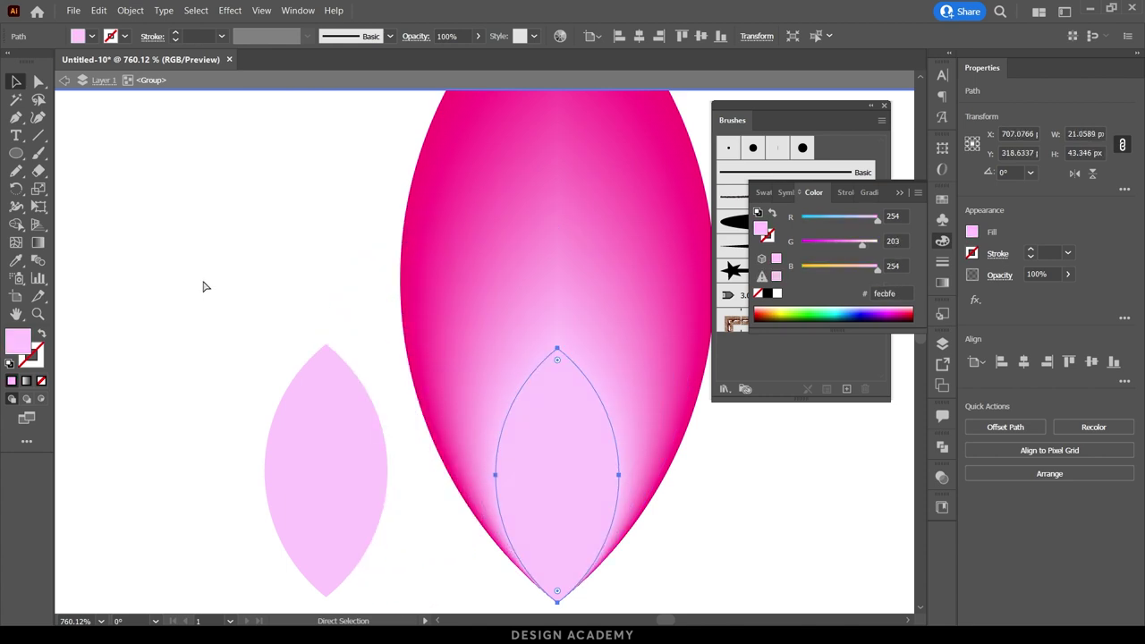
pyautogui.hotkey('ctrl', 'z')
pyautogui.hotkey('ctrl', 'z')
pyautogui.press('Escape')
pyautogui.scroll(-3, 170, 296)
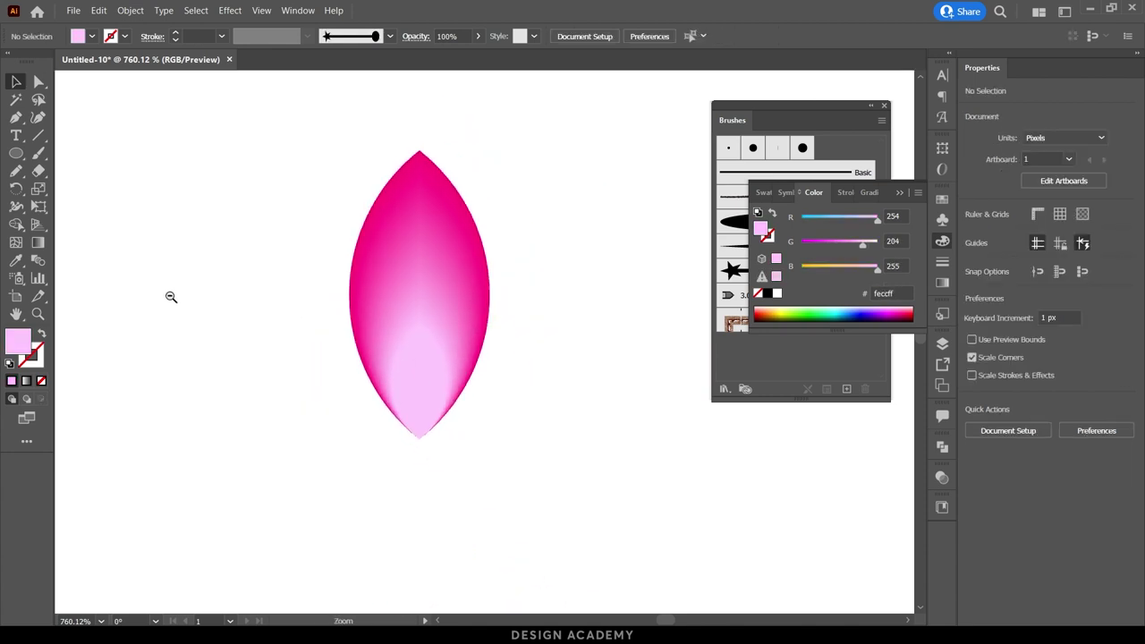
pyautogui.scroll(1, 547, 343)
pyautogui.scroll(1, 577, 382)
pyautogui.scroll(-1, 537, 380)
pyautogui.scroll(-1, 475, 396)
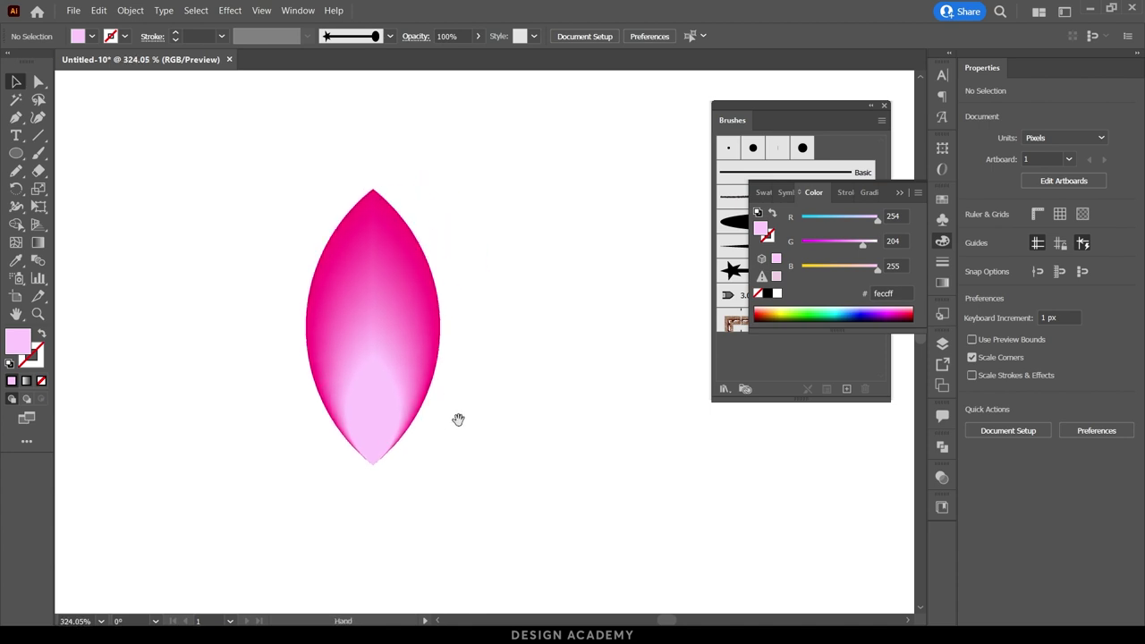
pyautogui.moveTo(506, 487); pyautogui.dragTo(198, 179)
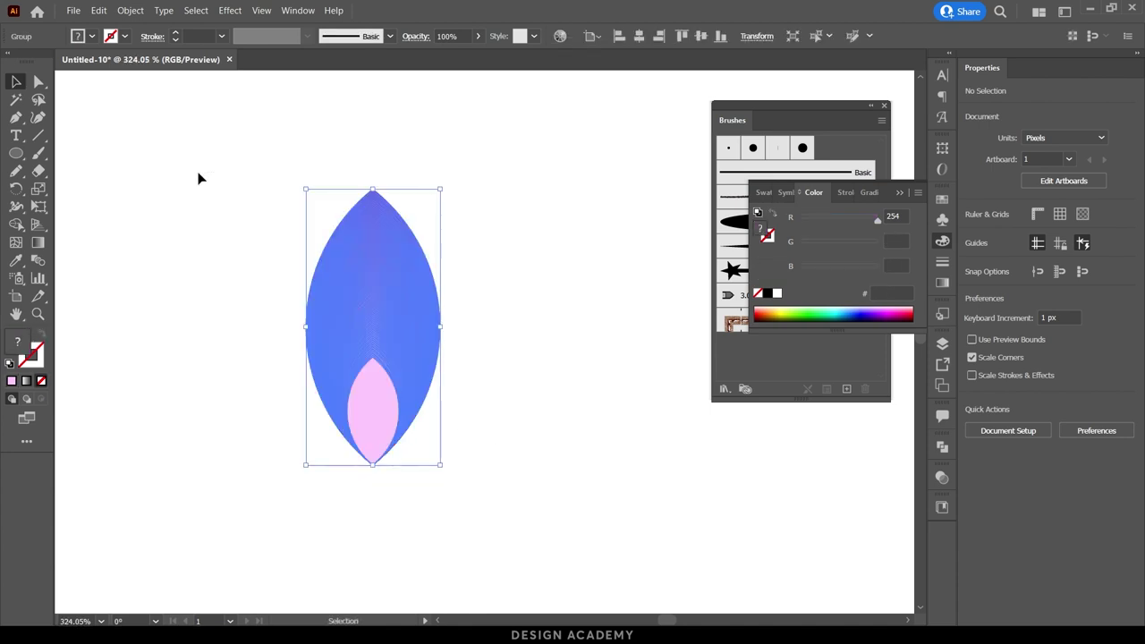
pyautogui.scroll(-2, 522, 312)
pyautogui.scroll(1, 455, 408)
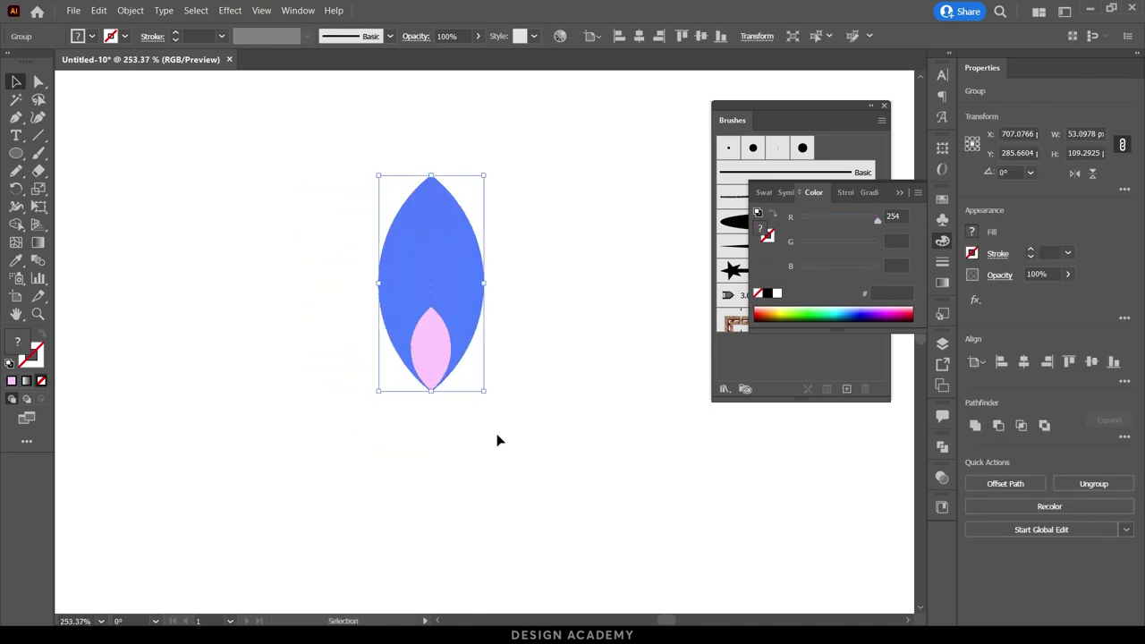
# Rotate petal copies 60° around the base point into a six-petal flower
pyautogui.press('r')
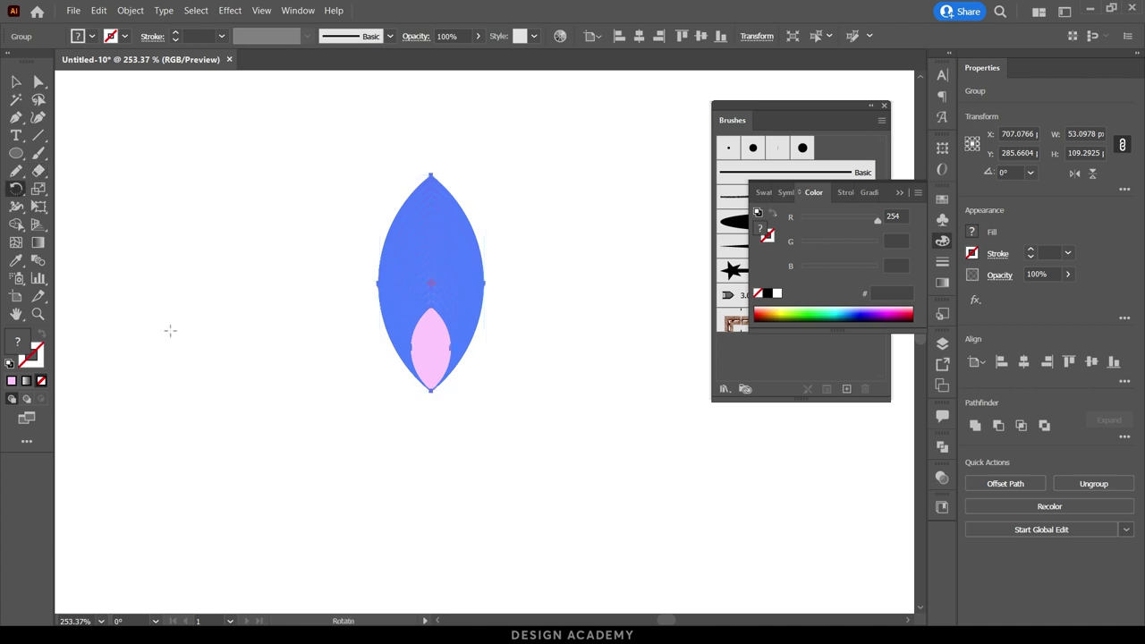
pyautogui.keyDown('alt'); pyautogui.click(431, 391); pyautogui.keyUp('alt')
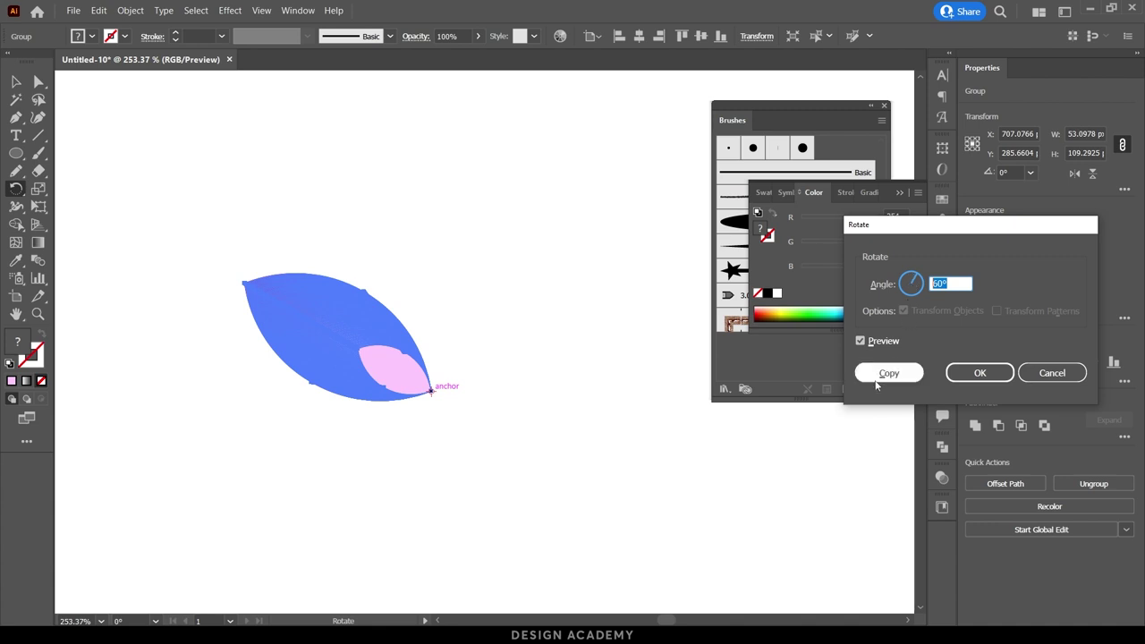
pyautogui.click(890, 375)
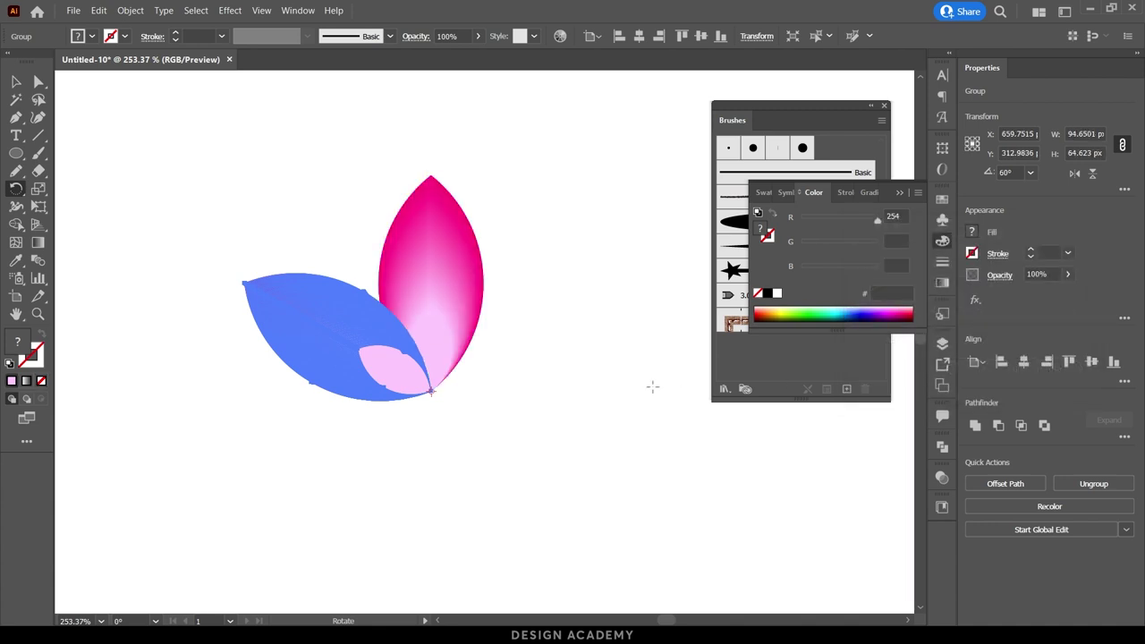
pyautogui.hotkey('ctrl', 'd')
pyautogui.hotkey('ctrl', 'd')
pyautogui.hotkey('ctrl', 'd')
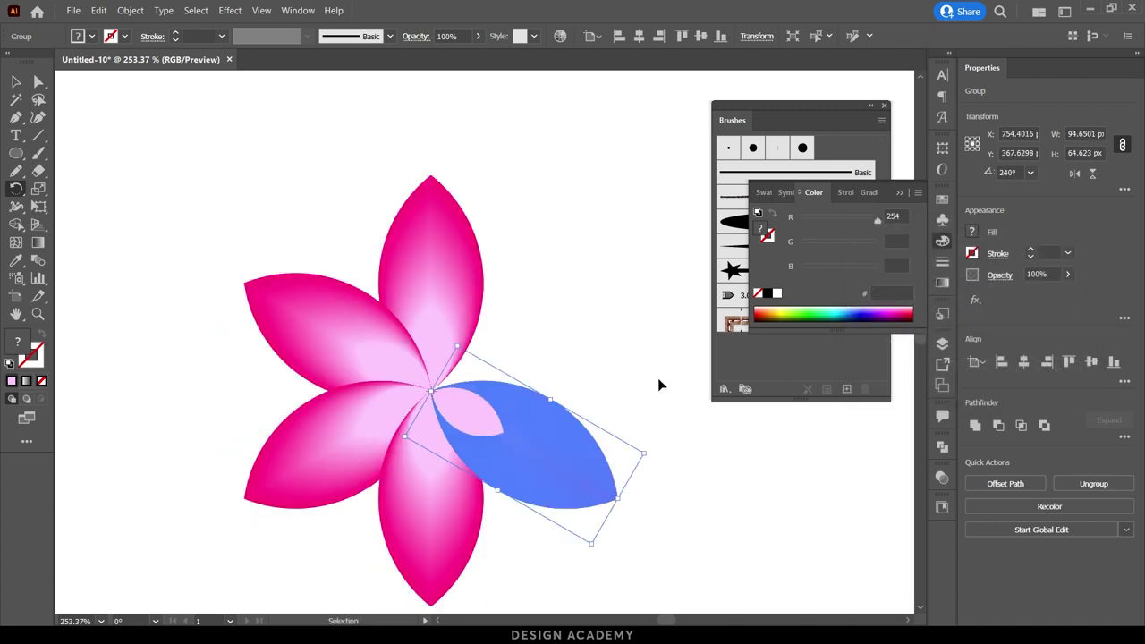
pyautogui.hotkey('ctrl', 'd')
pyautogui.keyDown('ctrl'); pyautogui.click(566, 262); pyautogui.keyUp('ctrl')
pyautogui.hotkey('ctrl', '0')
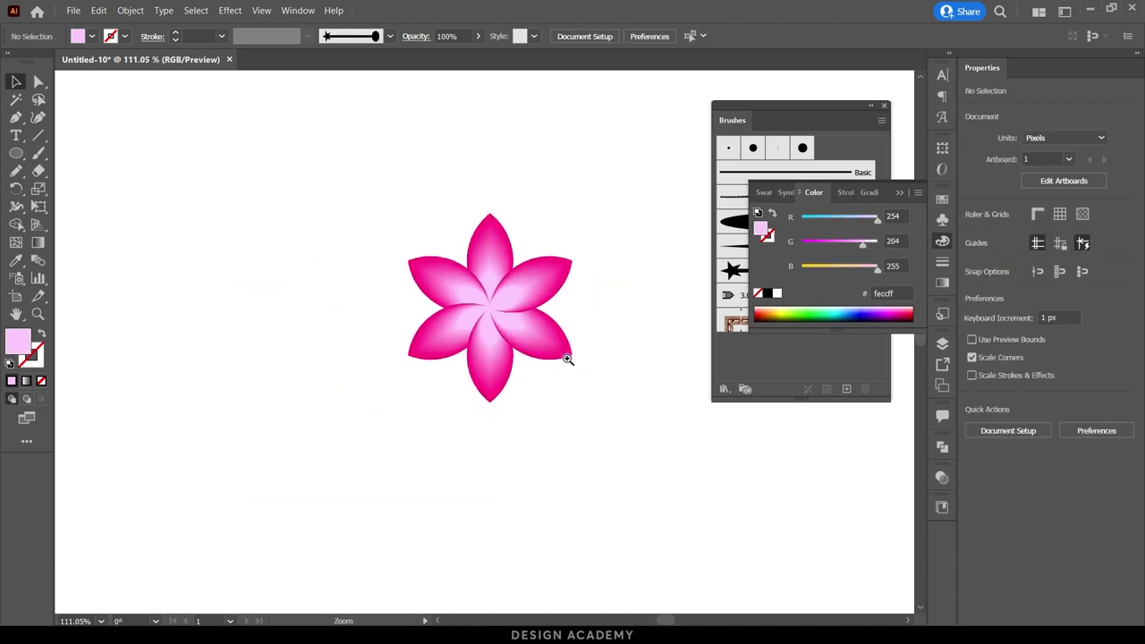
pyautogui.scroll(1, 569, 358)
# Draw a small circle at the flower centre filled green 006837
pyautogui.click(16, 152)
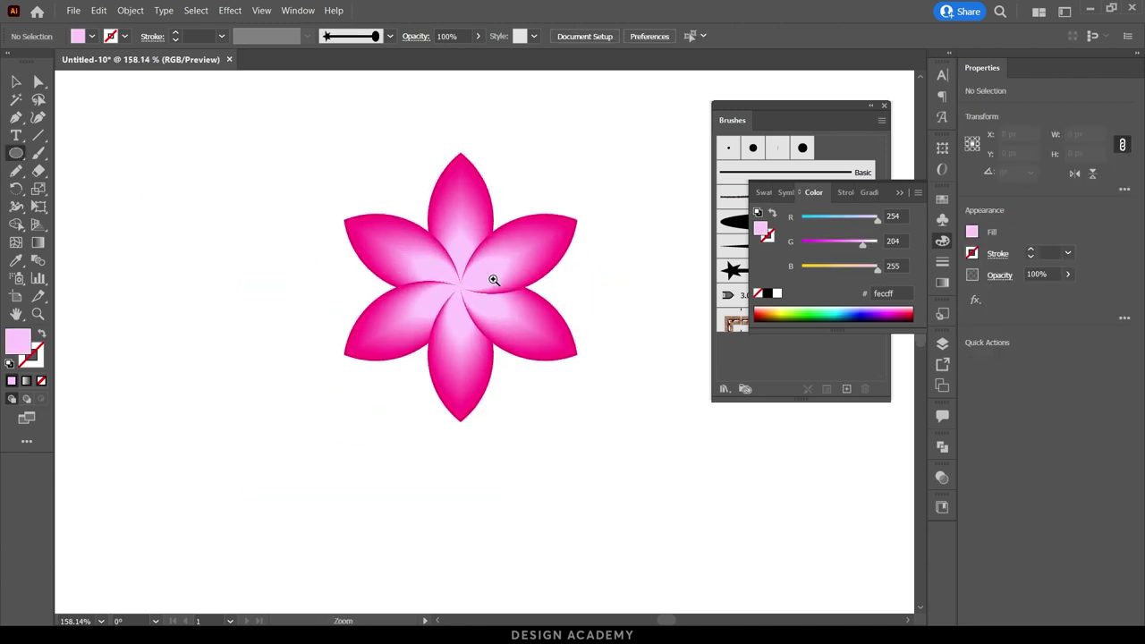
pyautogui.scroll(5, 488, 273)
pyautogui.moveTo(441, 310); pyautogui.dragTo(448, 316)
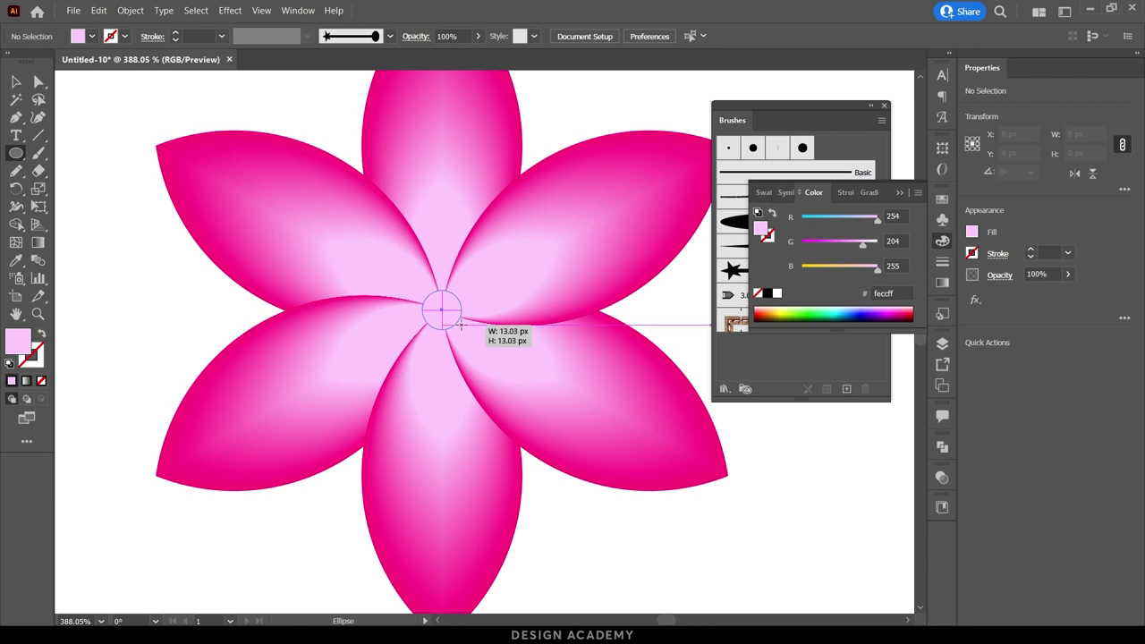
pyautogui.click(973, 233)
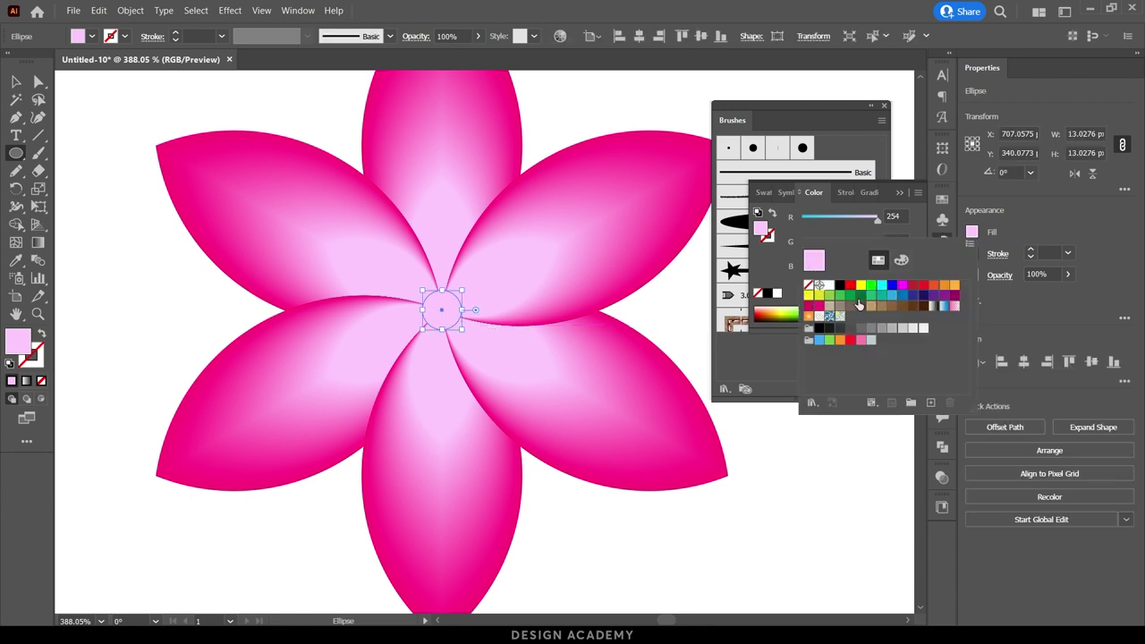
pyautogui.click(859, 300)
pyautogui.press('Escape')
pyautogui.press('v')
# Select the whole flower and turn it 45° and back upright
pyautogui.hotkey('ctrl', '0')
pyautogui.moveTo(310, 185)
pyautogui.mouseDown()
pyautogui.moveTo(639, 453)
pyautogui.moveTo(626, 414)
pyautogui.moveTo(690, 392)
pyautogui.mouseUp()
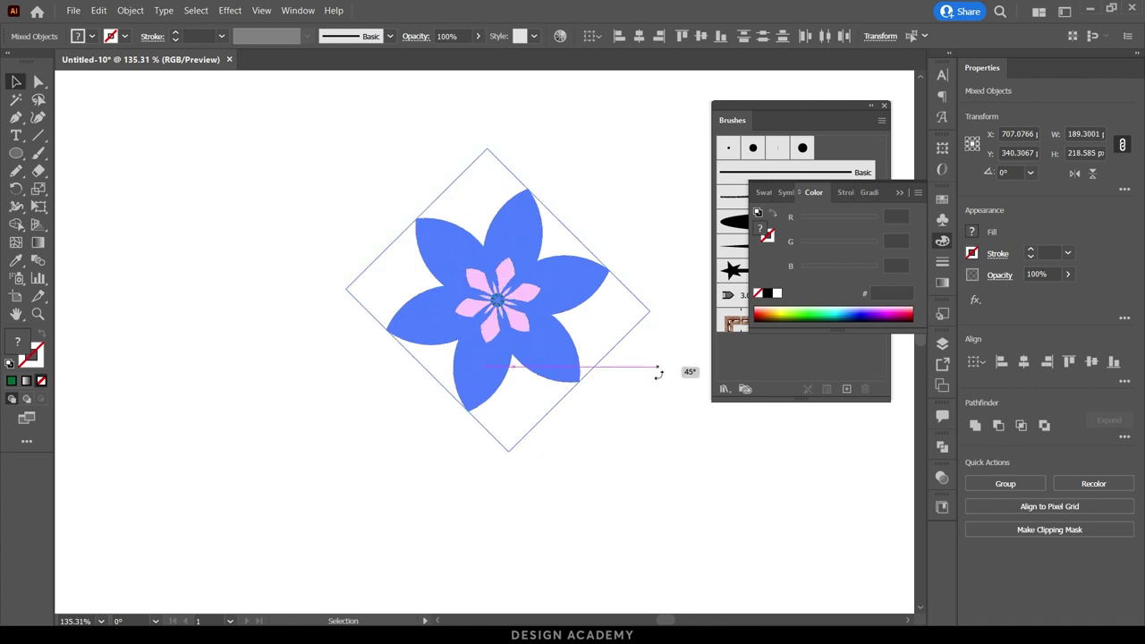
pyautogui.moveTo(690, 392); pyautogui.dragTo(616, 448)
pyautogui.click(563, 411)
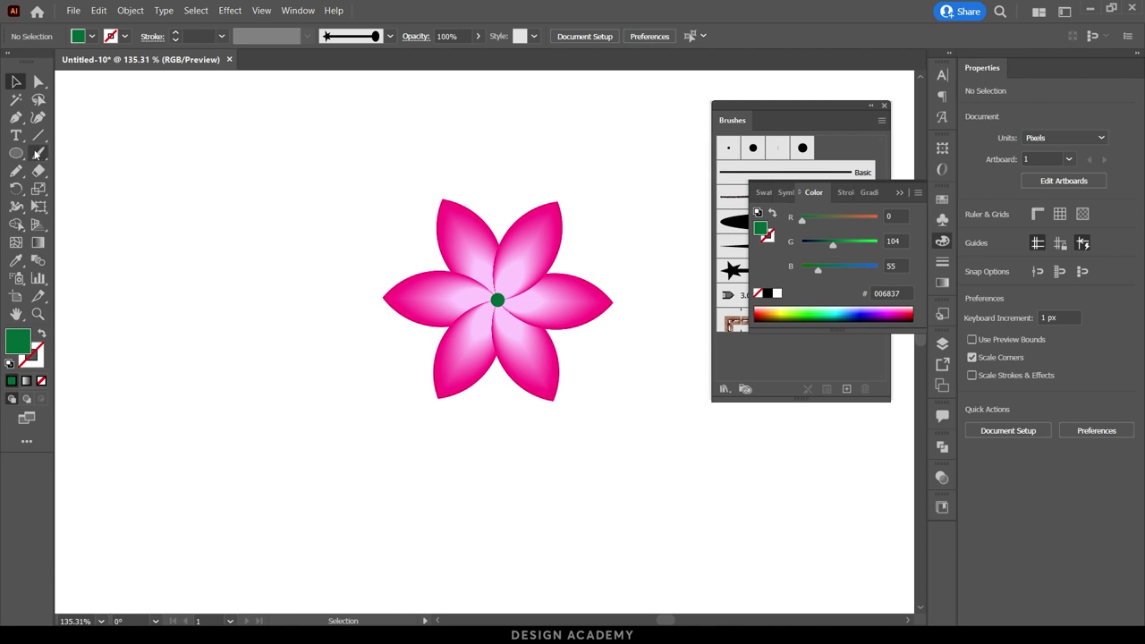
# Draw a thin rectangle stem running down from the flower centre
pyautogui.moveTo(16, 153); pyautogui.dragTo(89, 152)
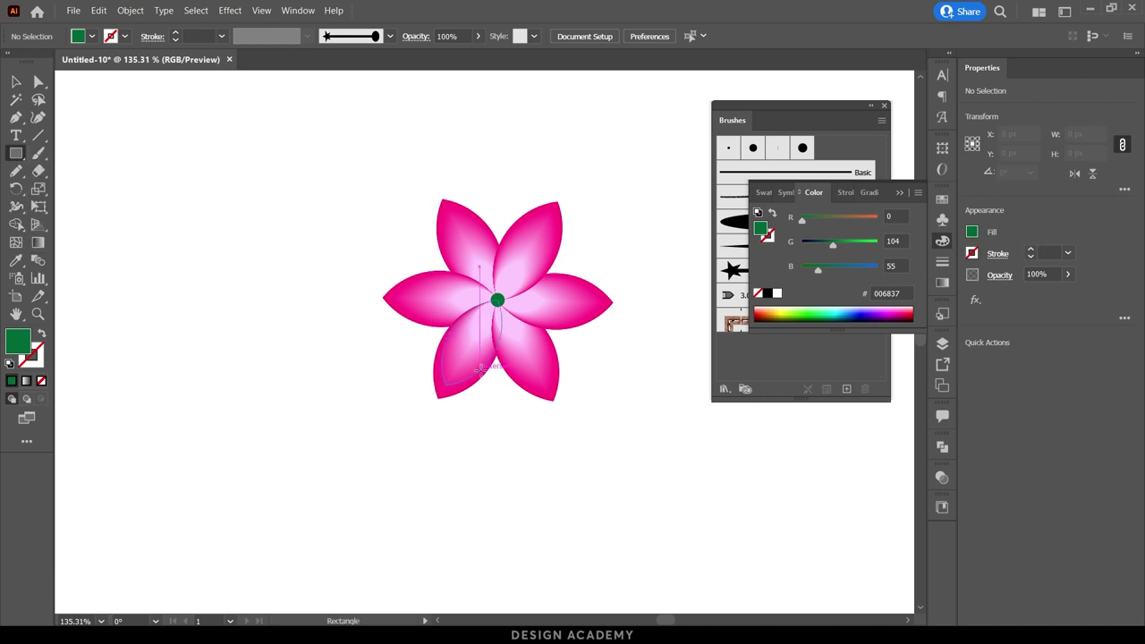
pyautogui.moveTo(496, 299); pyautogui.dragTo(499, 514)
pyautogui.press('v')
pyautogui.click(519, 501)
pyautogui.scroll(3, 537, 448)
pyautogui.scroll(1, 537, 411)
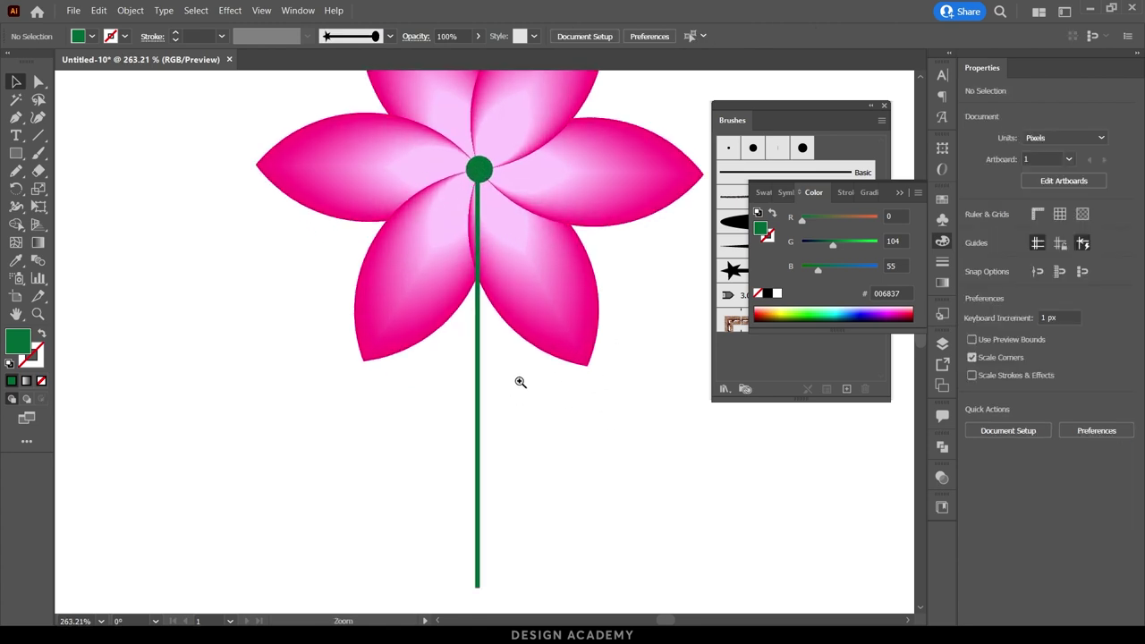
# Send the stem to the back behind the petals with Arrange > Send to Back
pyautogui.click(478, 359)
pyautogui.rightClick(479, 358)
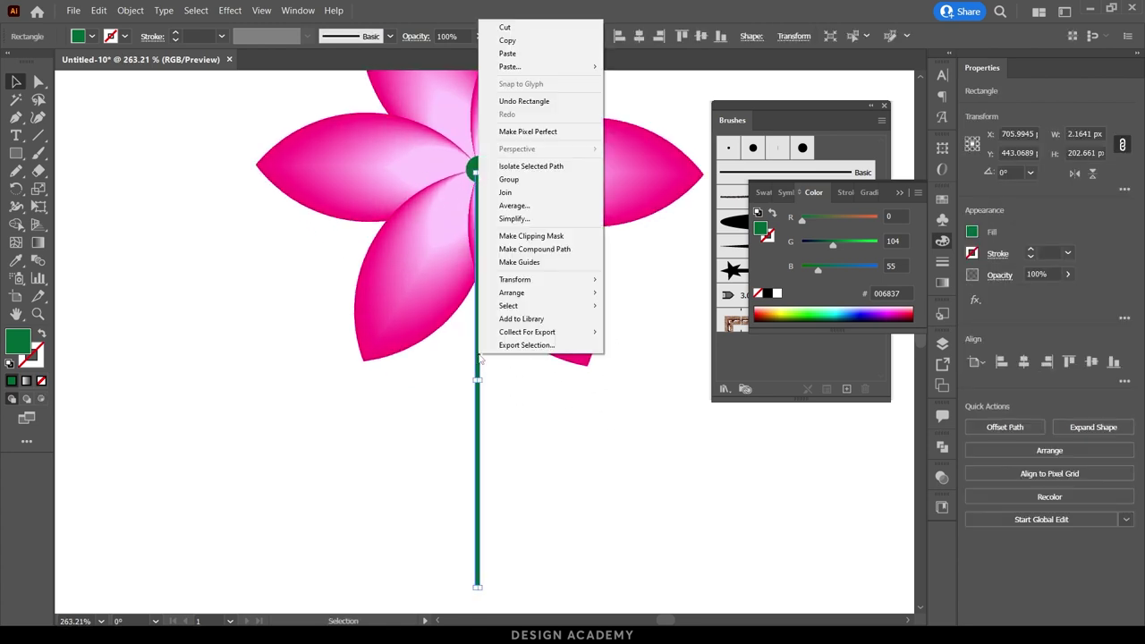
pyautogui.moveTo(536, 293)
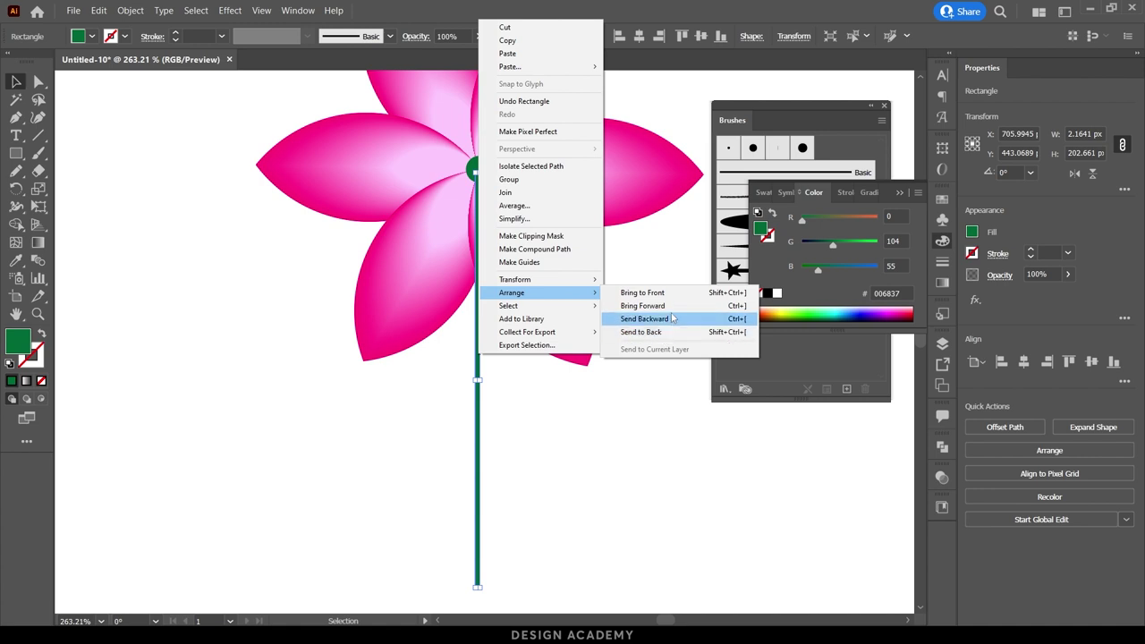
pyautogui.click(640, 332)
pyautogui.click(537, 393)
pyautogui.scroll(2, 540, 373)
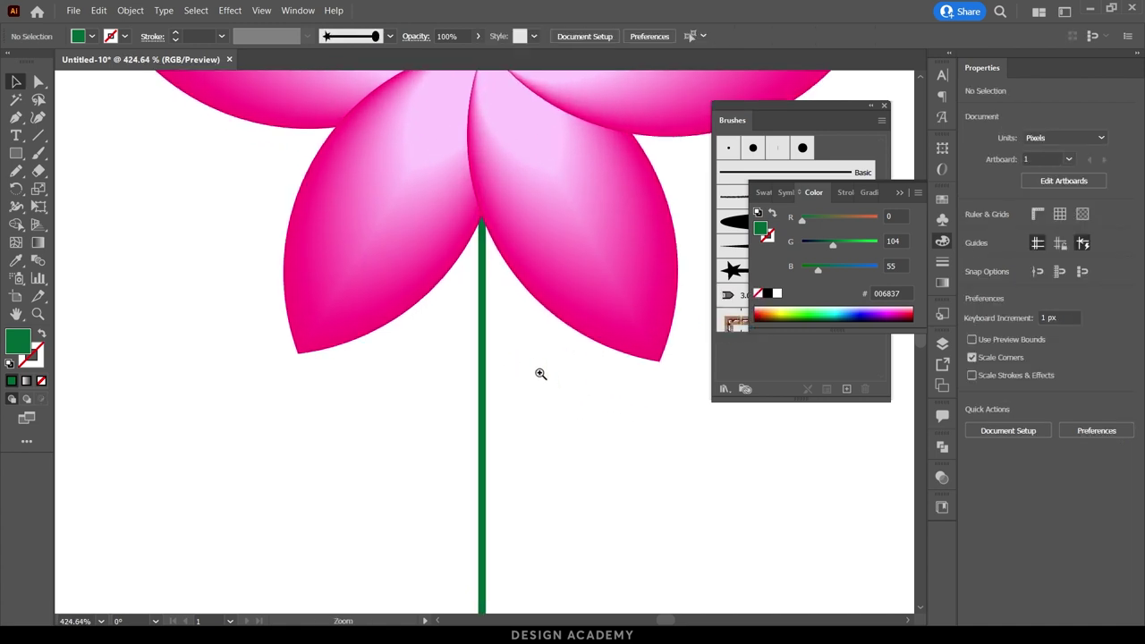
pyautogui.moveTo(524, 335); pyautogui.dragTo(310, 310)
# Widen the stem slightly, then select the whole flower and stem
pyautogui.moveTo(609, 395)
pyautogui.mouseDown()
pyautogui.moveTo(516, 409)
pyautogui.moveTo(431, 343)
pyautogui.moveTo(407, 387)
pyautogui.mouseUp()
pyautogui.scroll(2, 498, 389)
pyautogui.scroll(3, 481, 256)
pyautogui.scroll(2, 443, 312)
pyautogui.moveTo(426, 294); pyautogui.dragTo(435, 298)
pyautogui.click(504, 312)
pyautogui.scroll(-5, 190, 247)
pyautogui.scroll(-2, 189, 247)
pyautogui.moveTo(626, 428); pyautogui.dragTo(238, 141)
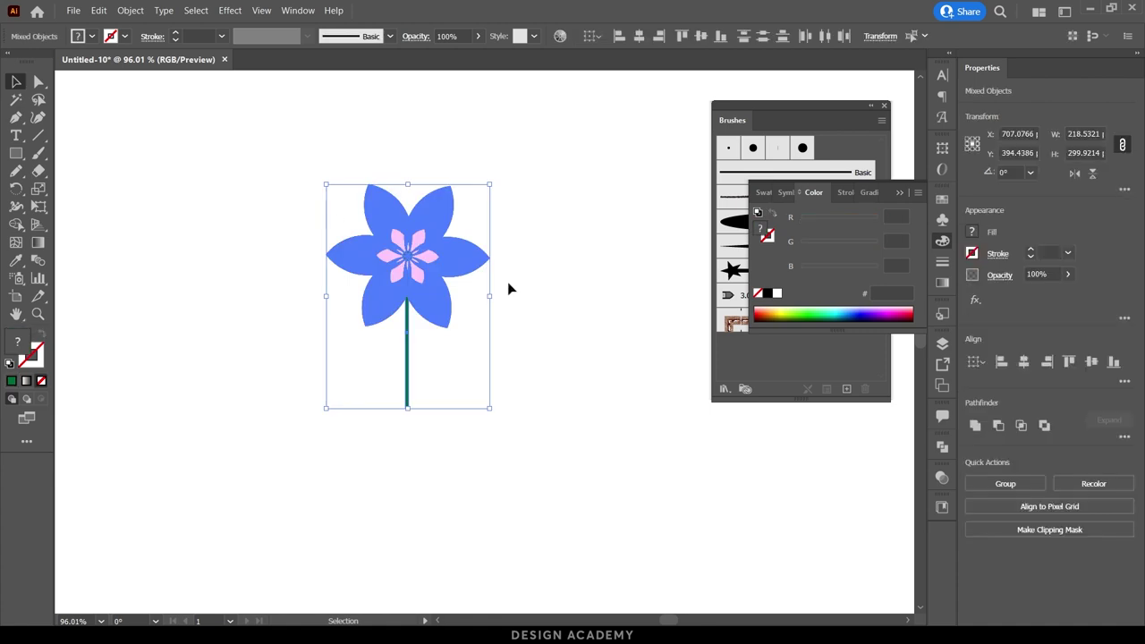
# Rotate the flower 90° so the stem points left and save it as Art Brush 4
pyautogui.moveTo(497, 295); pyautogui.dragTo(427, 435)
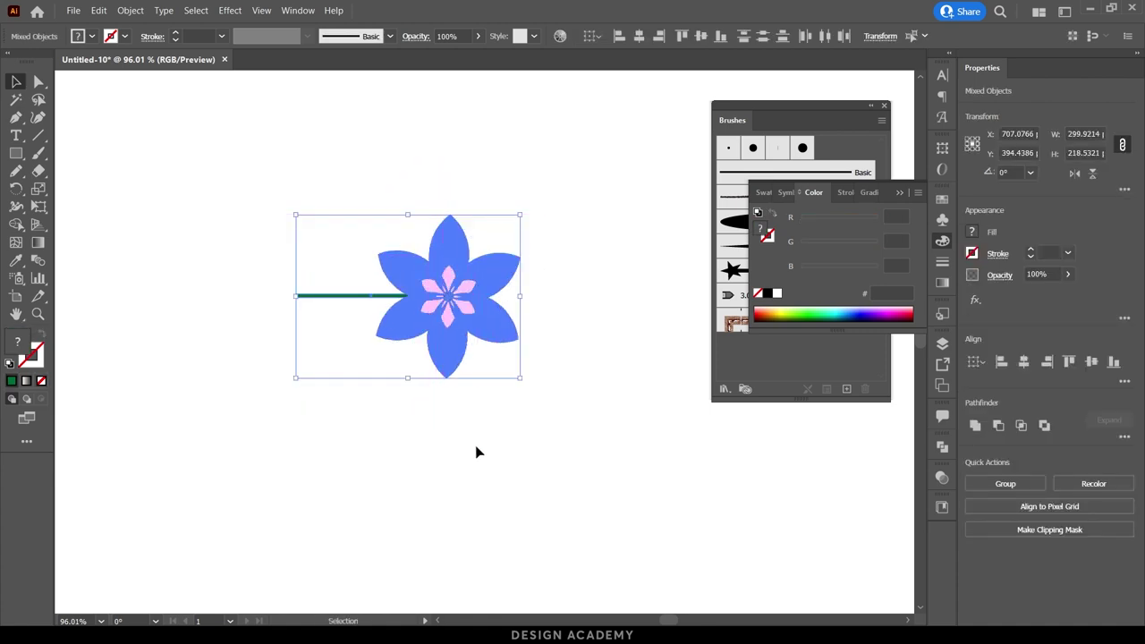
pyautogui.click(847, 388)
pyautogui.click(656, 284)
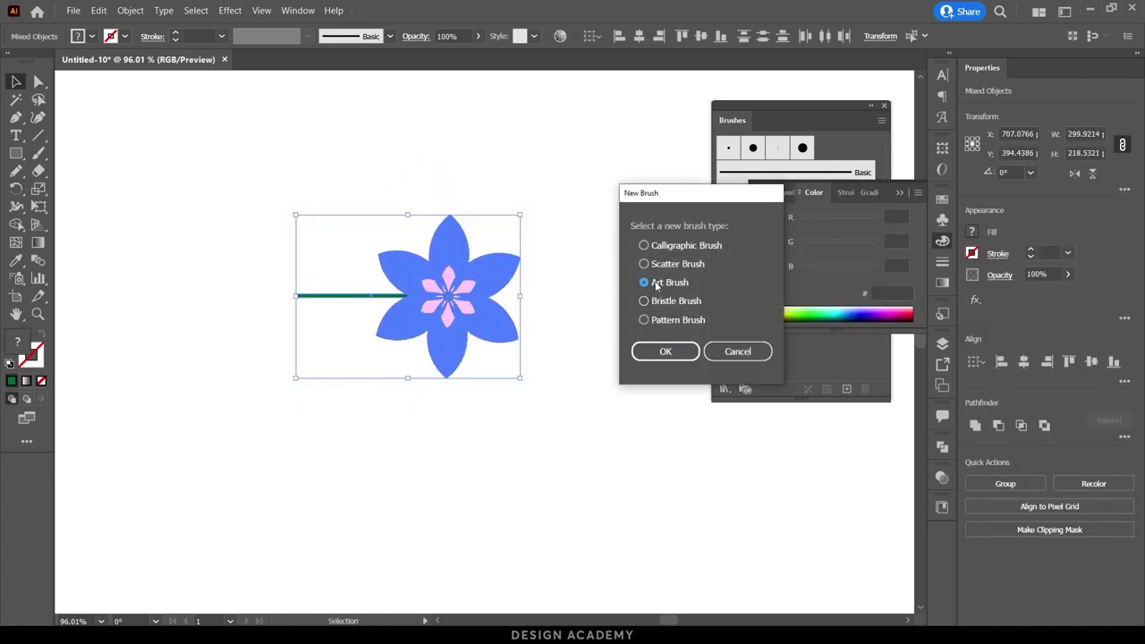
pyautogui.click(664, 353)
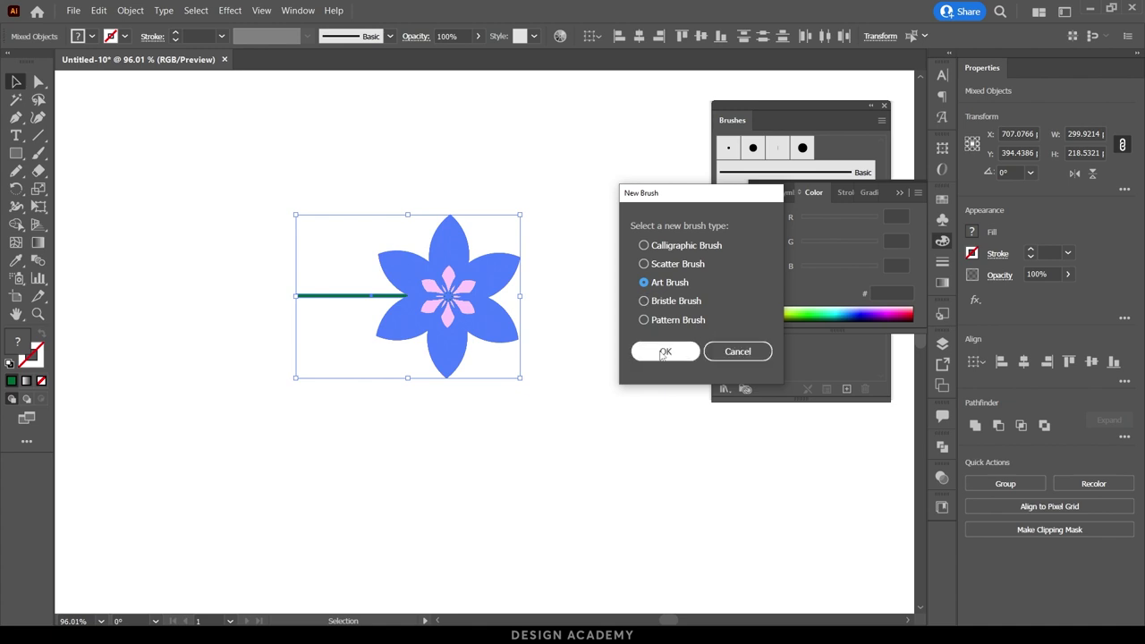
pyautogui.moveTo(749, 73); pyautogui.dragTo(638, 50)
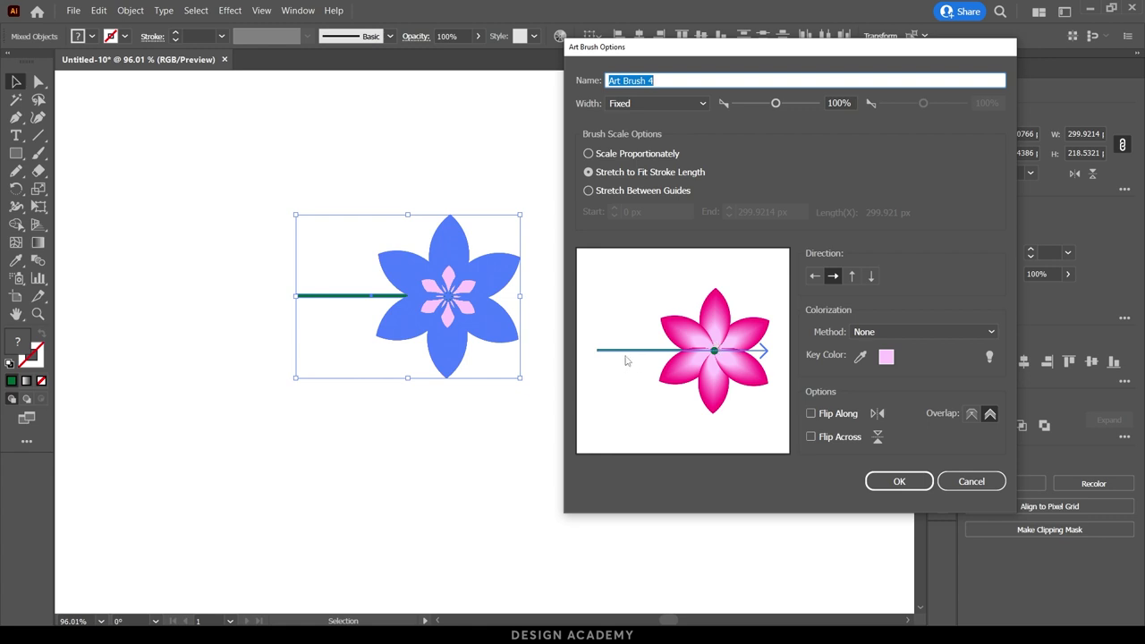
pyautogui.click(899, 482)
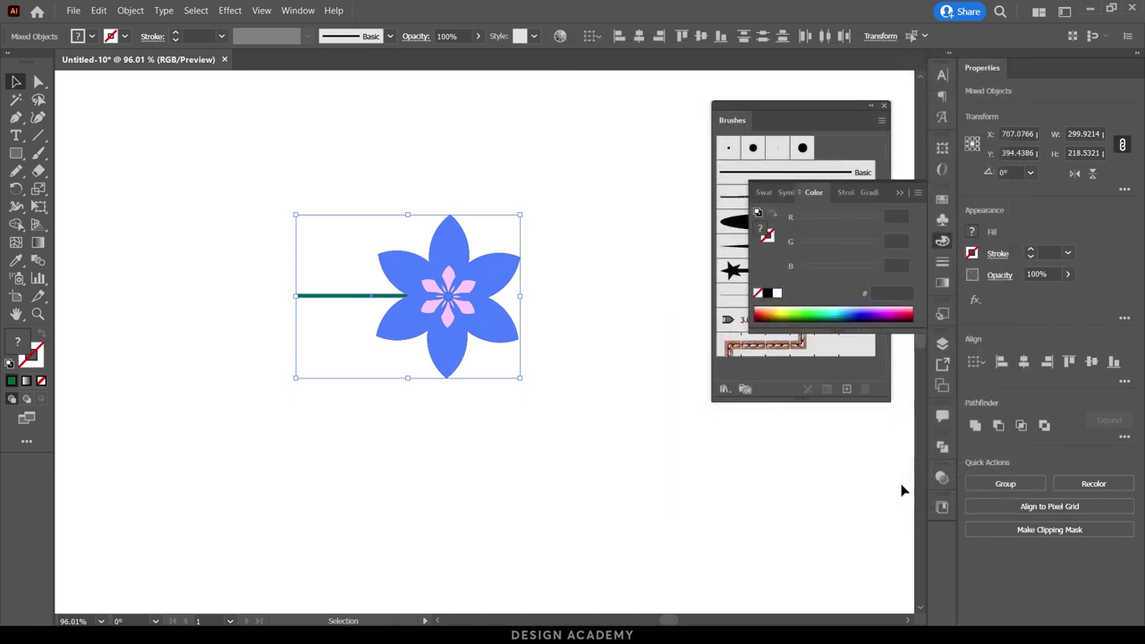
pyautogui.click(943, 242)
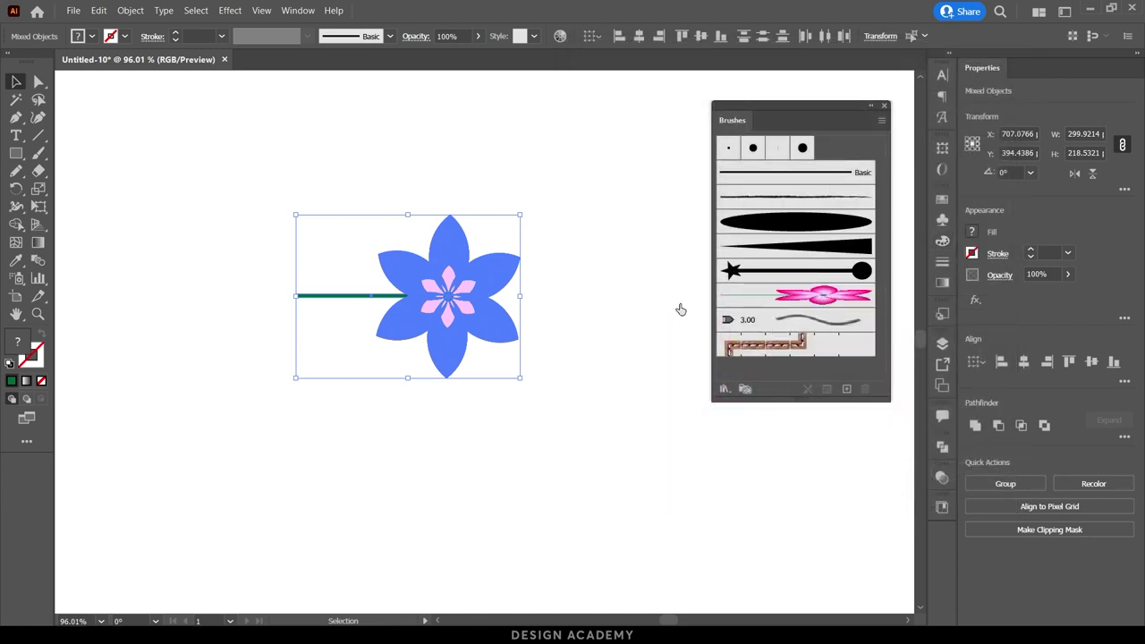
# Paint a curved main flower stroke plus up-left and up-right branches with Art Brush 4
pyautogui.click(611, 371)
pyautogui.moveTo(611, 372)
pyautogui.mouseDown()
pyautogui.moveTo(460, 343)
pyautogui.moveTo(296, 348)
pyautogui.mouseUp()
pyautogui.scroll(-3, 345, 302)
pyautogui.moveTo(363, 338); pyautogui.dragTo(344, 281)
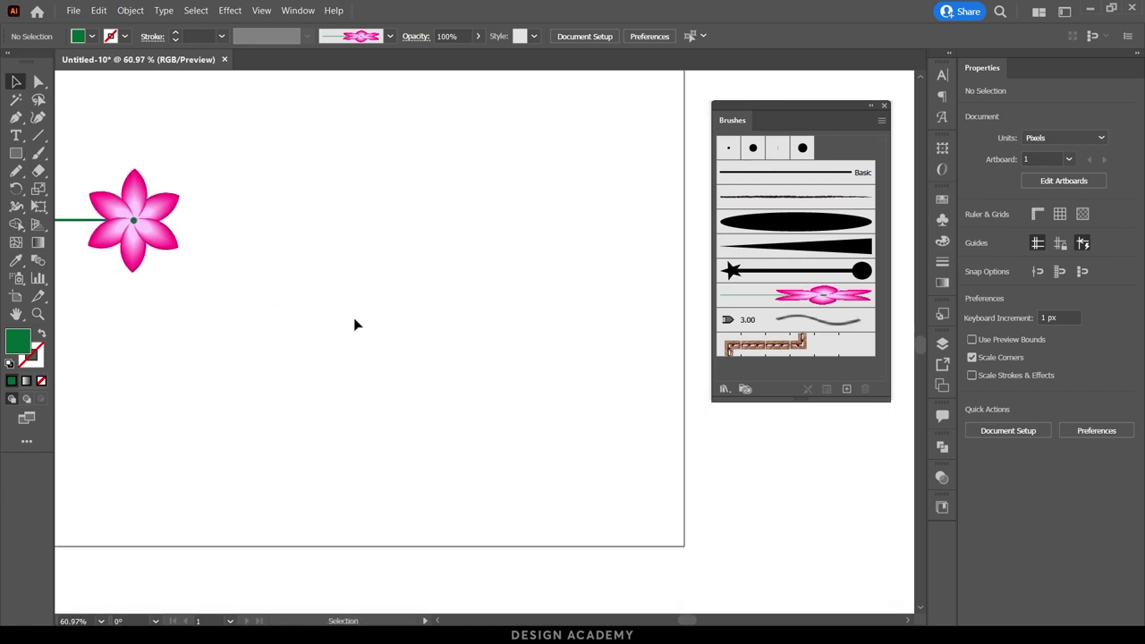
pyautogui.press('b')
pyautogui.moveTo(436, 468); pyautogui.dragTo(617, 136)
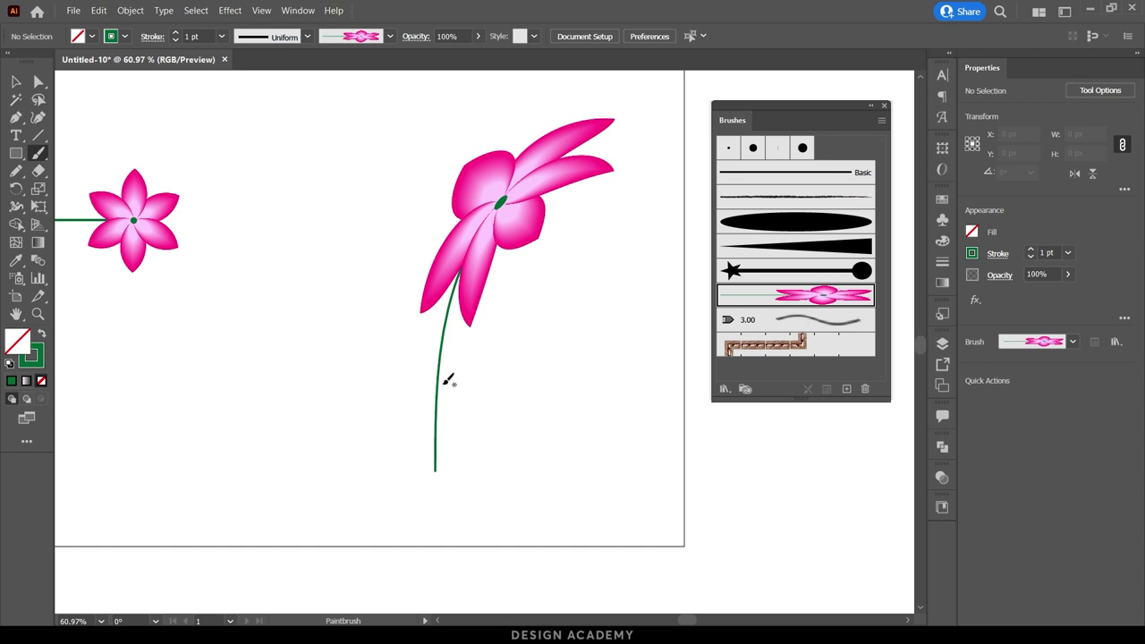
pyautogui.moveTo(435, 398); pyautogui.dragTo(268, 252)
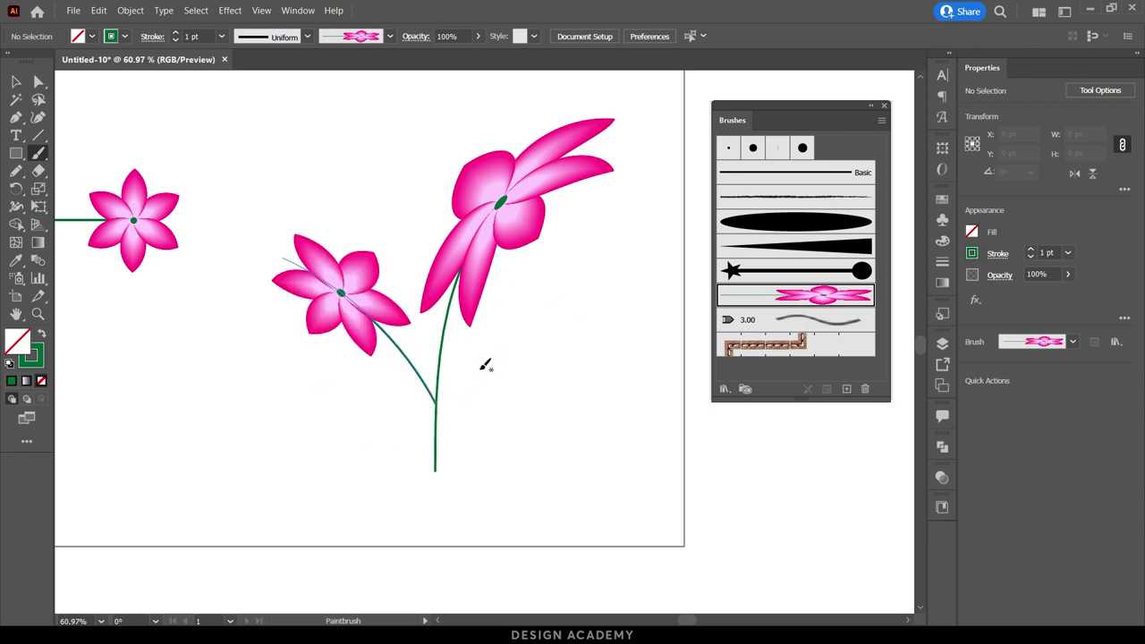
pyautogui.moveTo(439, 366); pyautogui.dragTo(629, 261)
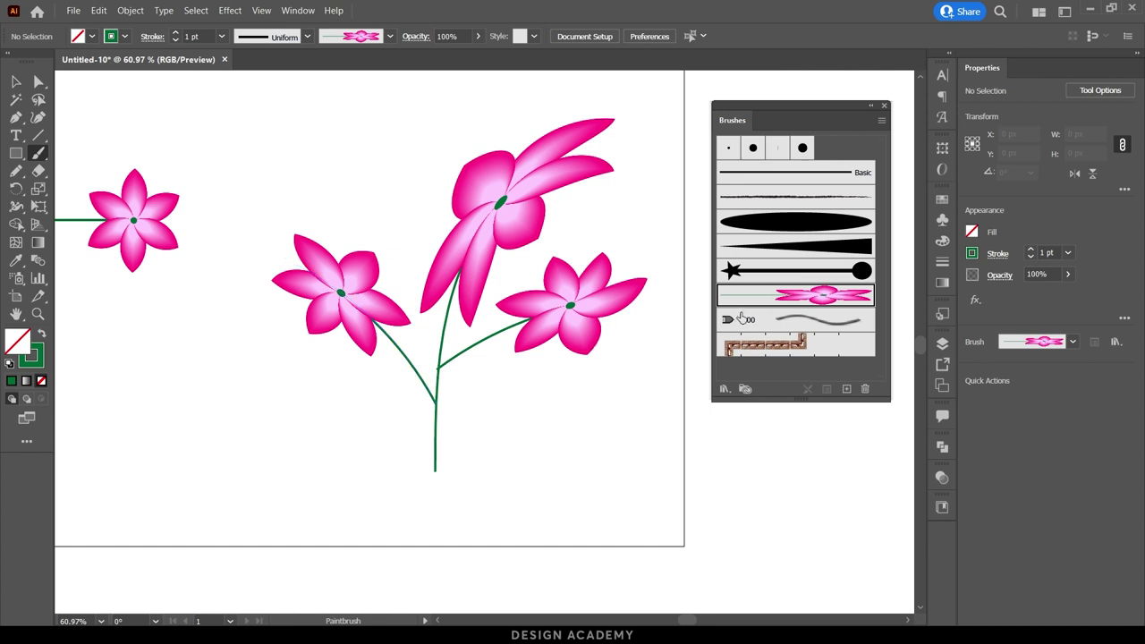
# Set Art Brush 4 to Stretch Between Guides, End 107.9302 px, and apply it to existing strokes
pyautogui.doubleClick(775, 302)
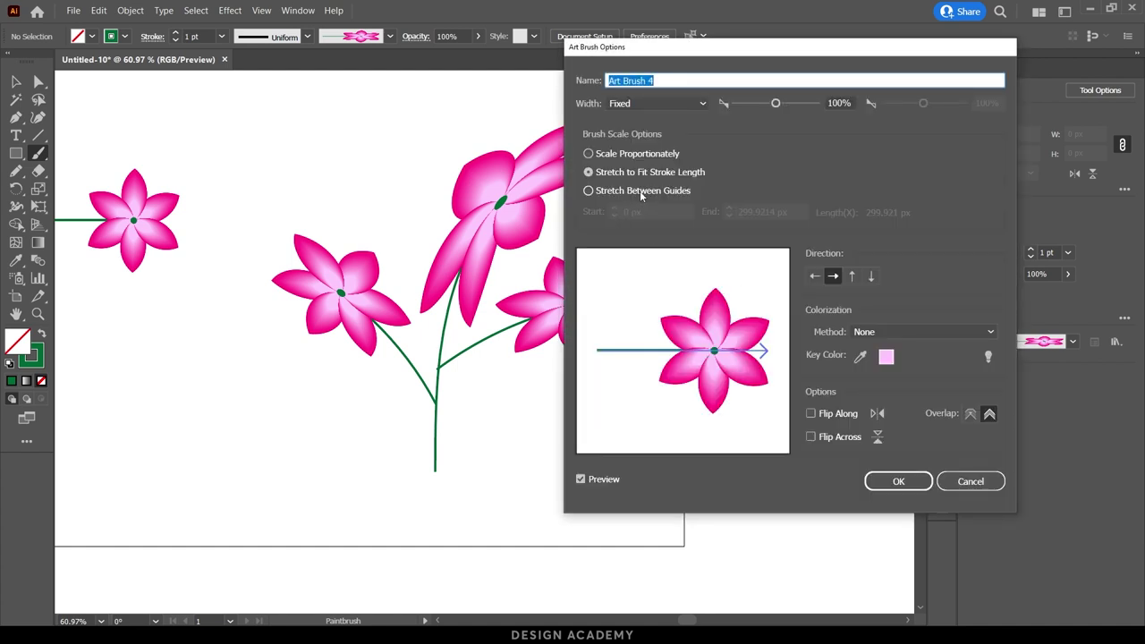
pyautogui.click(640, 190)
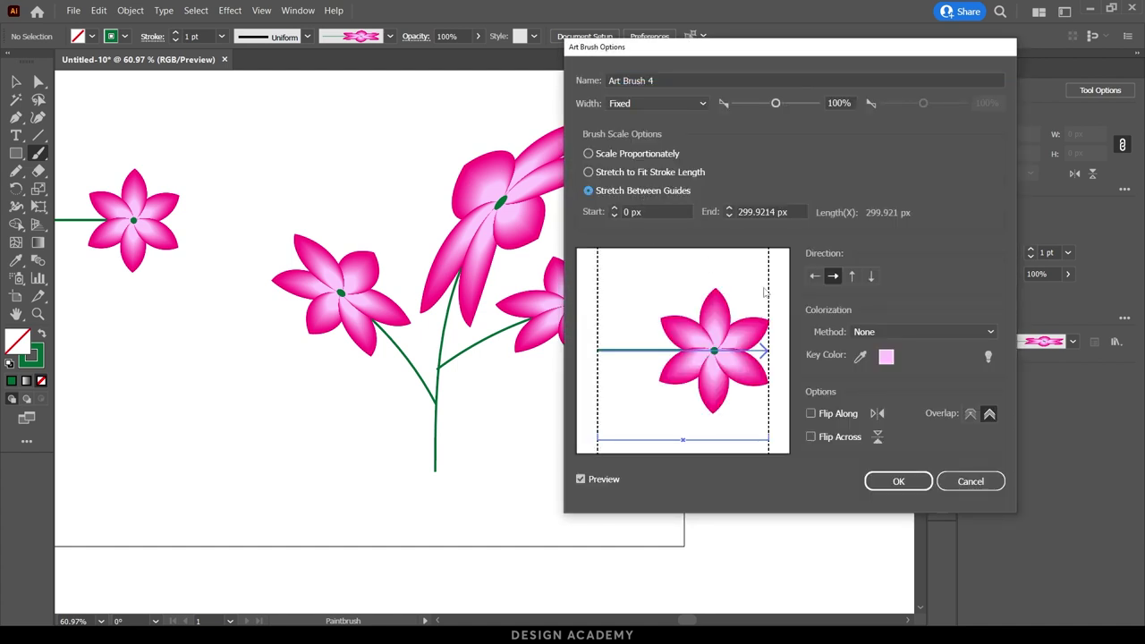
pyautogui.moveTo(768, 291); pyautogui.dragTo(651, 303)
pyautogui.moveTo(624, 55); pyautogui.dragTo(730, 79)
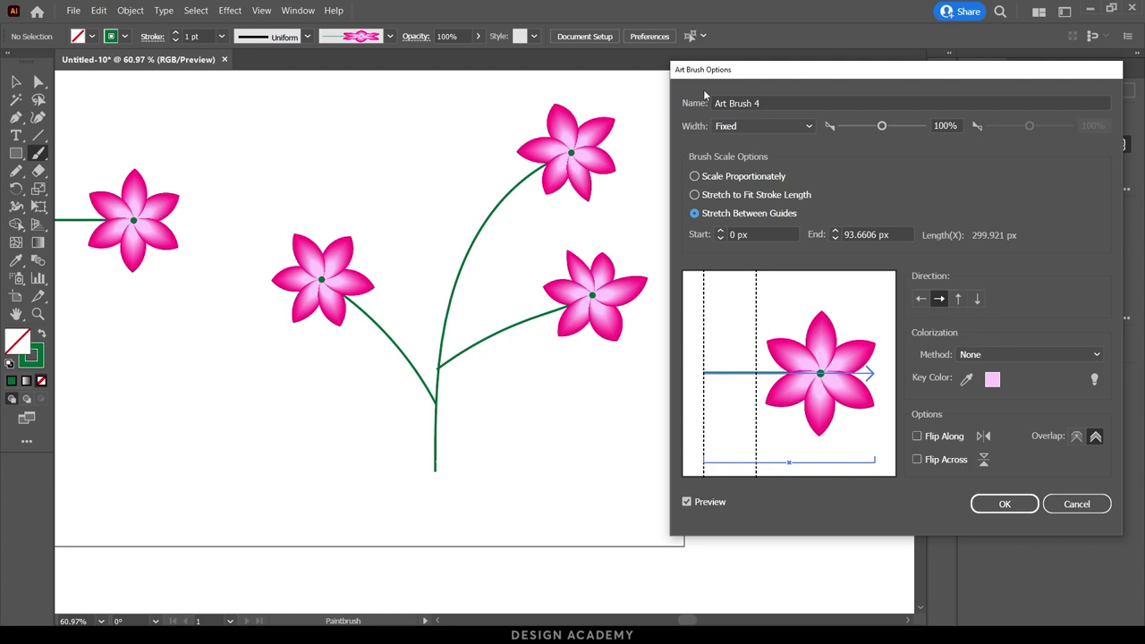
pyautogui.moveTo(758, 295); pyautogui.dragTo(893, 304)
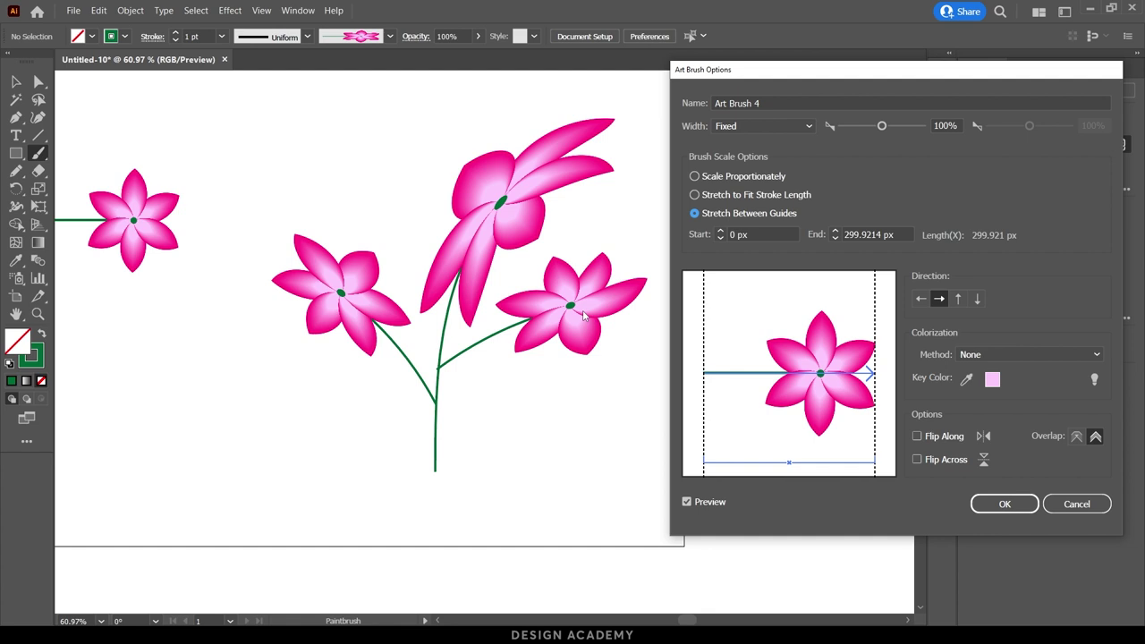
pyautogui.click(738, 179)
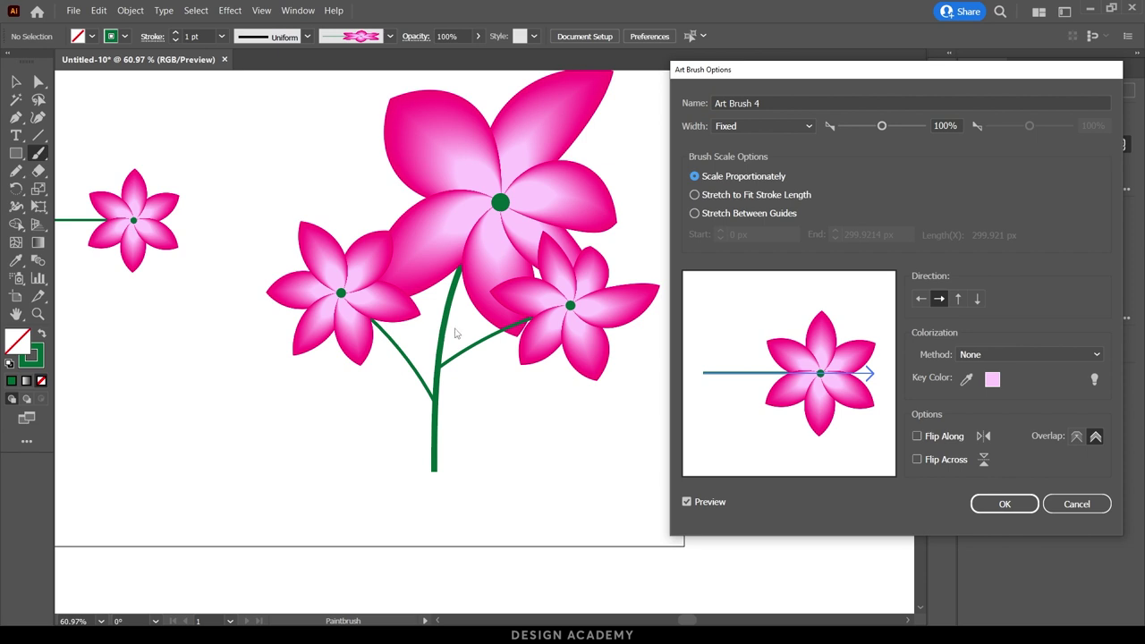
pyautogui.click(745, 215)
pyautogui.moveTo(875, 338); pyautogui.dragTo(765, 353)
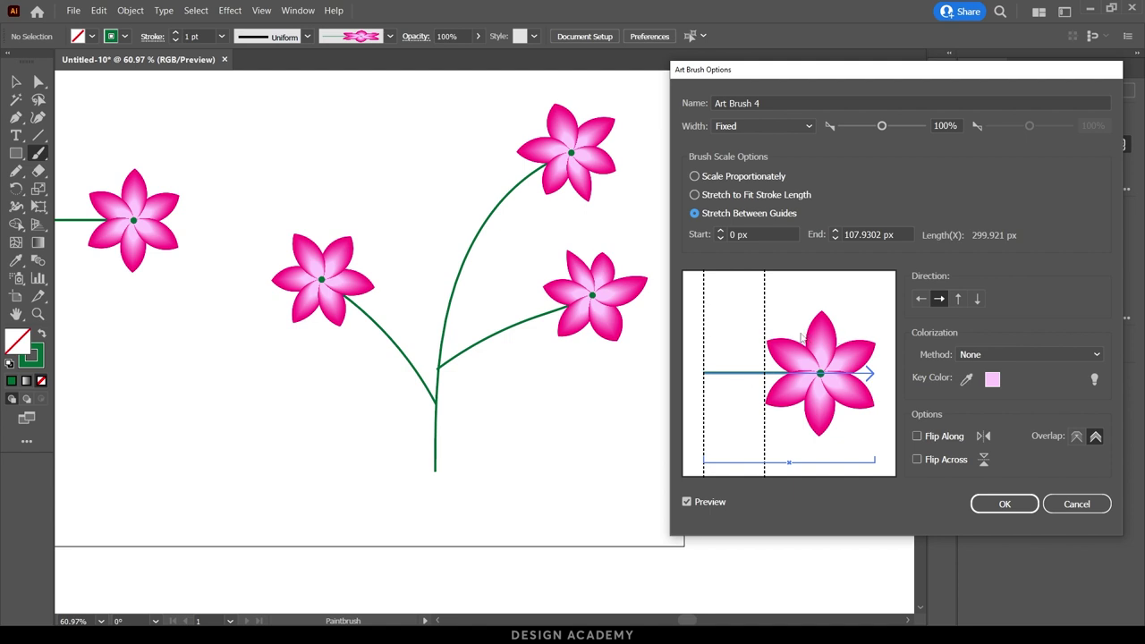
pyautogui.click(1003, 507)
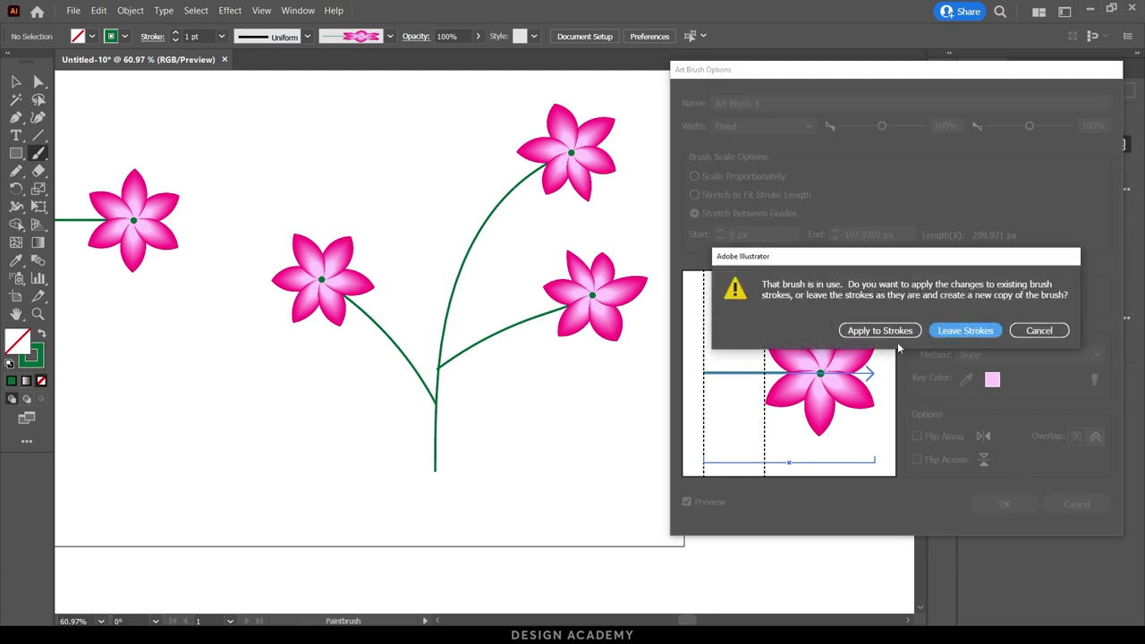
pyautogui.click(864, 333)
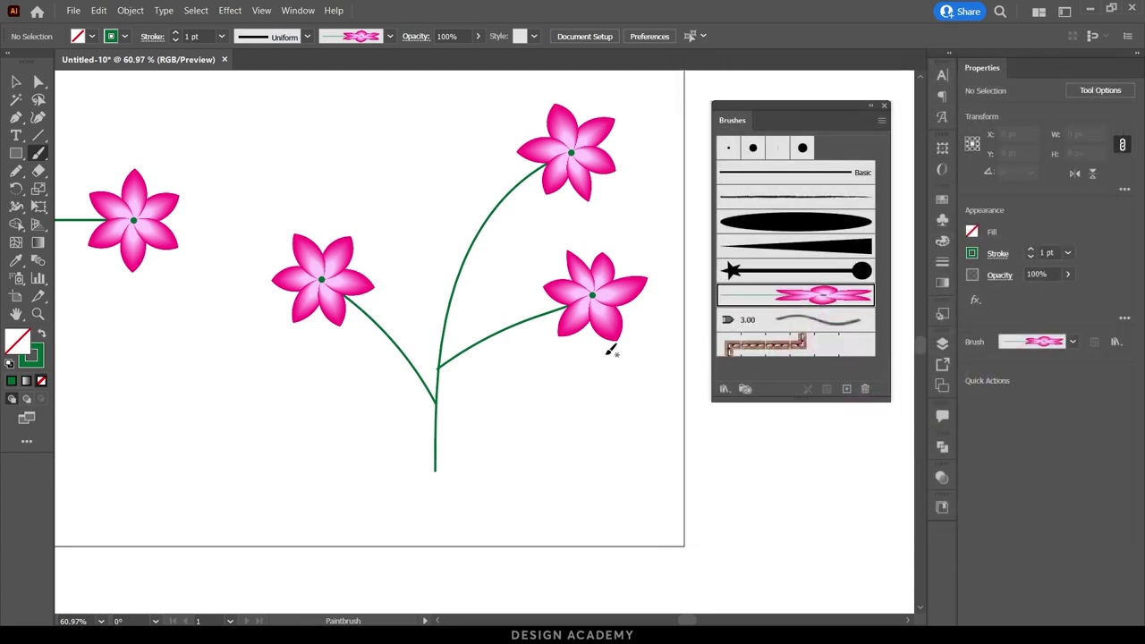
pyautogui.scroll(-4, 585, 354)
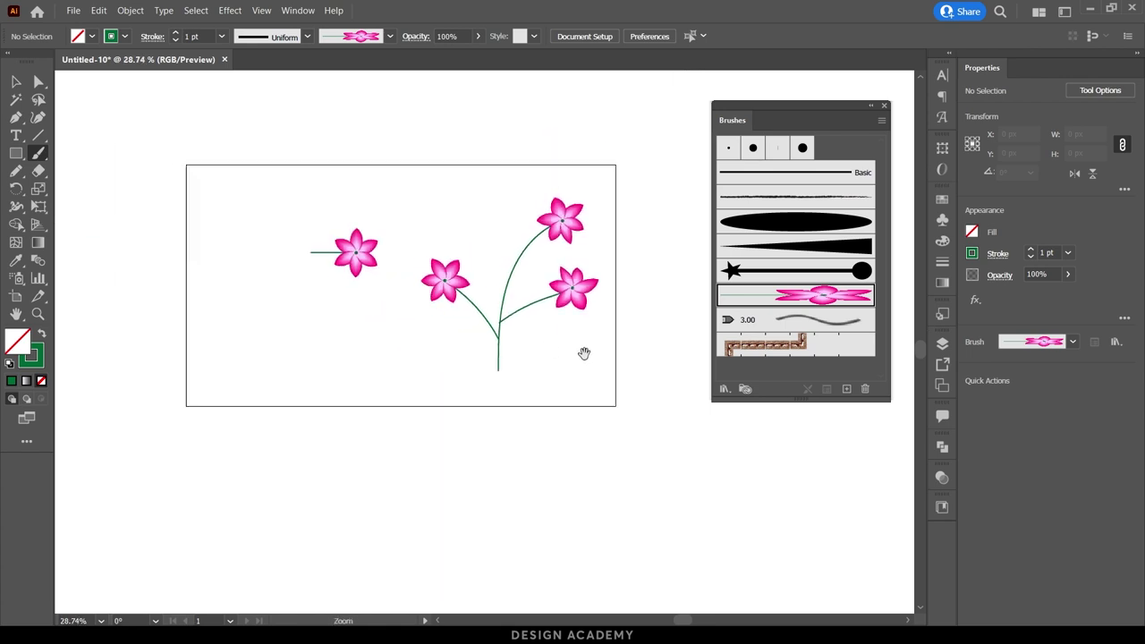
# Paint a new stem flower up-left and a branch flower to the right
pyautogui.scroll(3, 584, 353)
pyautogui.scroll(2, 502, 367)
pyautogui.scroll(2, 447, 352)
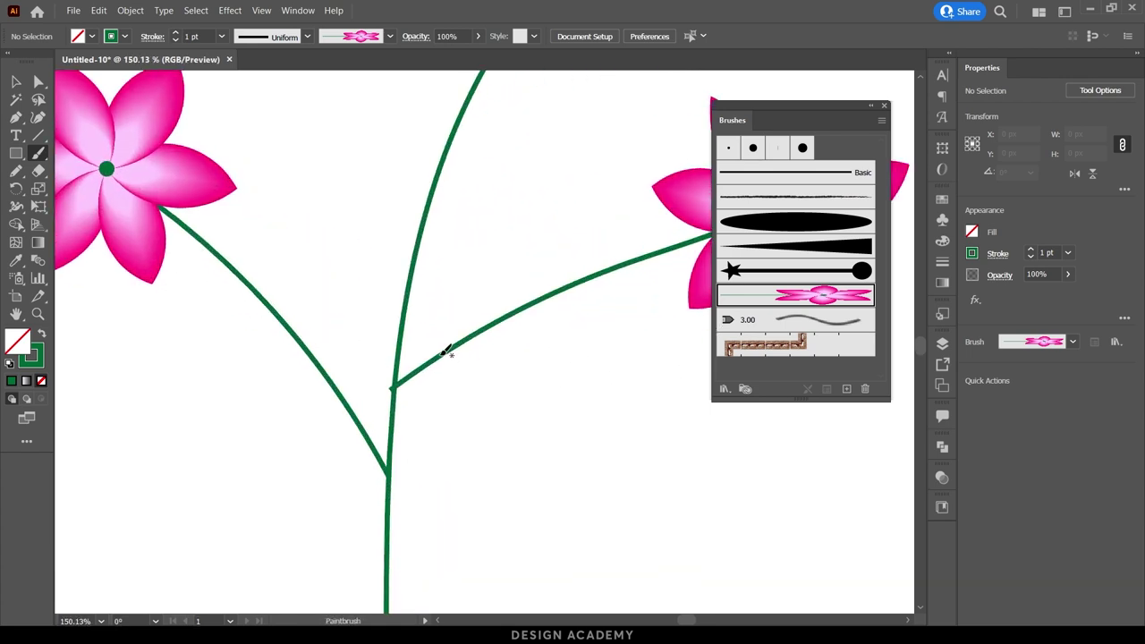
pyautogui.press('v')
pyautogui.scroll(-3, 375, 373)
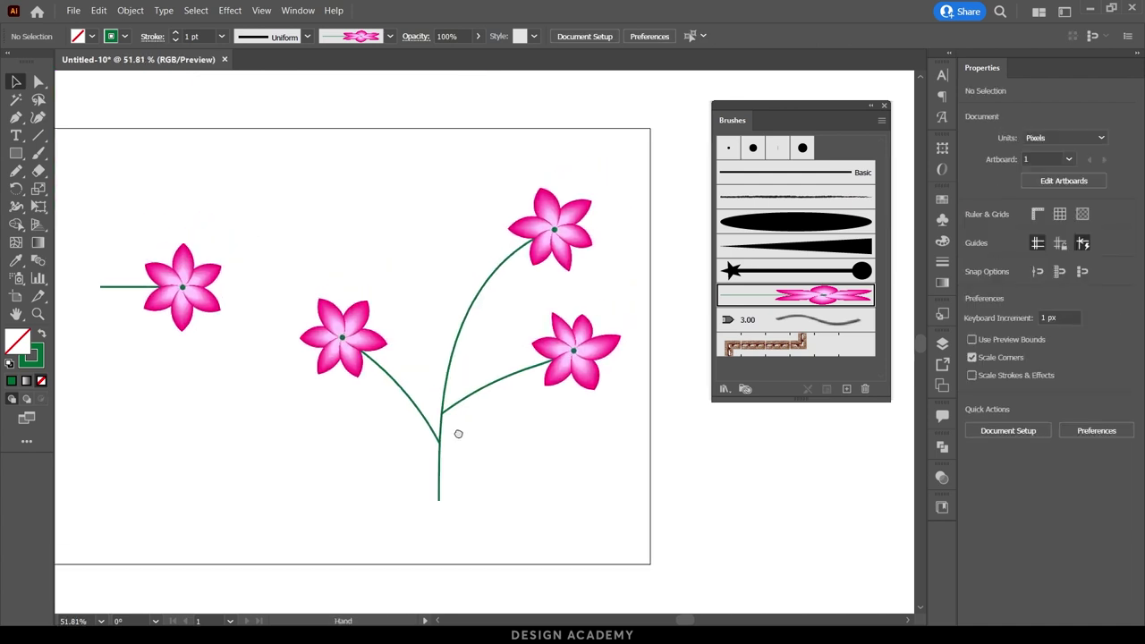
pyautogui.moveTo(458, 434); pyautogui.dragTo(437, 454)
pyautogui.press('b')
pyautogui.moveTo(441, 354); pyautogui.dragTo(372, 246)
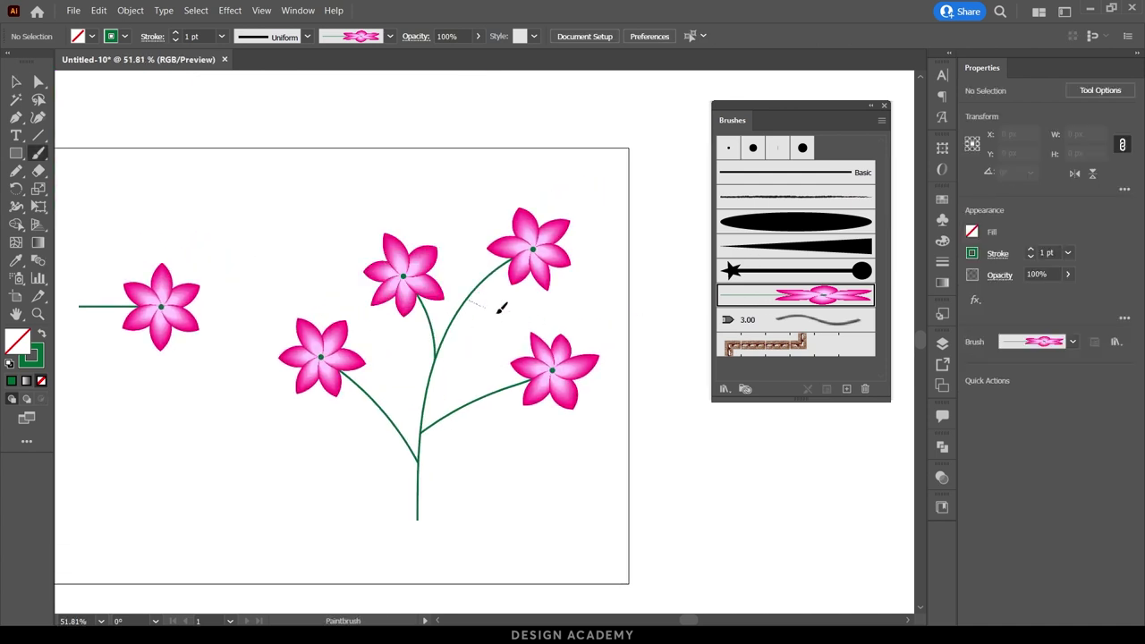
pyautogui.moveTo(498, 313); pyautogui.dragTo(649, 311)
# Add a centre flower, a short stem off the right branch, and a squashed short stroke below
pyautogui.moveTo(424, 376); pyautogui.dragTo(374, 329)
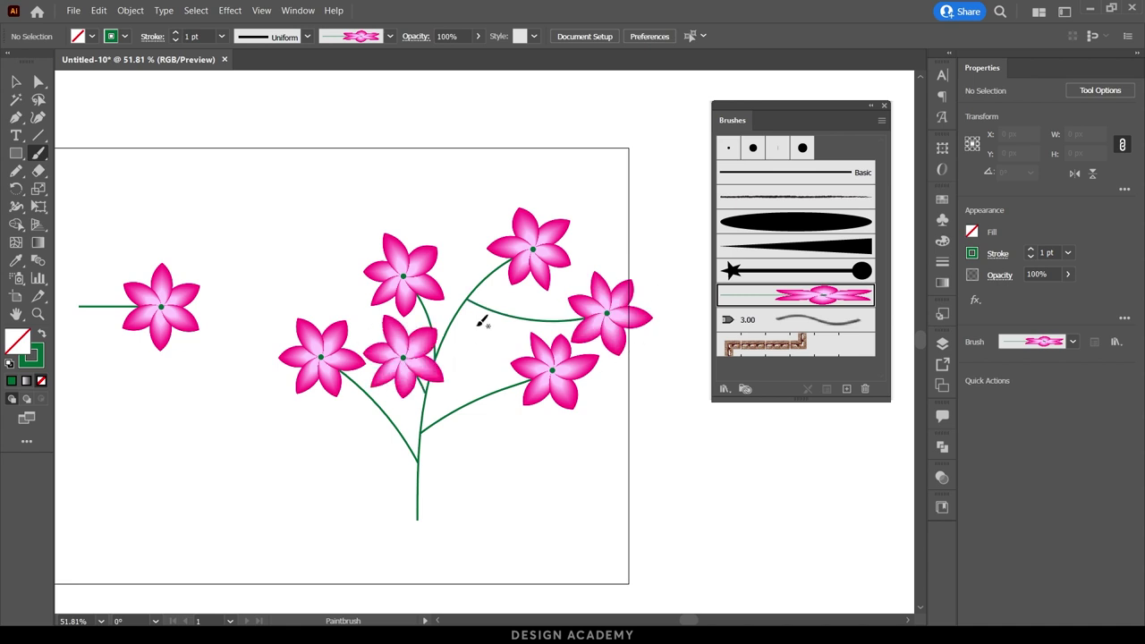
pyautogui.moveTo(471, 298); pyautogui.dragTo(456, 215)
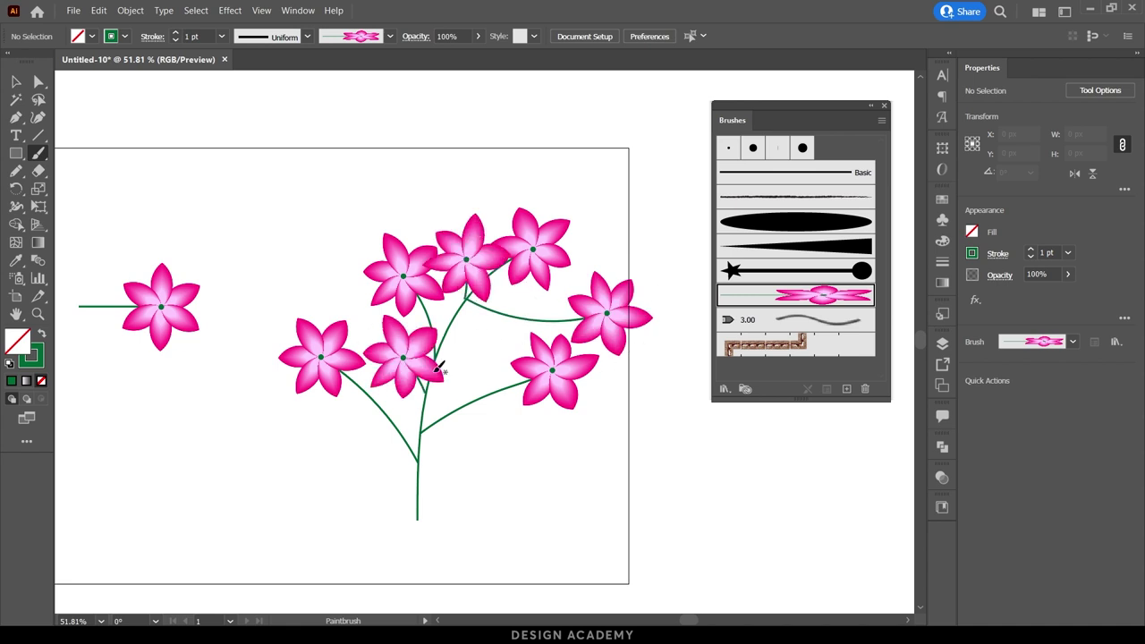
pyautogui.keyDown('alt'); pyautogui.scroll(2, 492, 396); pyautogui.keyUp('alt')
pyautogui.scroll(-3, 397, 336)
pyautogui.moveTo(396, 343); pyautogui.dragTo(452, 355)
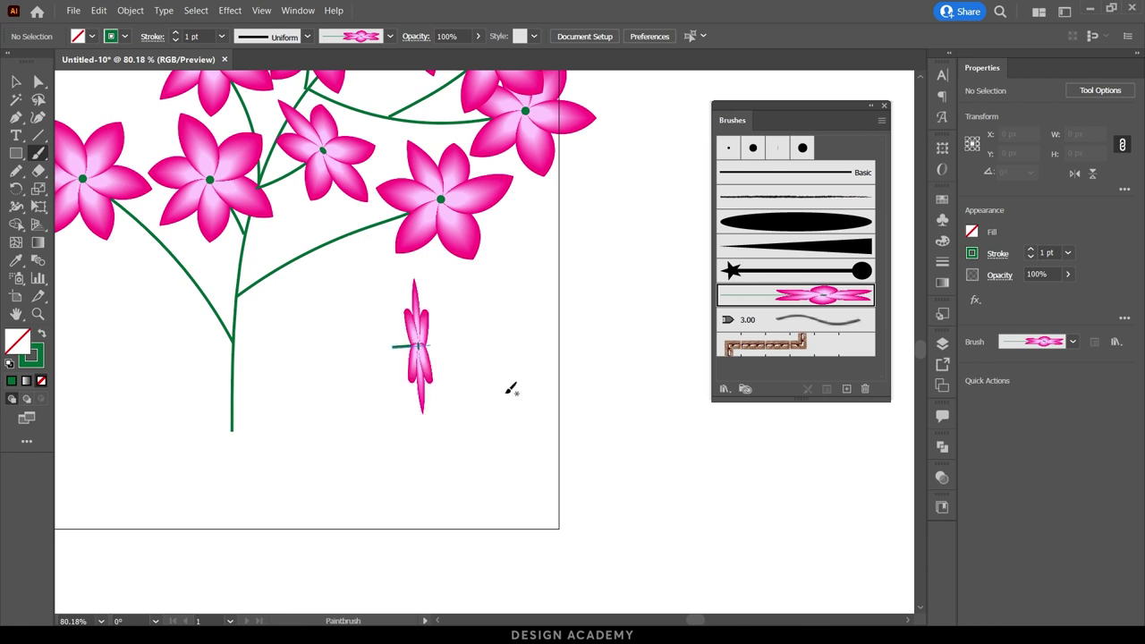
# Paint four horizontal stemmed flowers on the left, the first short and squashed
pyautogui.keyDown('alt'); pyautogui.scroll(-5, 490, 356); pyautogui.keyUp('alt')
pyautogui.keyDown('alt'); pyautogui.scroll(2, 430, 365); pyautogui.keyUp('alt')
pyautogui.keyDown('alt'); pyautogui.scroll(2, 389, 342); pyautogui.keyUp('alt')
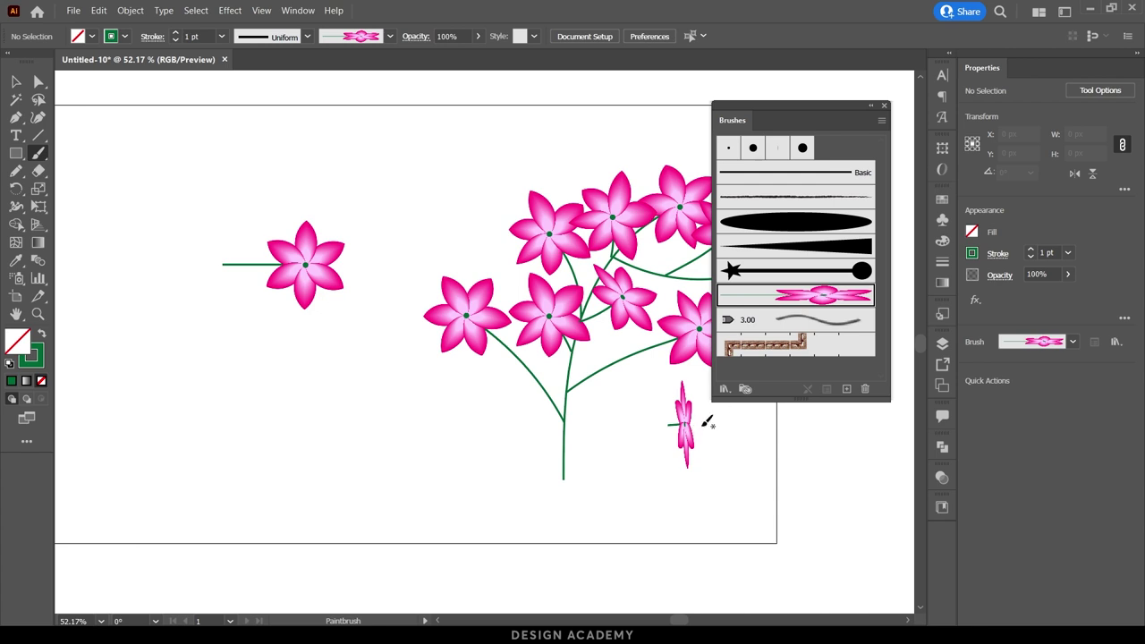
pyautogui.moveTo(227, 325); pyautogui.dragTo(261, 325)
pyautogui.moveTo(225, 374); pyautogui.dragTo(360, 373)
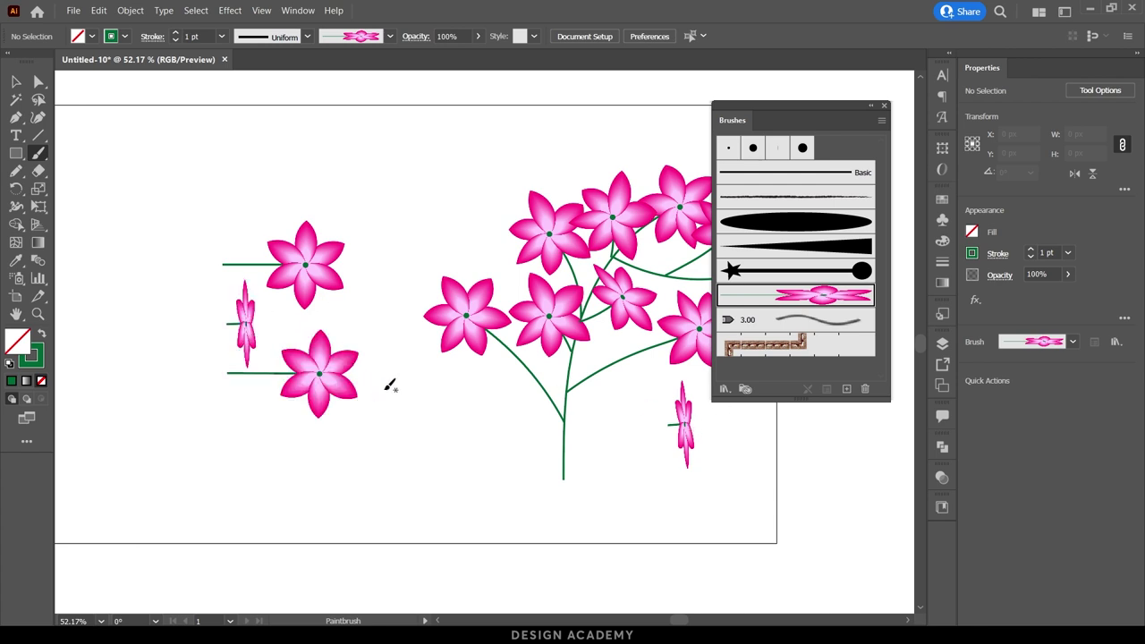
pyautogui.moveTo(231, 450); pyautogui.dragTo(466, 450)
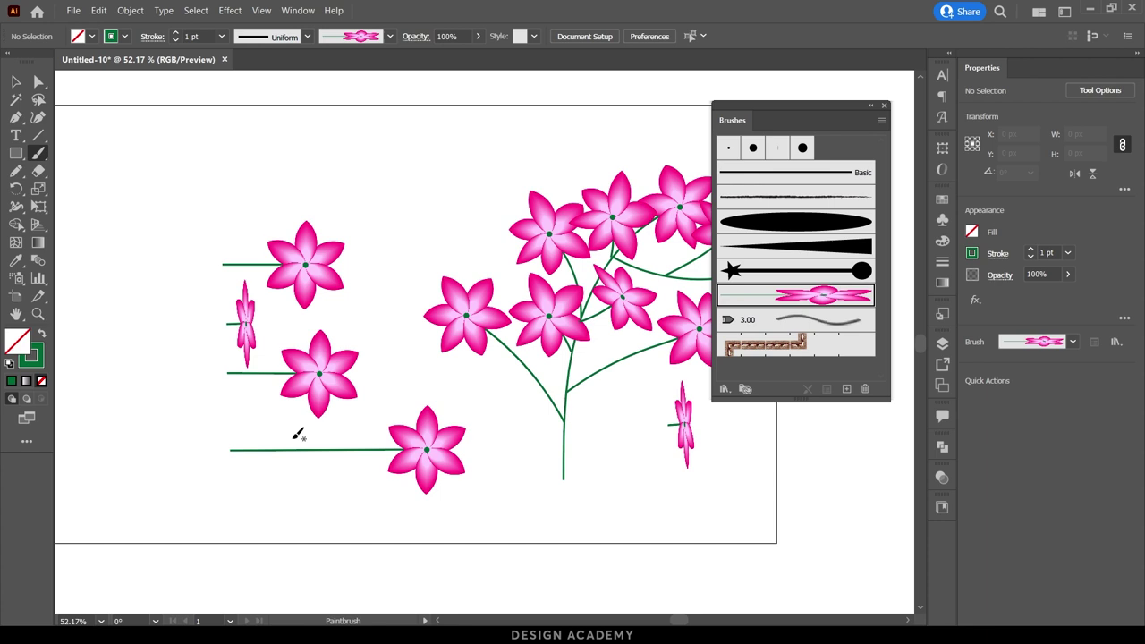
pyautogui.moveTo(209, 192); pyautogui.dragTo(508, 188)
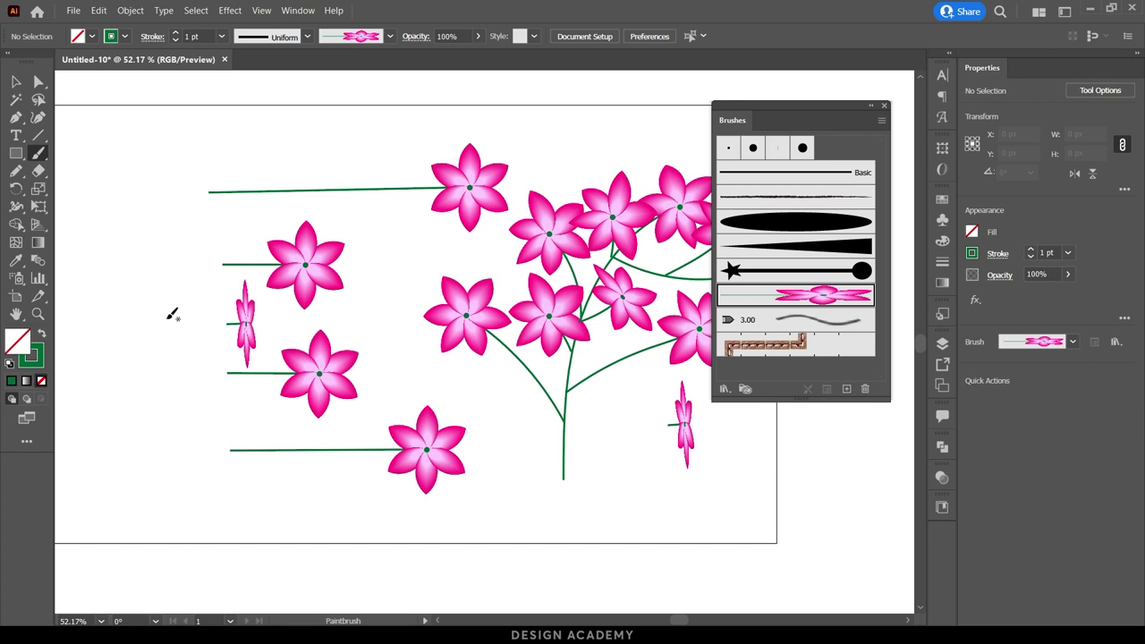
# Give the flower art brush a fixed 54% width and apply it to existing strokes
pyautogui.doubleClick(747, 296)
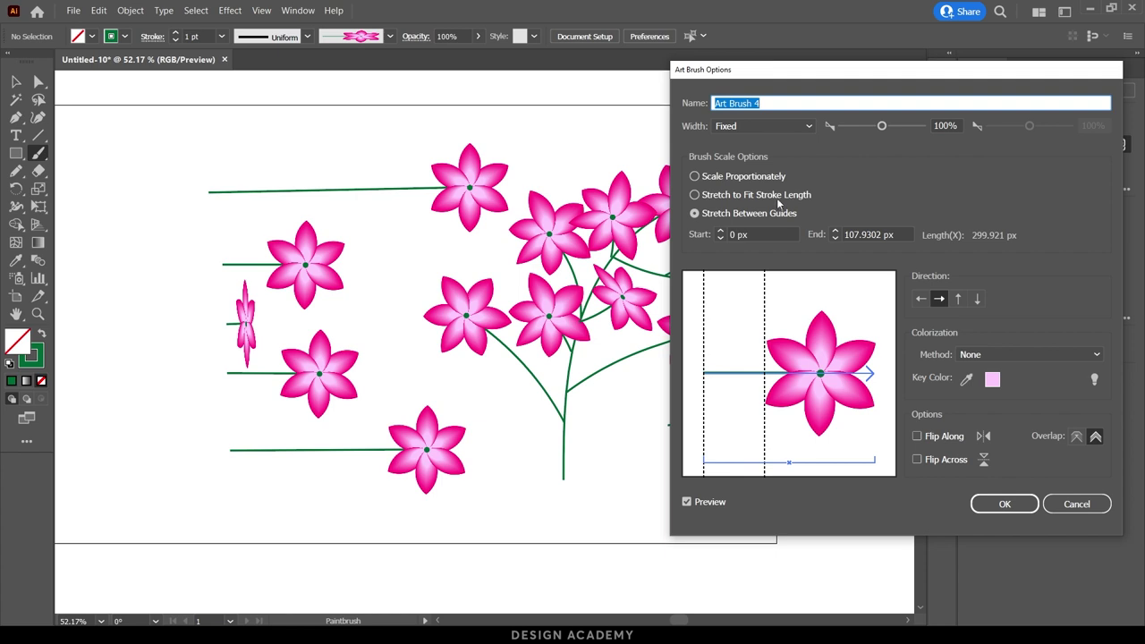
pyautogui.click(775, 127)
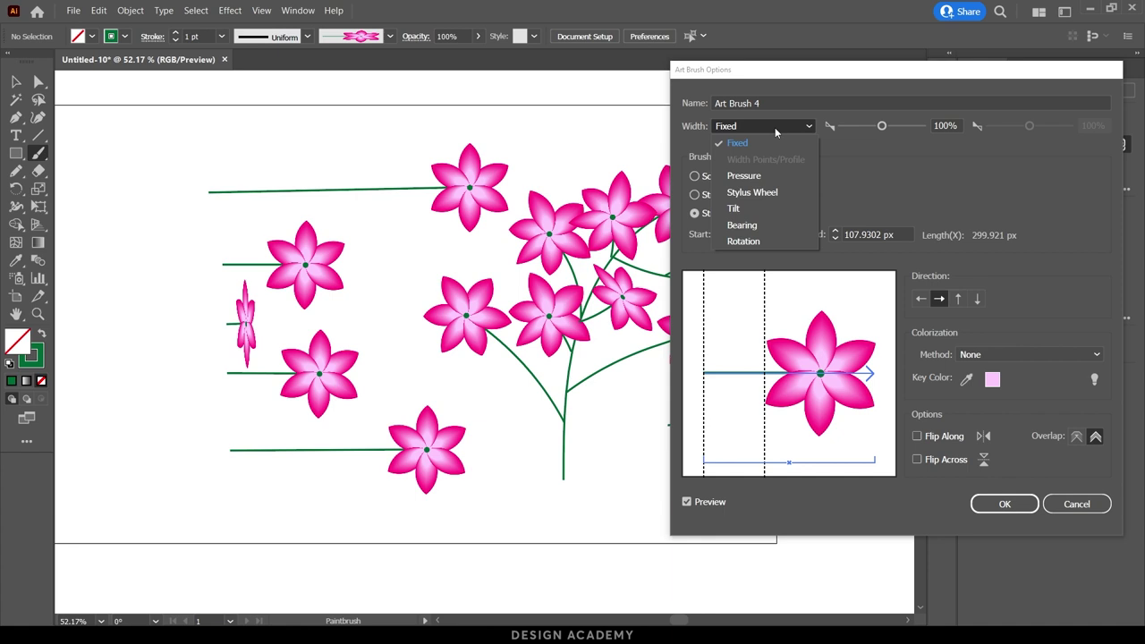
pyautogui.click(851, 173)
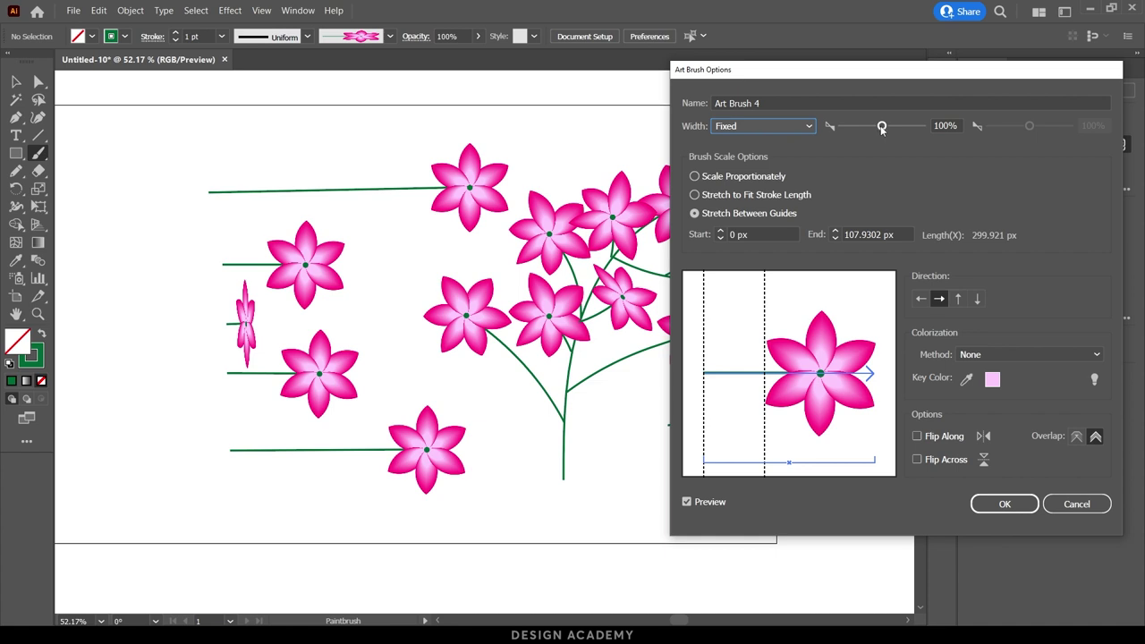
pyautogui.moveTo(881, 127); pyautogui.dragTo(870, 129)
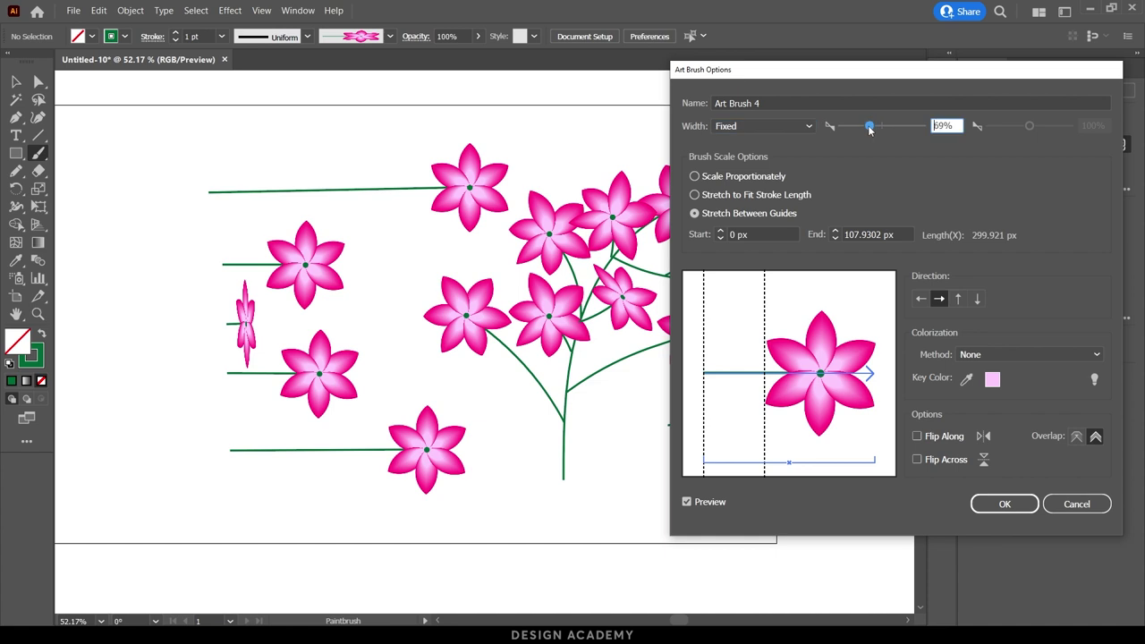
pyautogui.moveTo(870, 129); pyautogui.dragTo(859, 129)
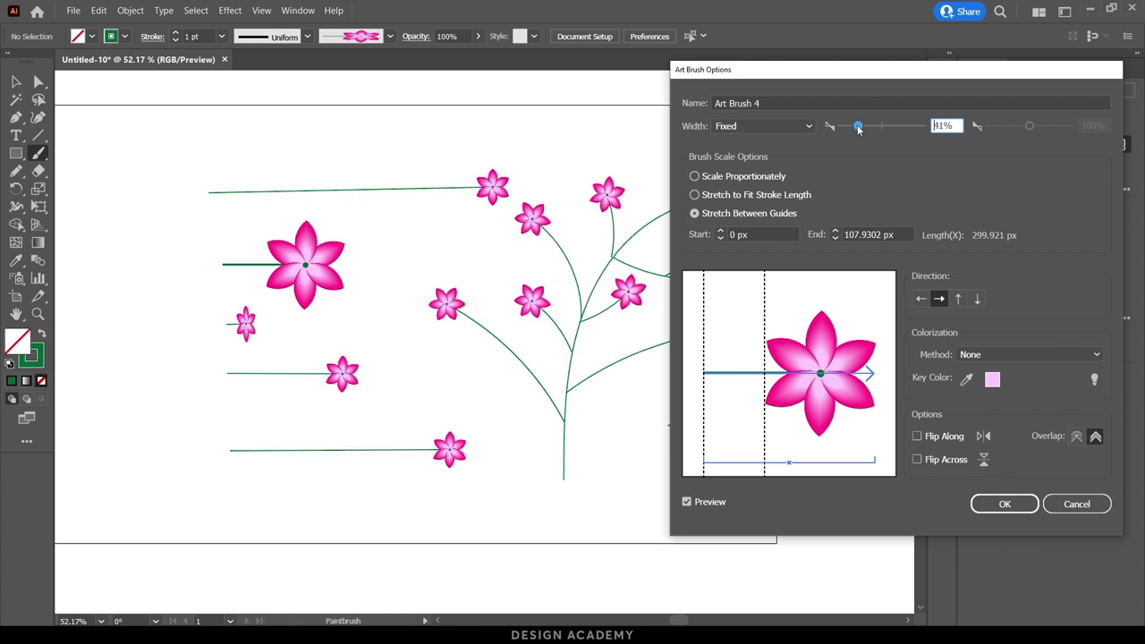
pyautogui.moveTo(858, 129); pyautogui.dragTo(864, 130)
pyautogui.click(1006, 506)
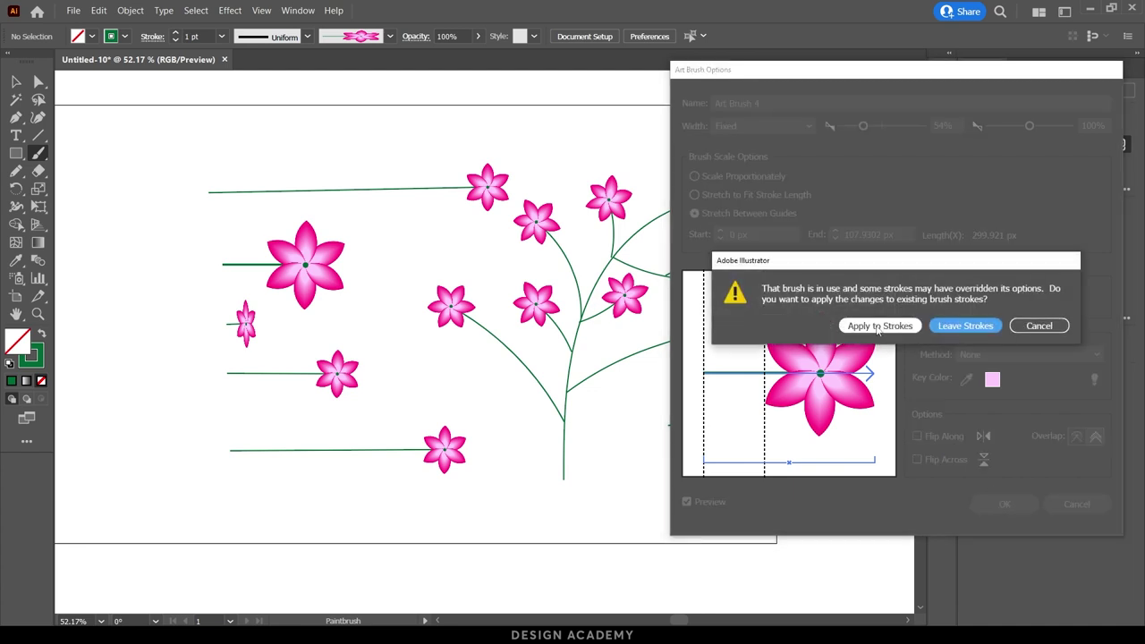
pyautogui.click(881, 329)
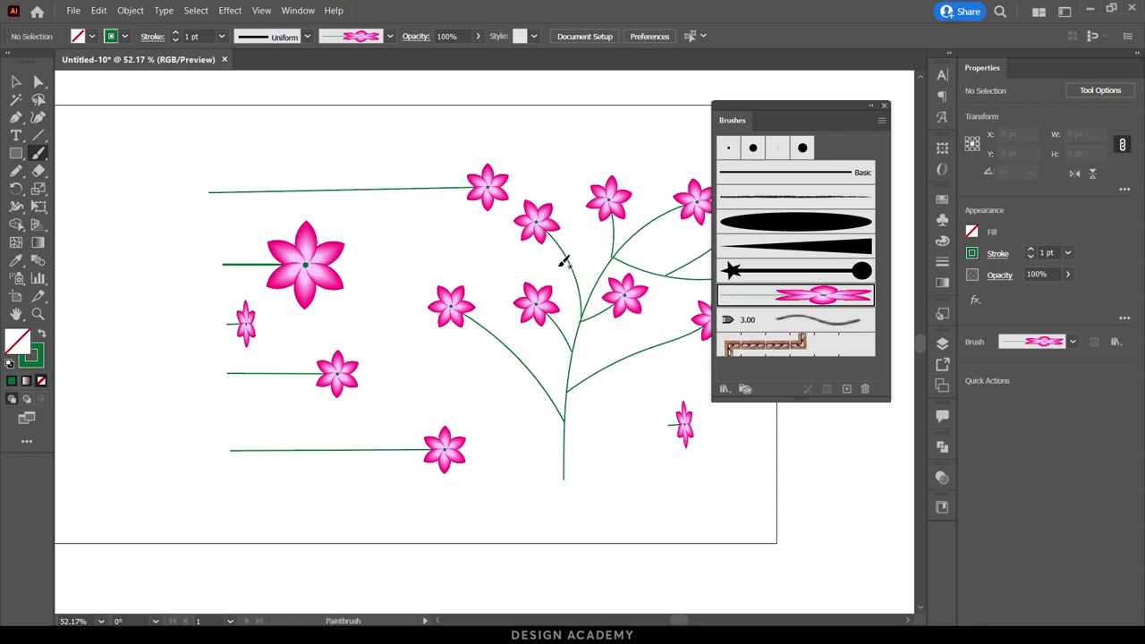
# Switch Art Brush 4's colorization to Tints and Shades and apply it to existing strokes
pyautogui.doubleClick(779, 295)
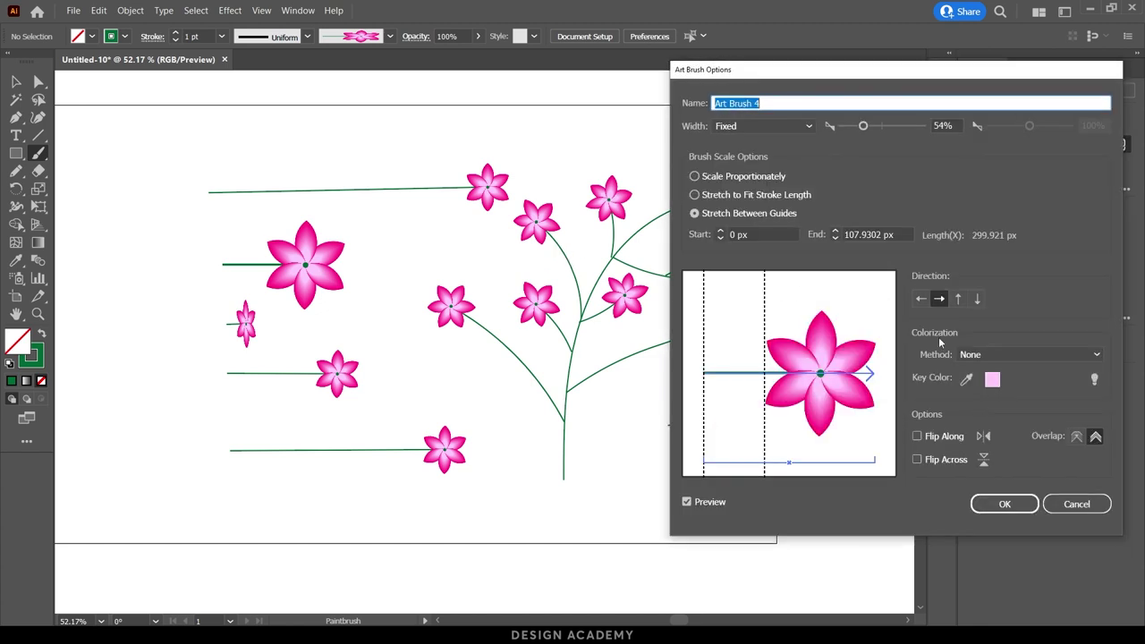
pyautogui.click(1001, 355)
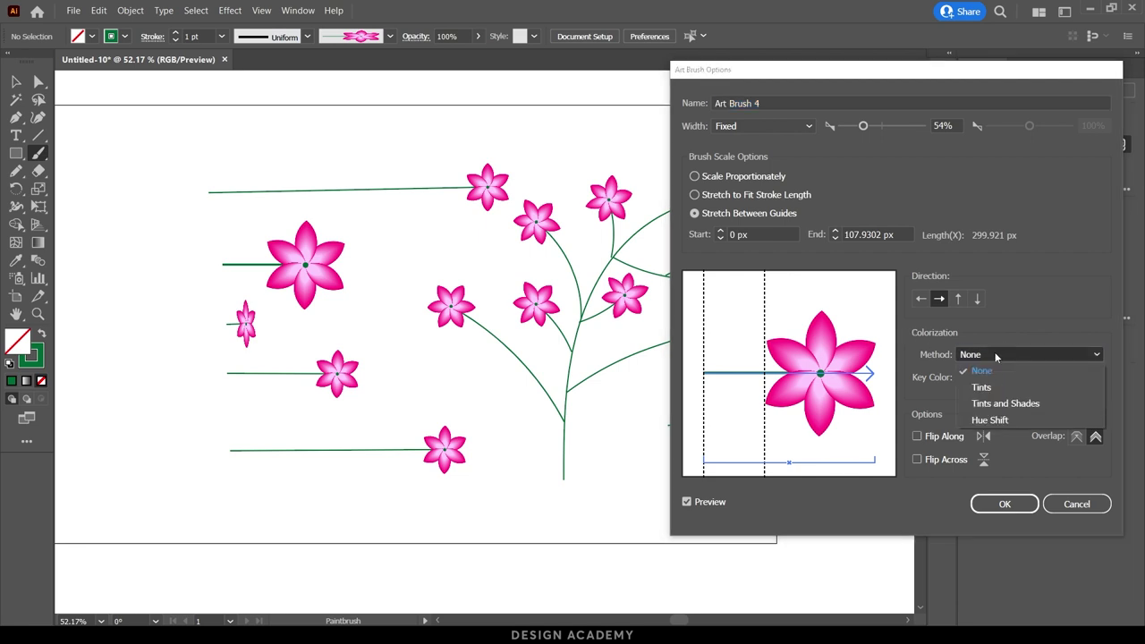
pyautogui.click(1033, 400)
pyautogui.click(1005, 505)
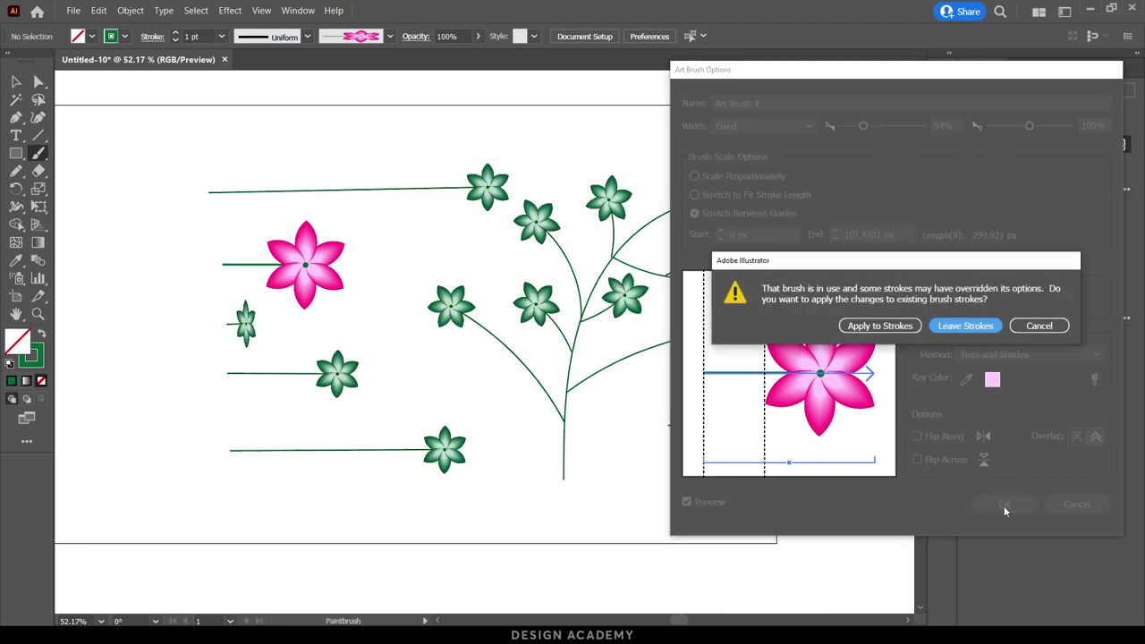
pyautogui.click(902, 330)
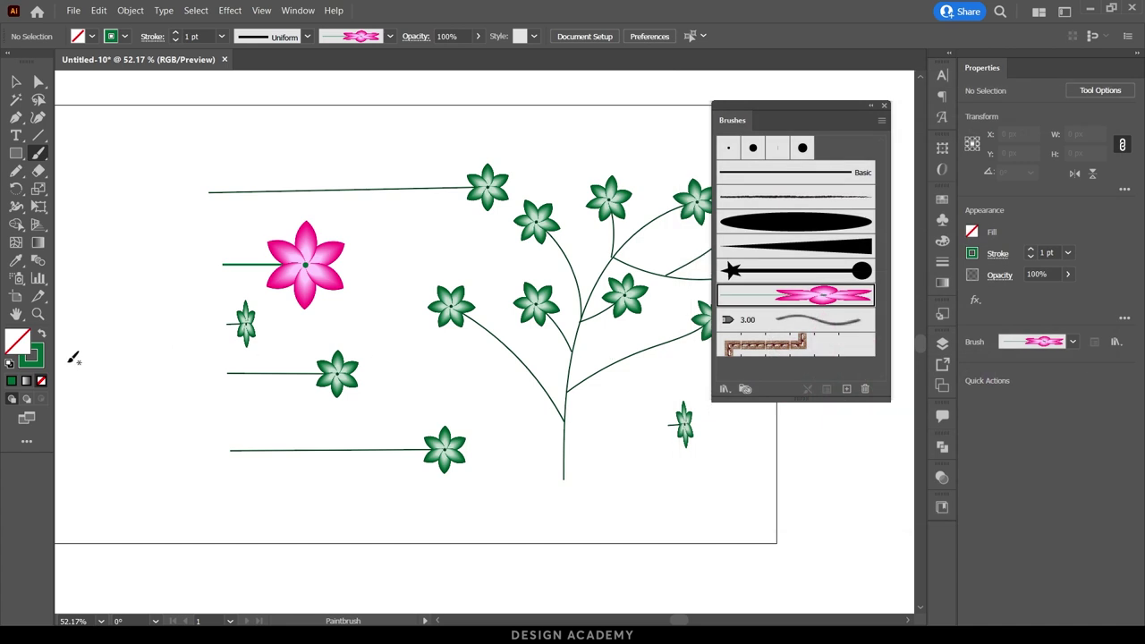
# Set the stroke colour to bright yellow #fff800
pyautogui.doubleClick(37, 360)
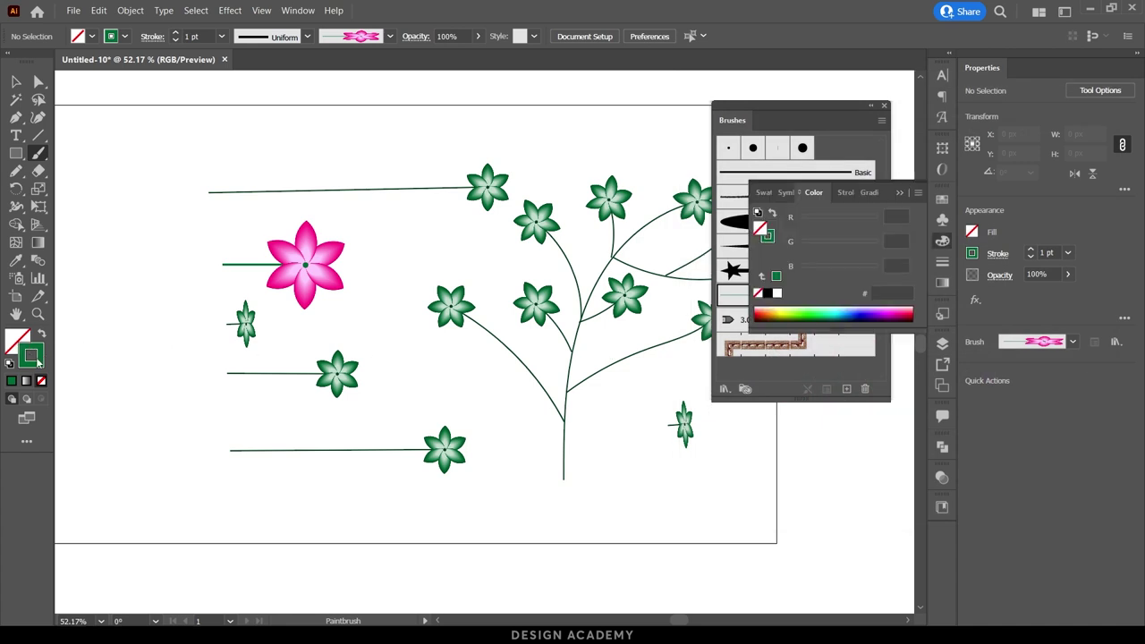
pyautogui.moveTo(891, 332)
pyautogui.mouseDown()
pyautogui.moveTo(891, 247)
pyautogui.moveTo(890, 381)
pyautogui.mouseUp()
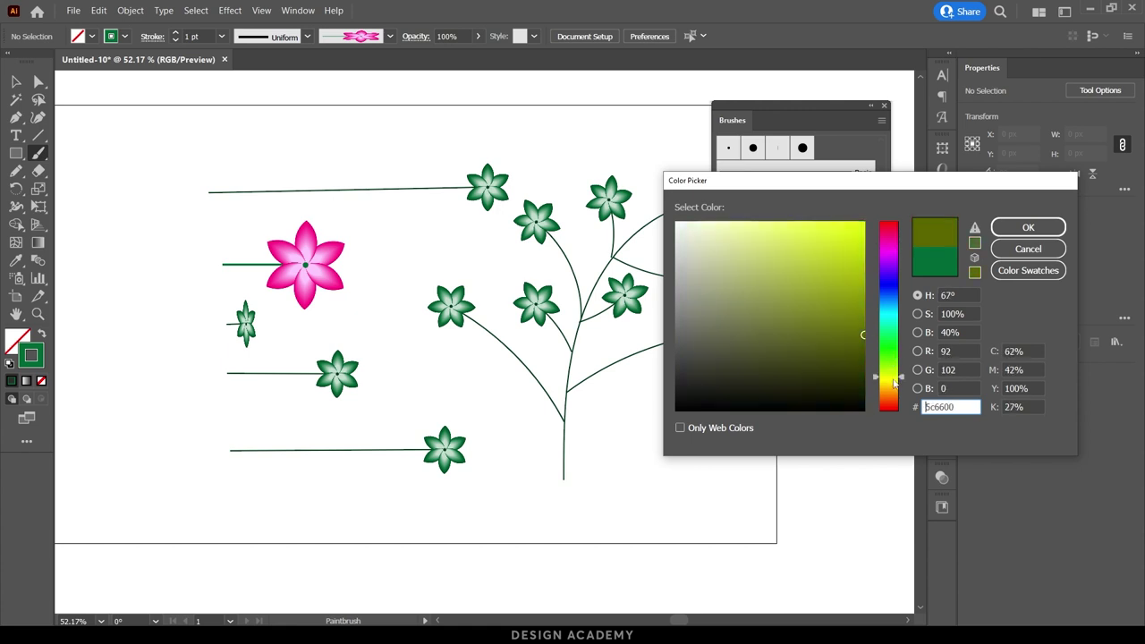
pyautogui.moveTo(863, 331); pyautogui.dragTo(892, 211)
pyautogui.click(1029, 228)
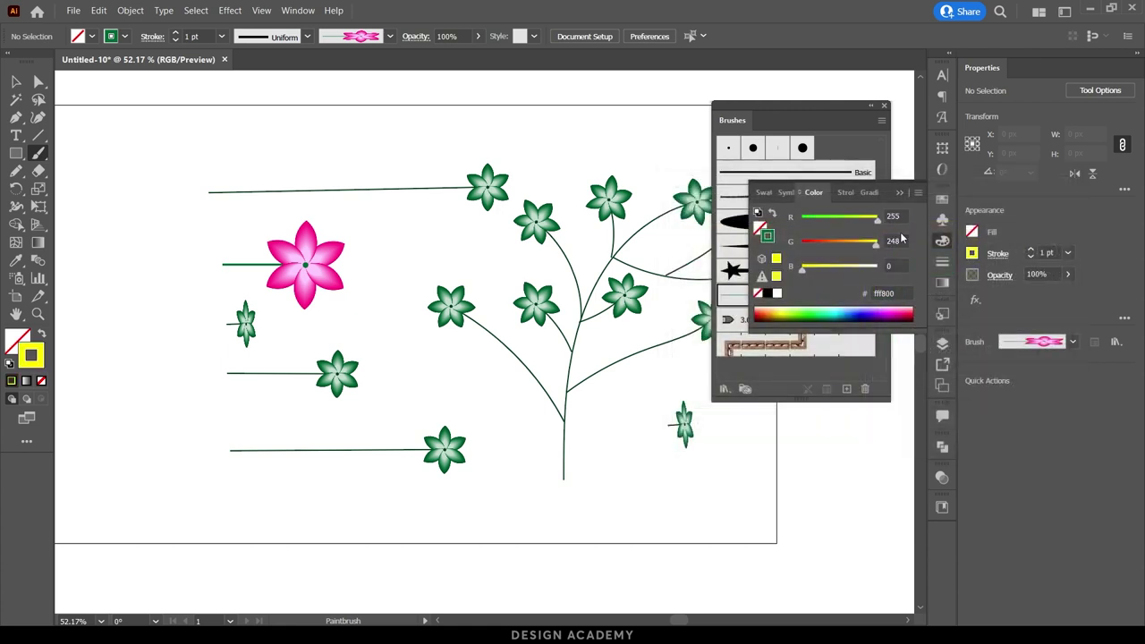
# Paint three curved yellow-flower stems: at top, lower left, and along the bottom
pyautogui.moveTo(106, 252); pyautogui.dragTo(348, 109)
pyautogui.moveTo(152, 462); pyautogui.dragTo(421, 422)
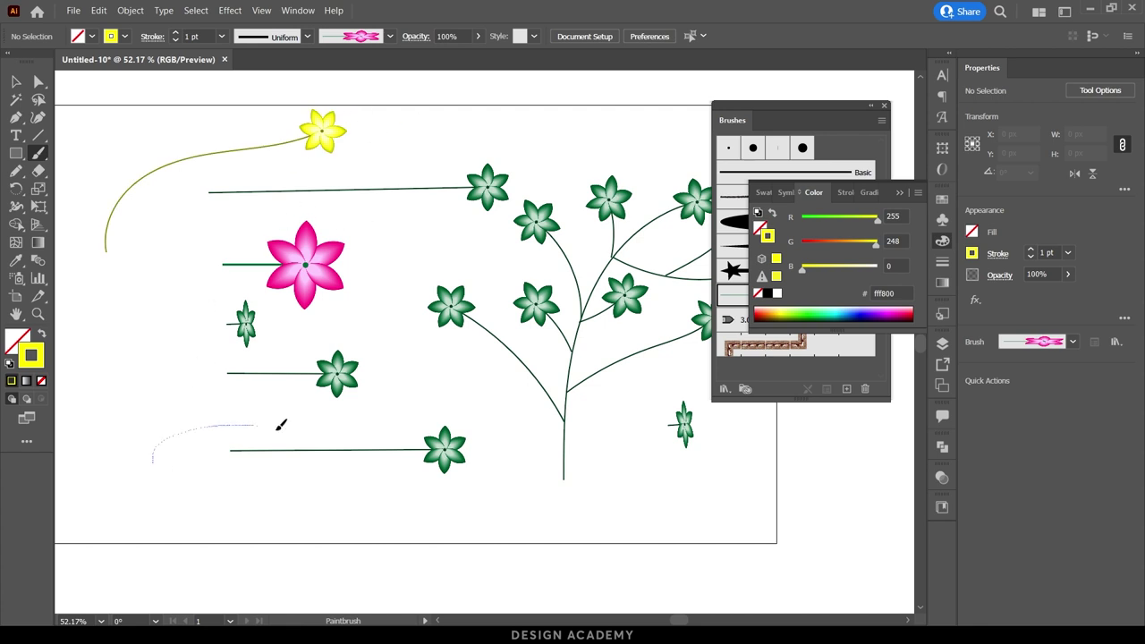
pyautogui.moveTo(311, 510); pyautogui.dragTo(618, 512)
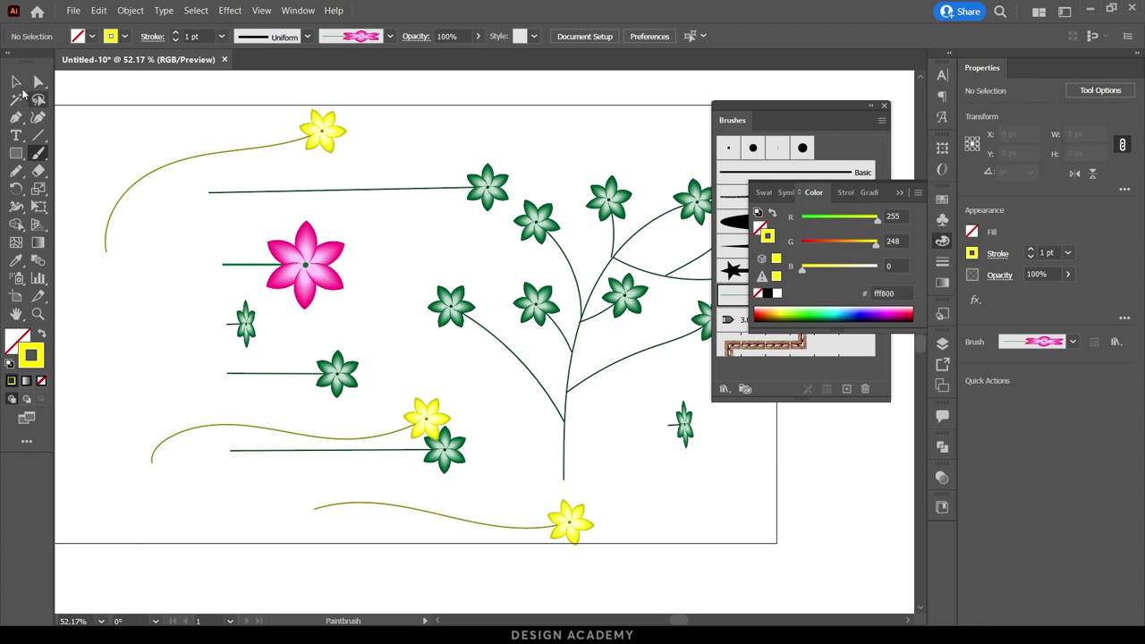
# Drag a pink petal loose, undo the move, and clear the selection
pyautogui.click(17, 81)
pyautogui.moveTo(319, 282); pyautogui.dragTo(373, 287)
pyautogui.click(374, 326)
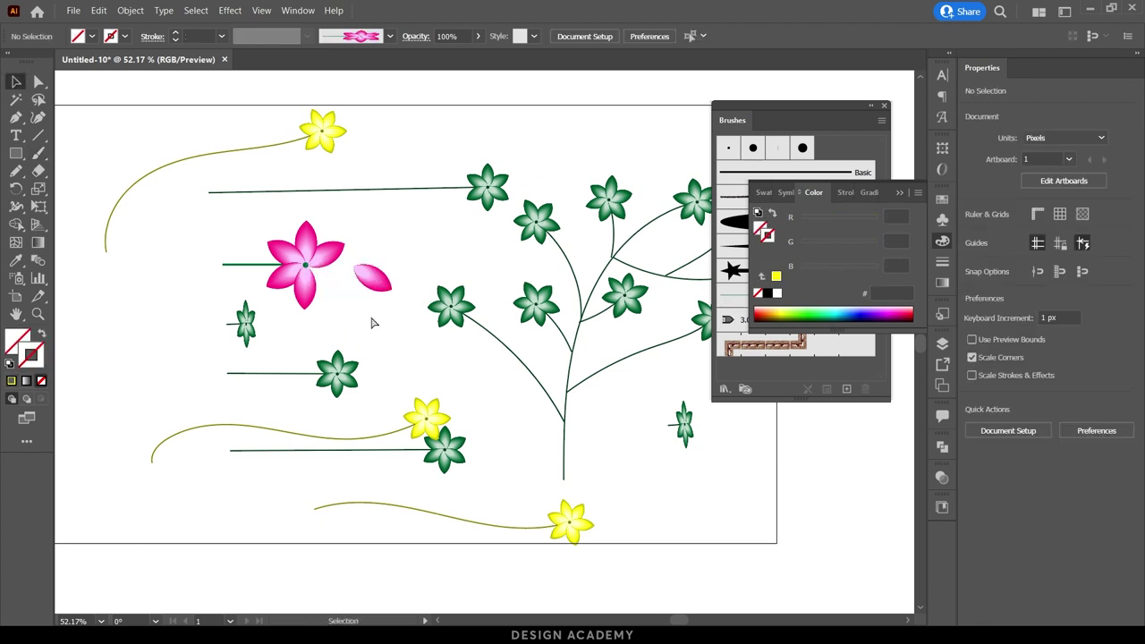
pyautogui.hotkey('ctrl', 'z')
pyautogui.click(765, 301)
# Reopen Art Brush 4 options, keep Tints and Shades, and review then close the Colorization Tips
pyautogui.doubleClick(765, 301)
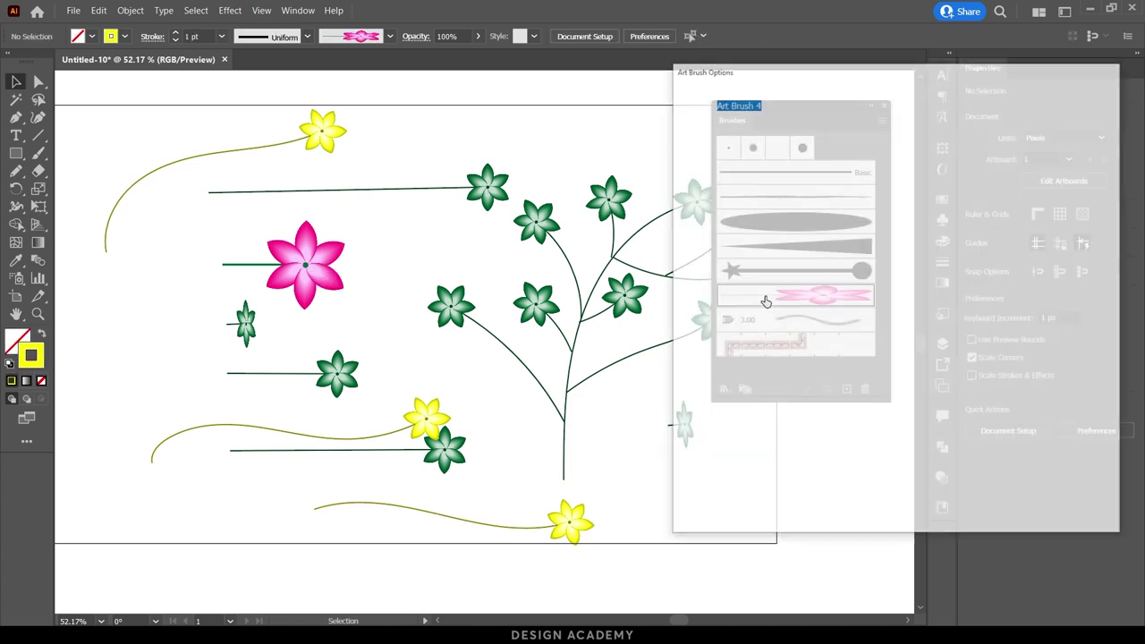
pyautogui.click(1013, 356)
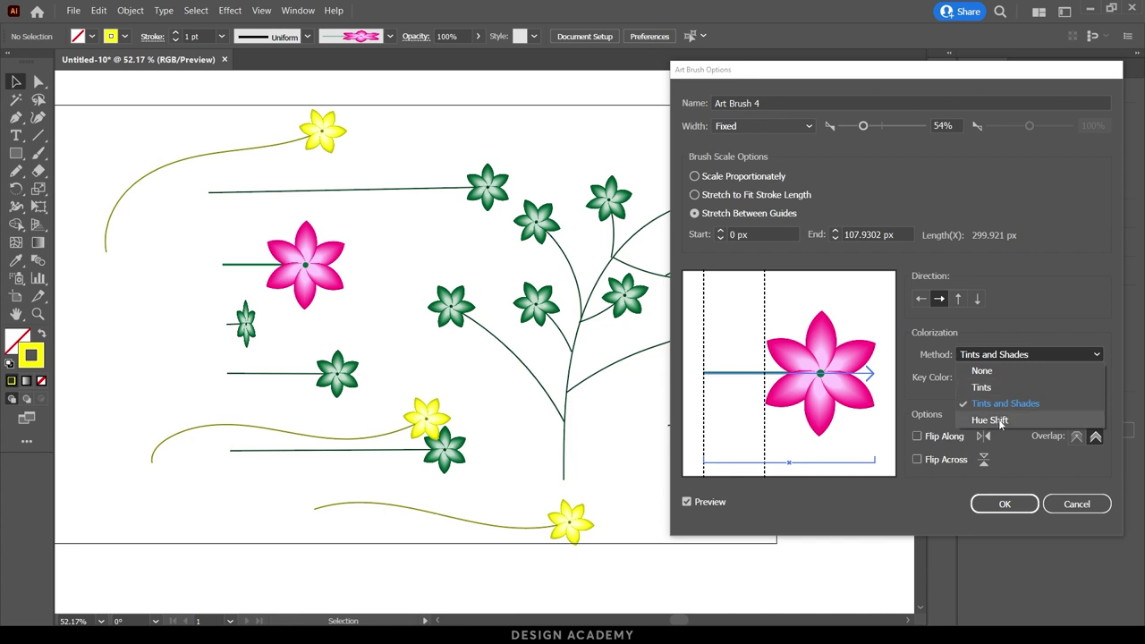
pyautogui.click(926, 384)
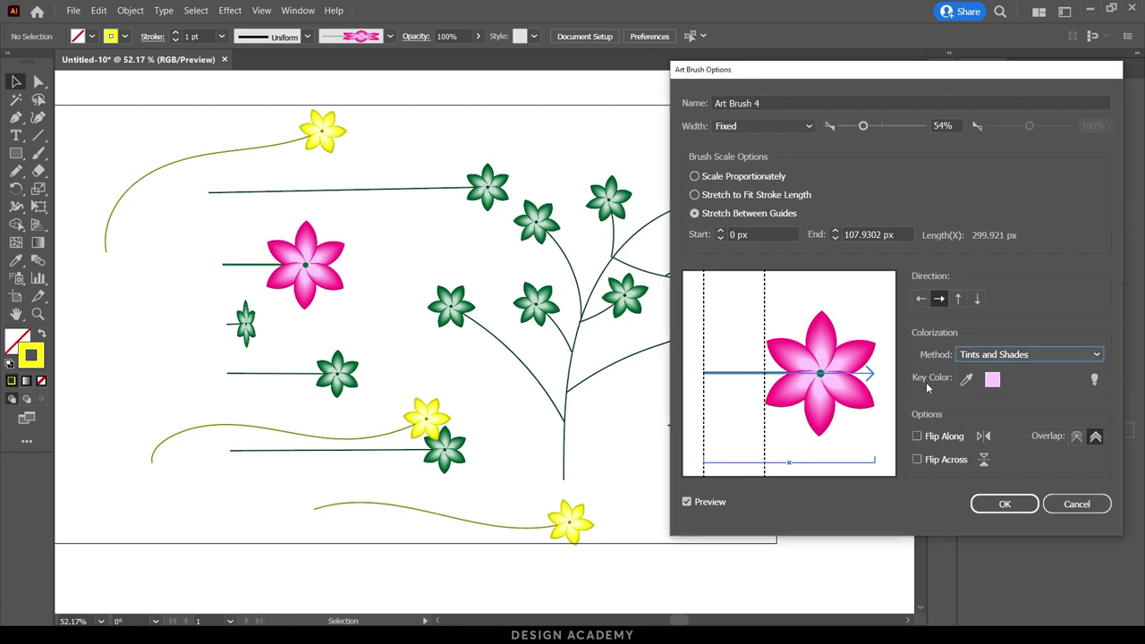
pyautogui.click(1094, 380)
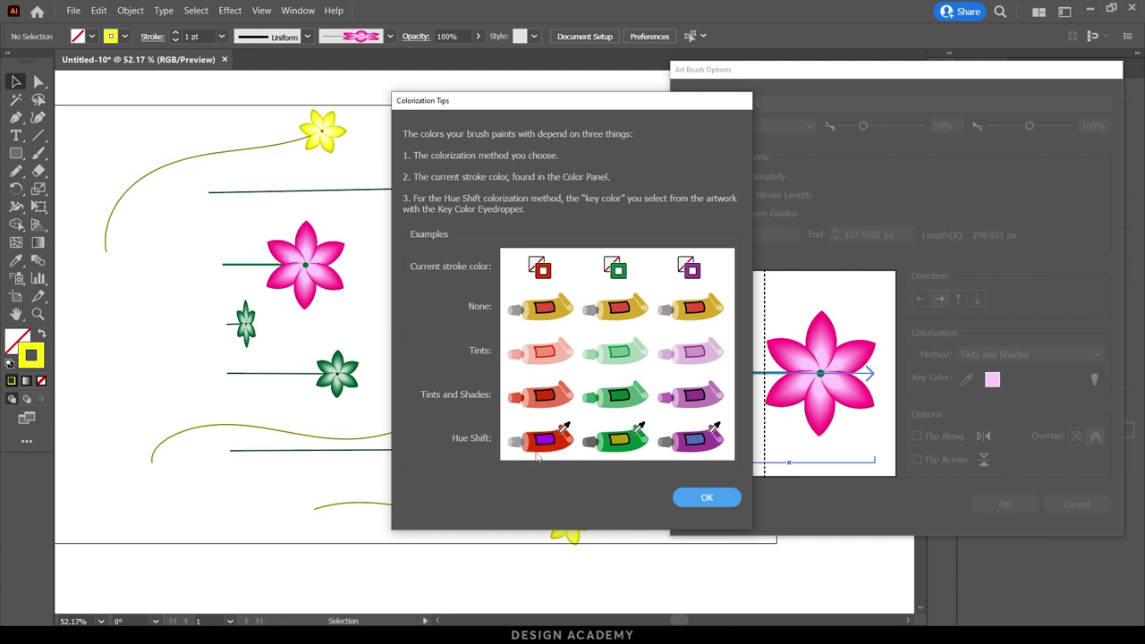
pyautogui.click(707, 498)
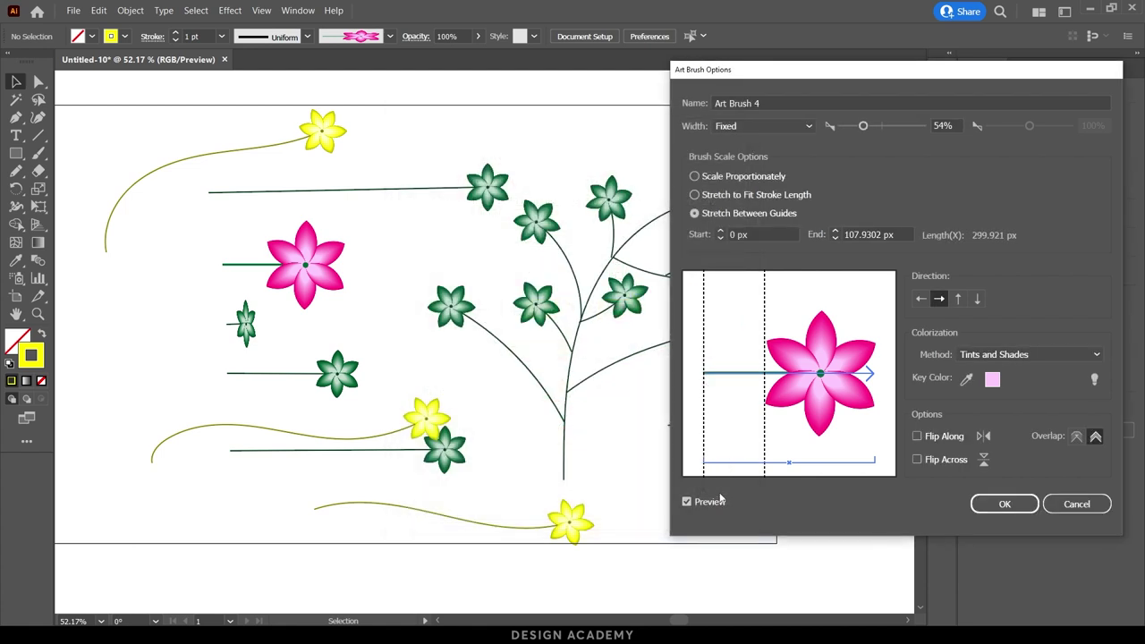
# Toggle Flip Along on and off, then try the bottom-to-top and top-to-bottom Direction arrows
pyautogui.click(949, 441)
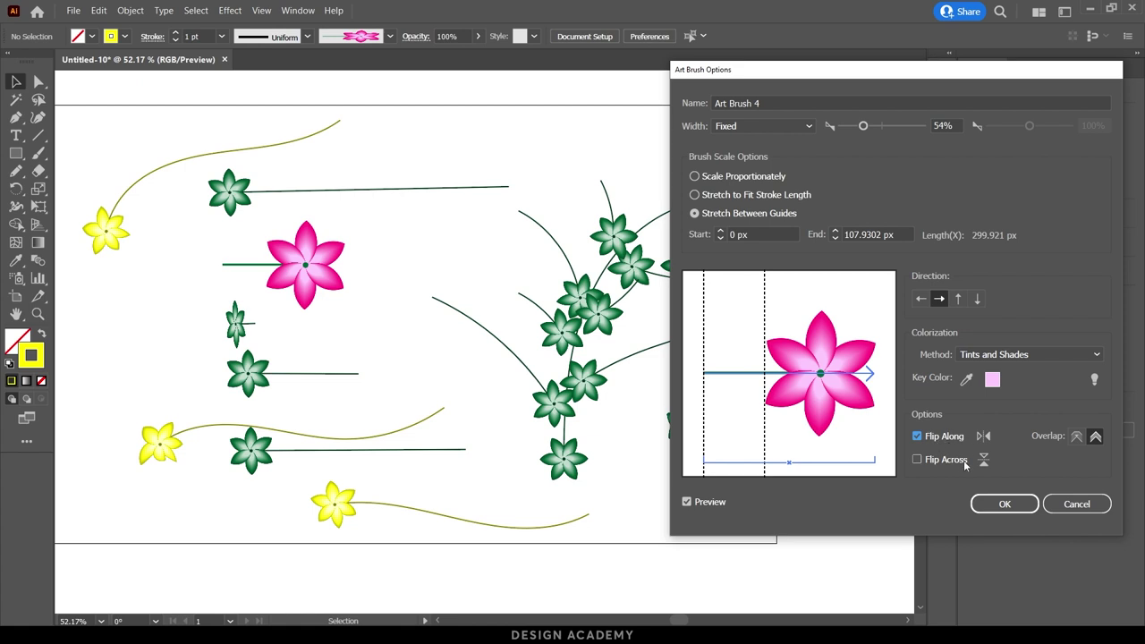
pyautogui.click(986, 435)
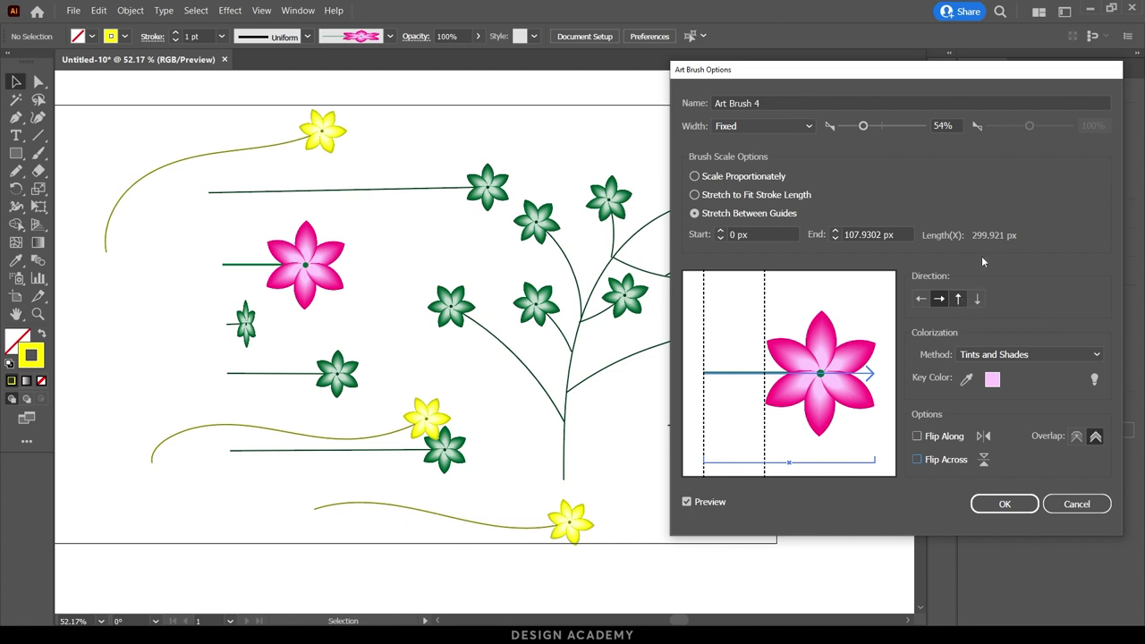
pyautogui.click(958, 299)
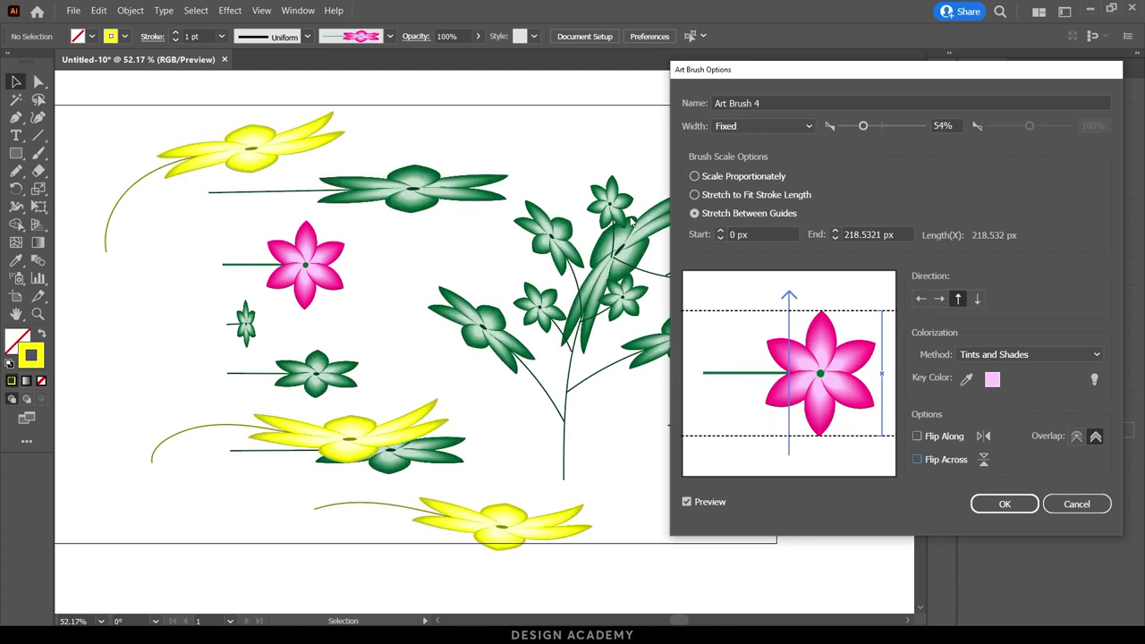
pyautogui.click(978, 300)
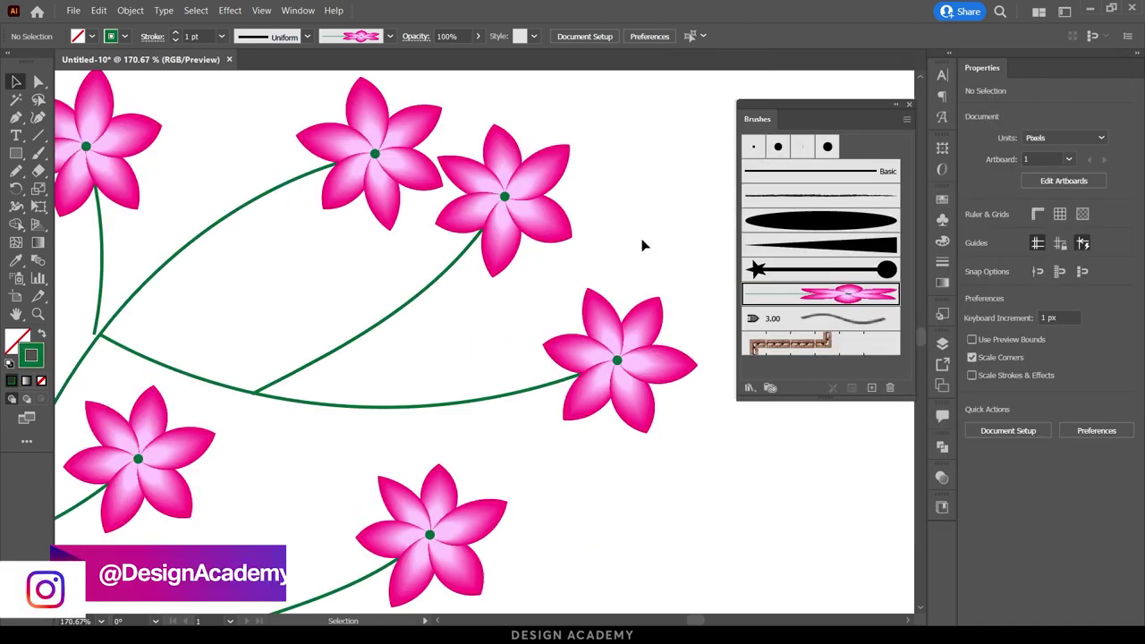